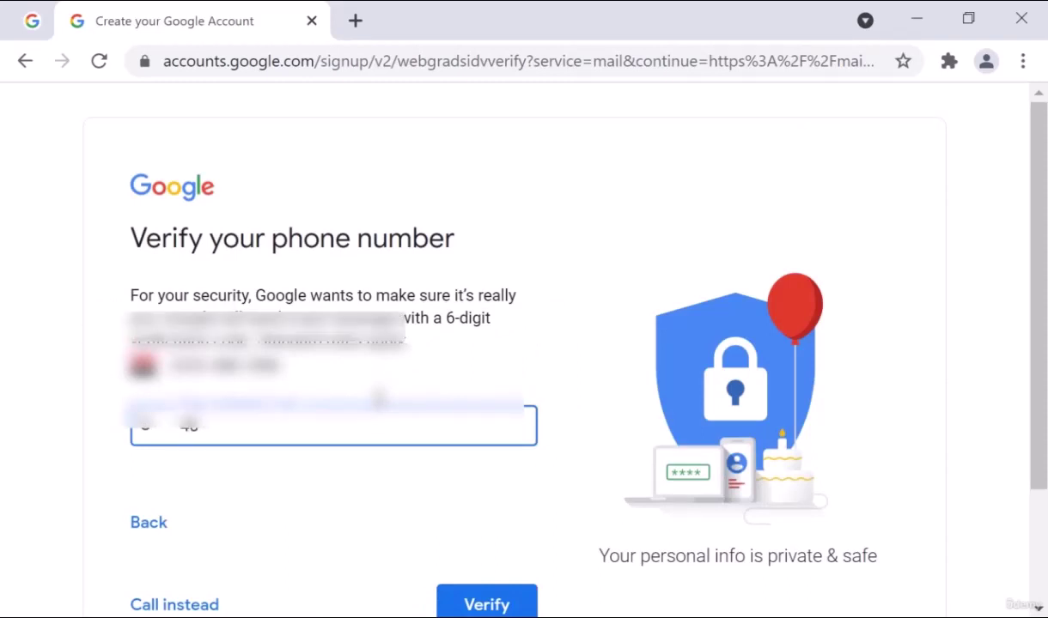
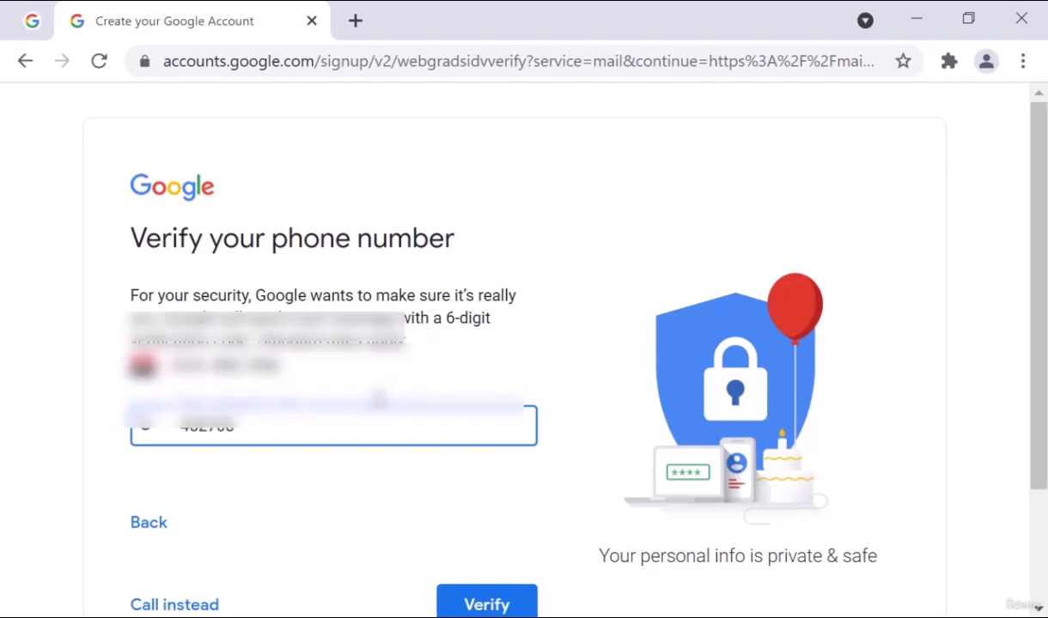
Step: Enter the 6-digit SMS code to verify the new account's phone number
key("Return")
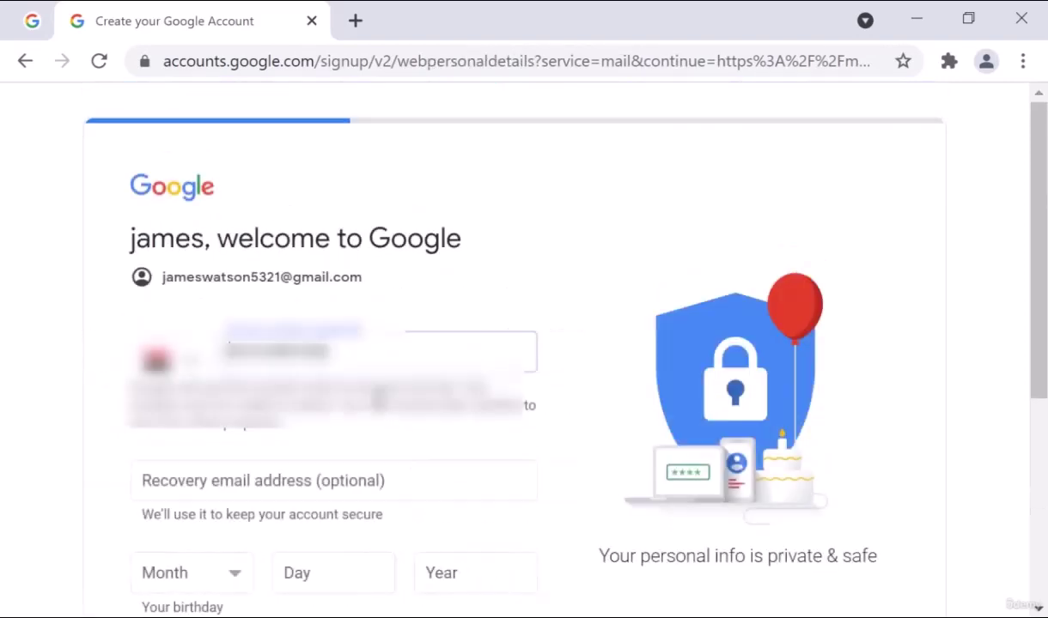
Step: Enter an August 30 birthday, the birth year and gender, and continue
scroll(464, 453, "down", 2)
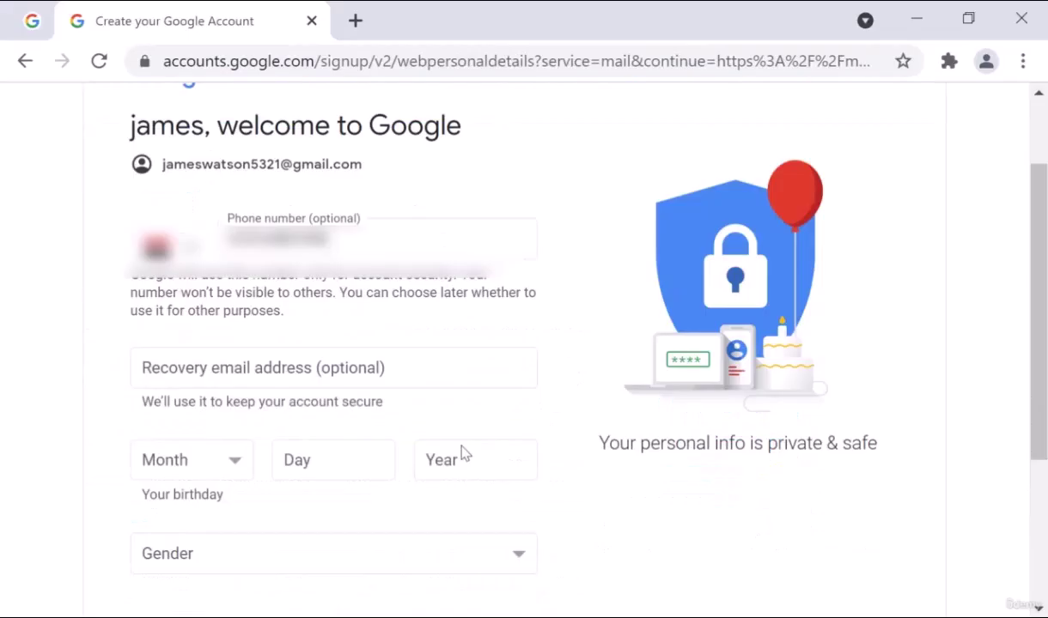
left_click(221, 460)
left_click(202, 346)
left_click(335, 467)
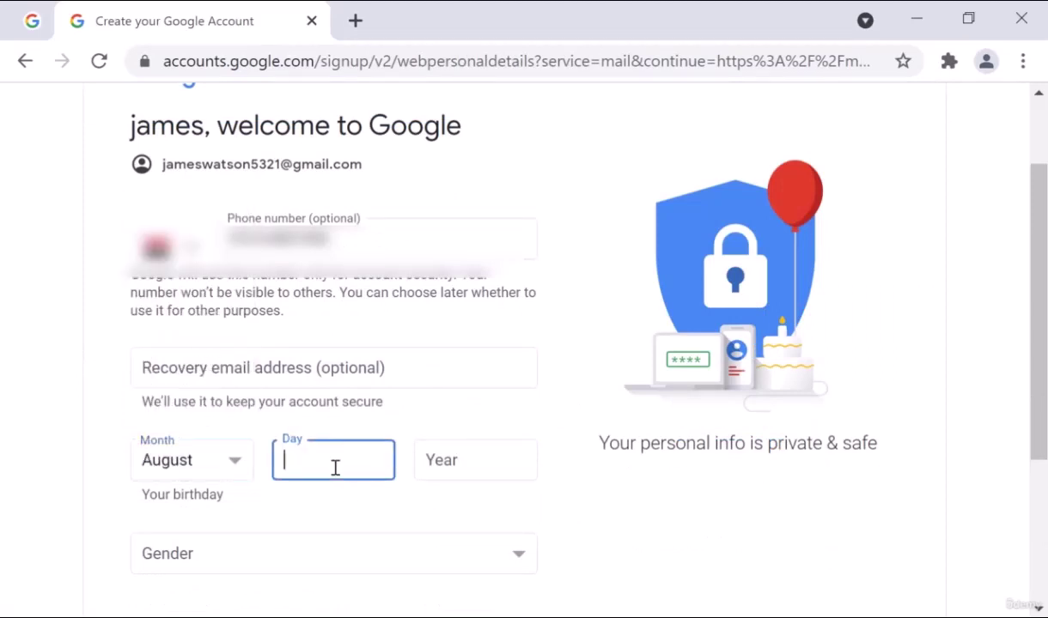
type("30")
left_click(441, 464)
type("1993")
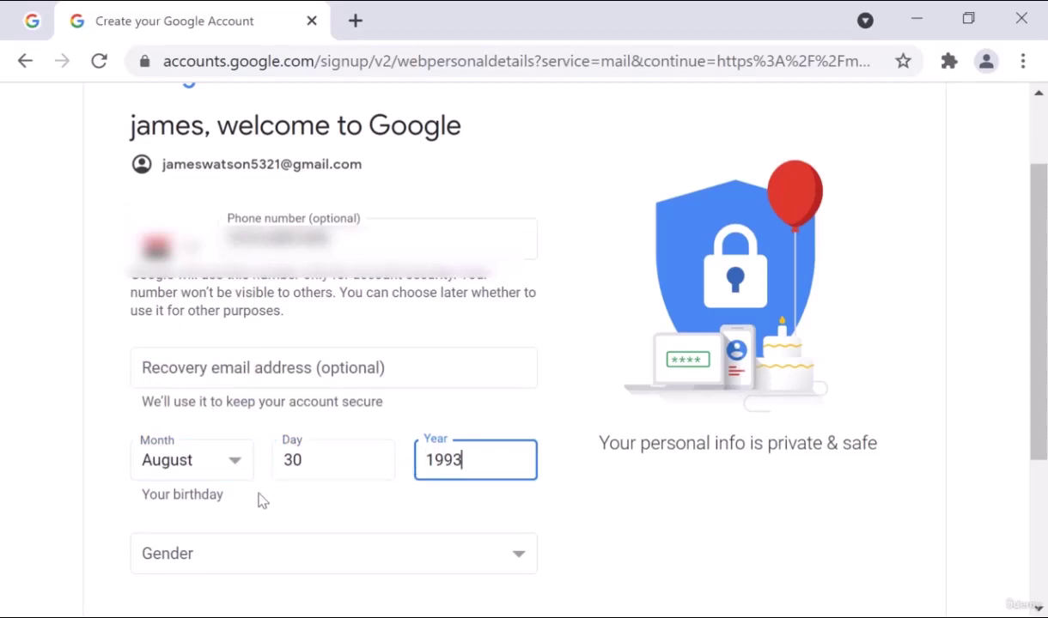
left_click(273, 554)
left_click(234, 486)
scroll(387, 458, "down", 3)
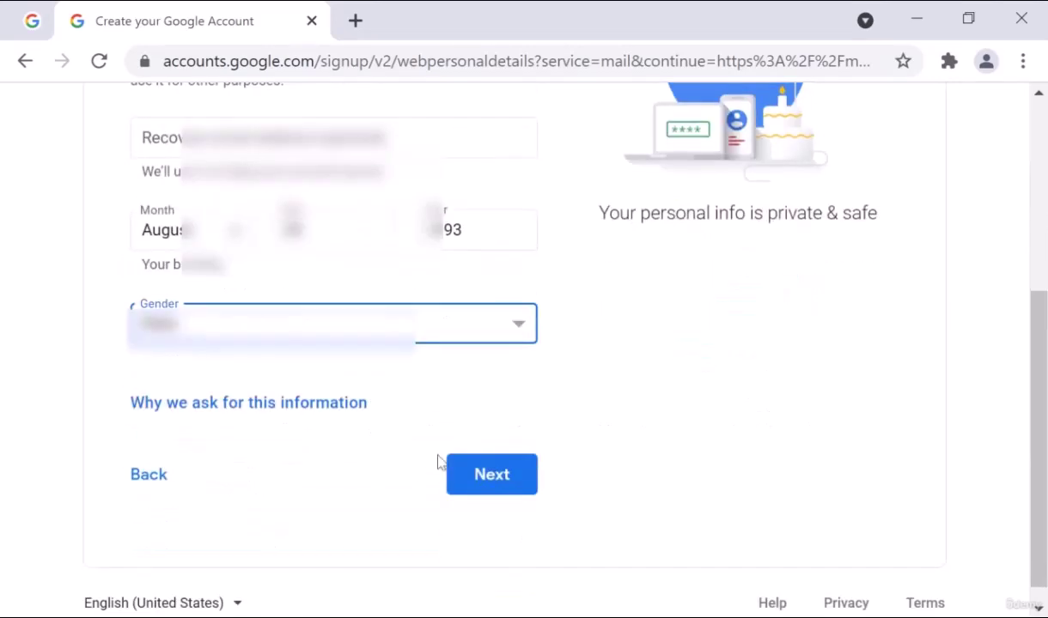
left_click(527, 484)
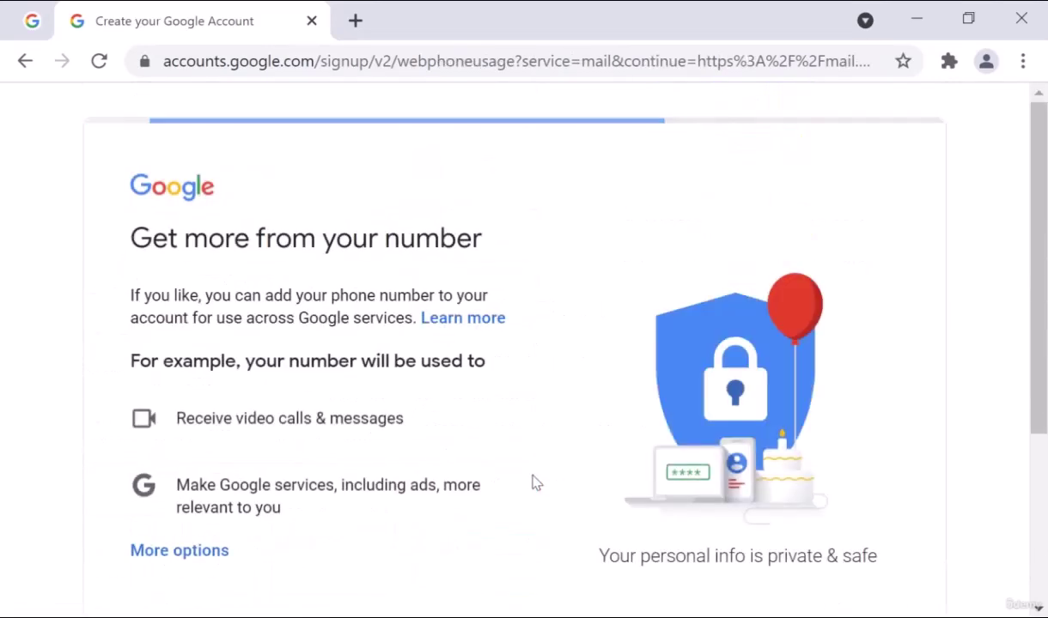
Step: Allow the phone number across Google services and accept the terms to create the account
scroll(420, 458, "down", 1)
scroll(438, 453, "down", 1)
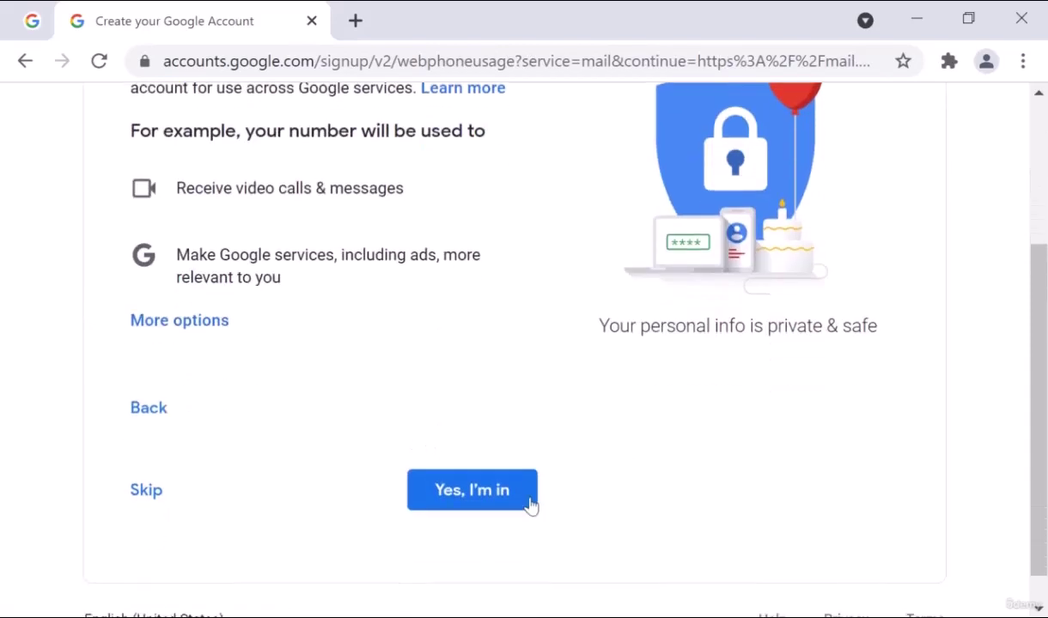
left_click(487, 496)
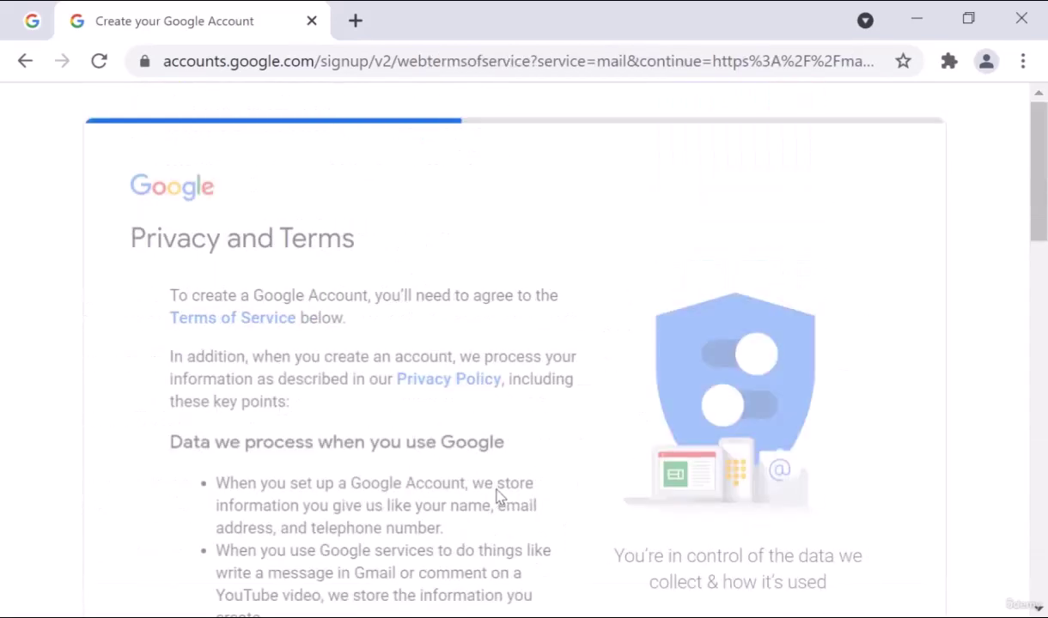
scroll(509, 455, "down", 5)
scroll(508, 449, "down", 8)
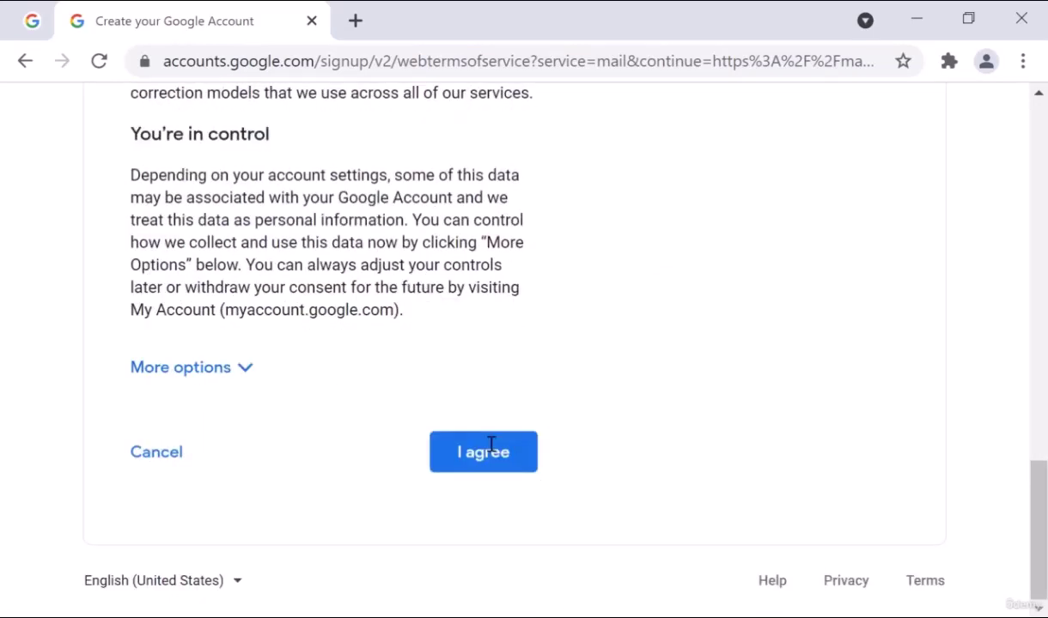
left_click(492, 461)
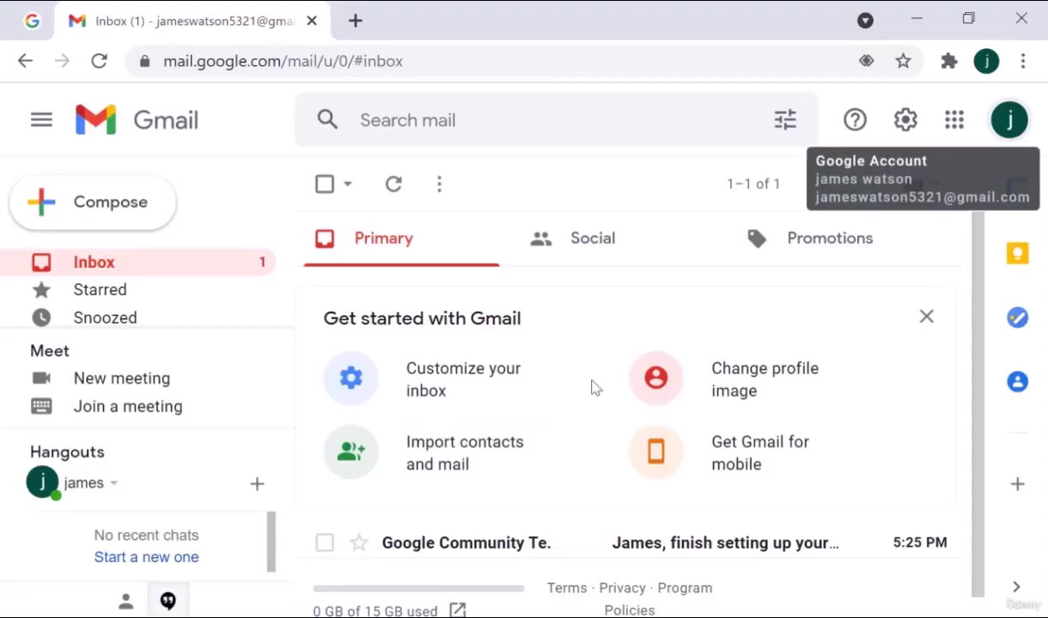
Step: Start creating another Google account for personal use from the account menu
left_click(1019, 132)
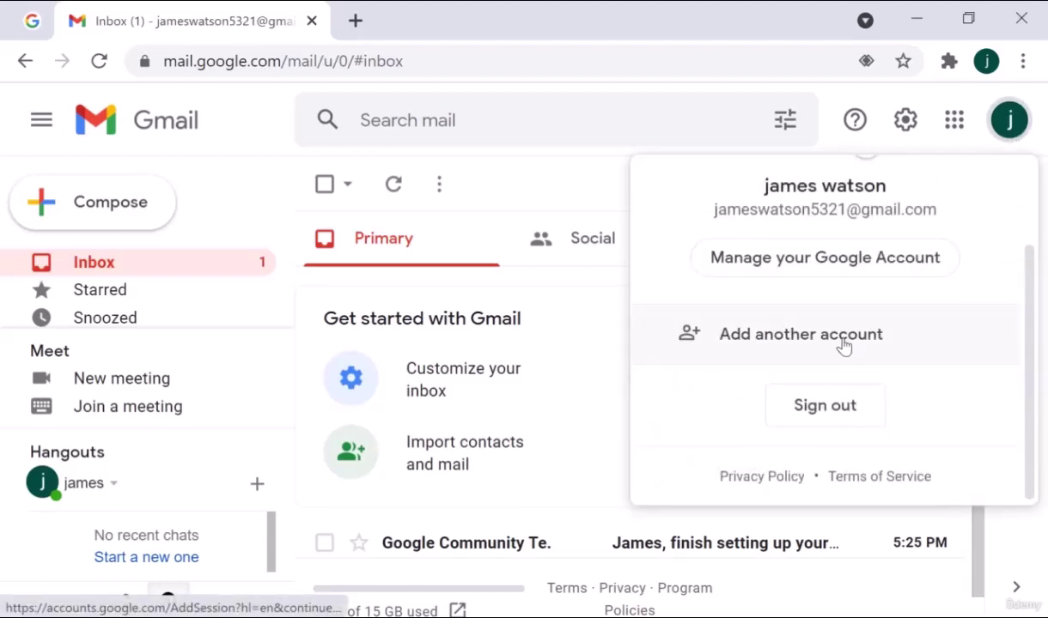
left_click(955, 354)
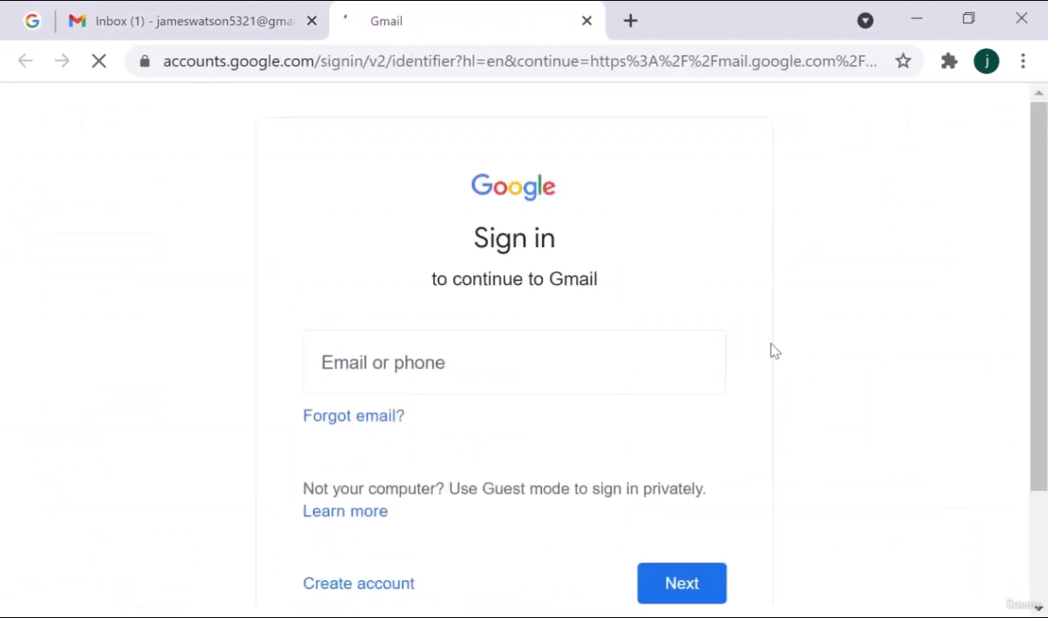
left_click(358, 584)
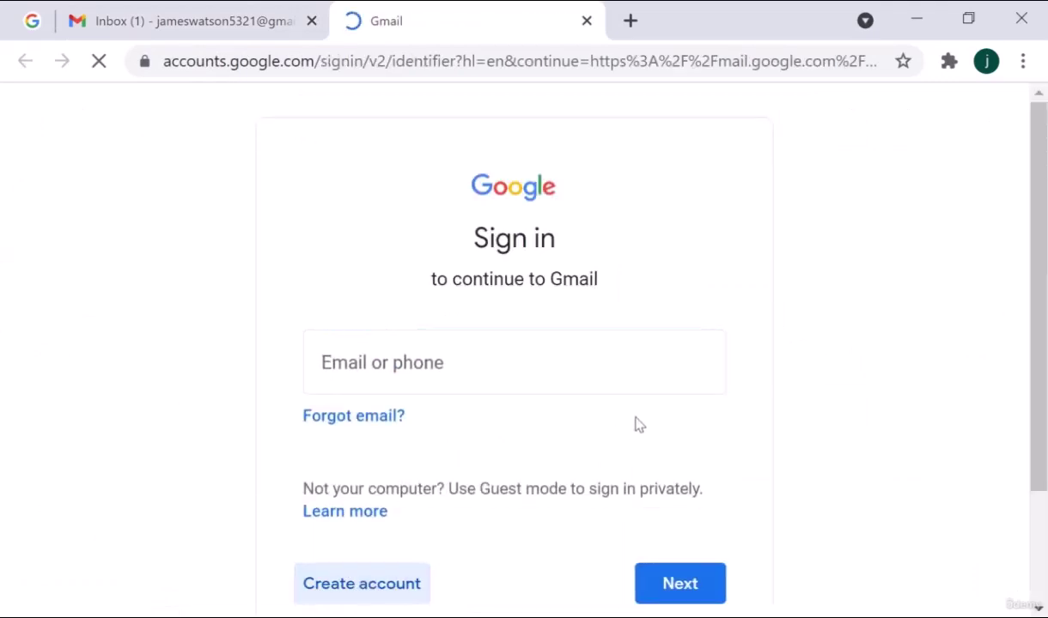
left_click(423, 417)
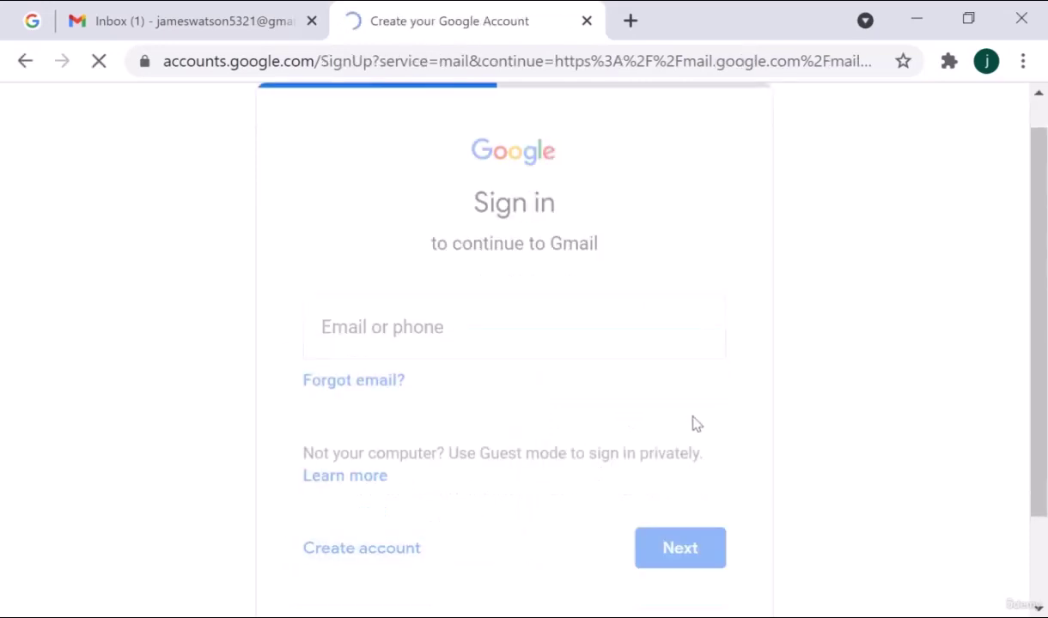
Step: Fill in the client's first and last name, a username, and a confirmed password
left_click(277, 360)
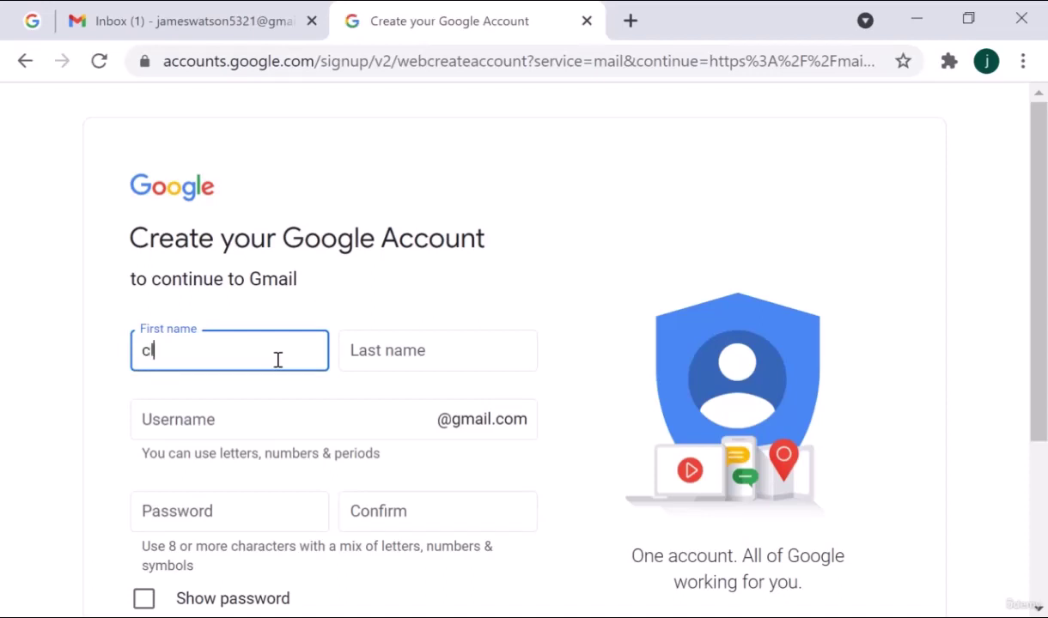
left_click(365, 363)
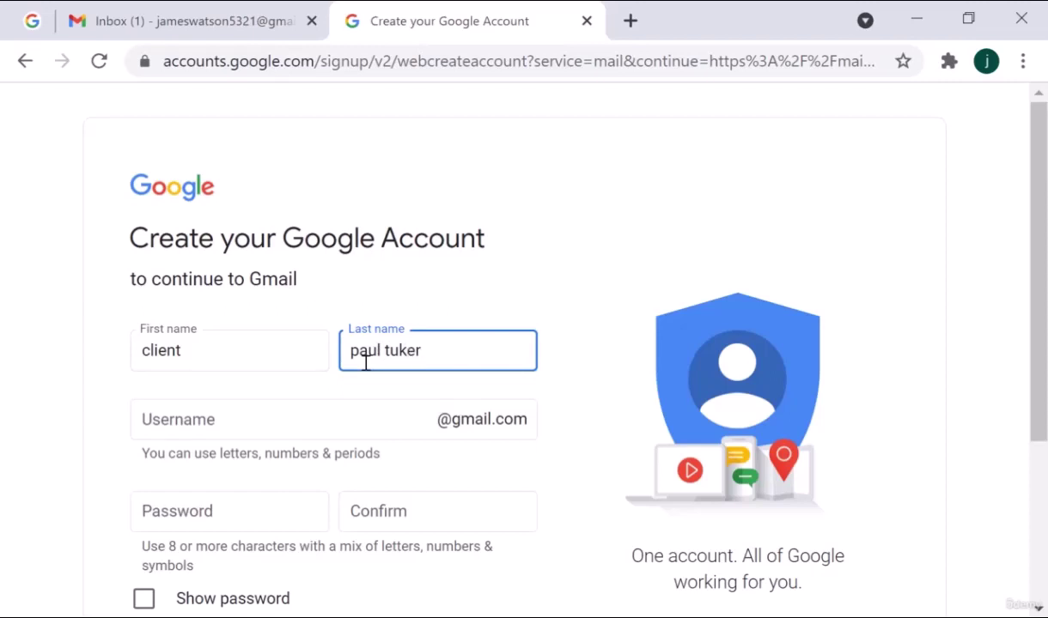
left_click(306, 410)
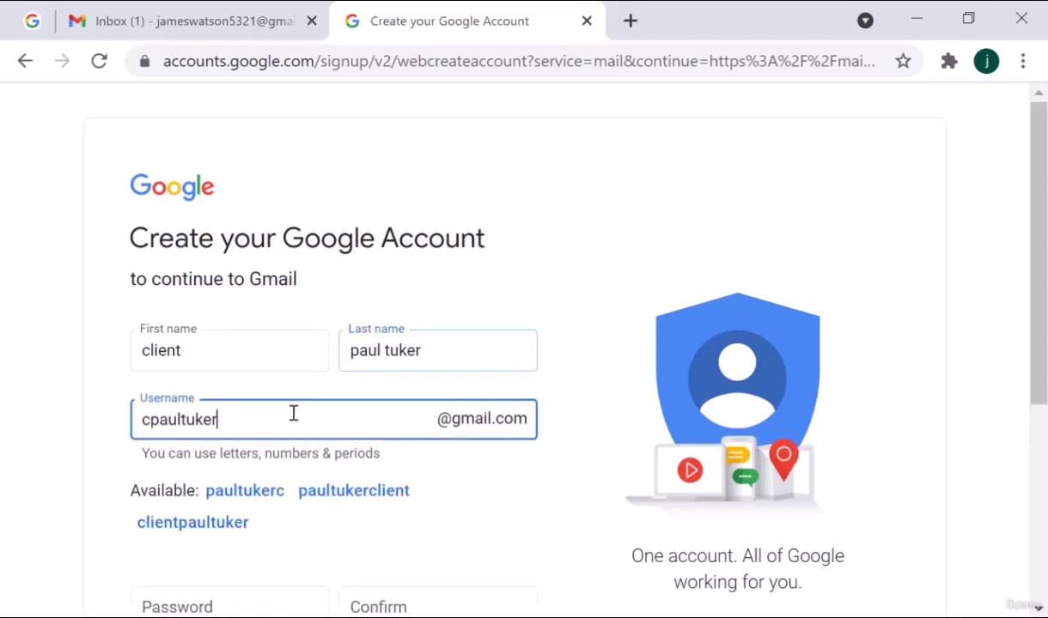
scroll(284, 451, "down", 2)
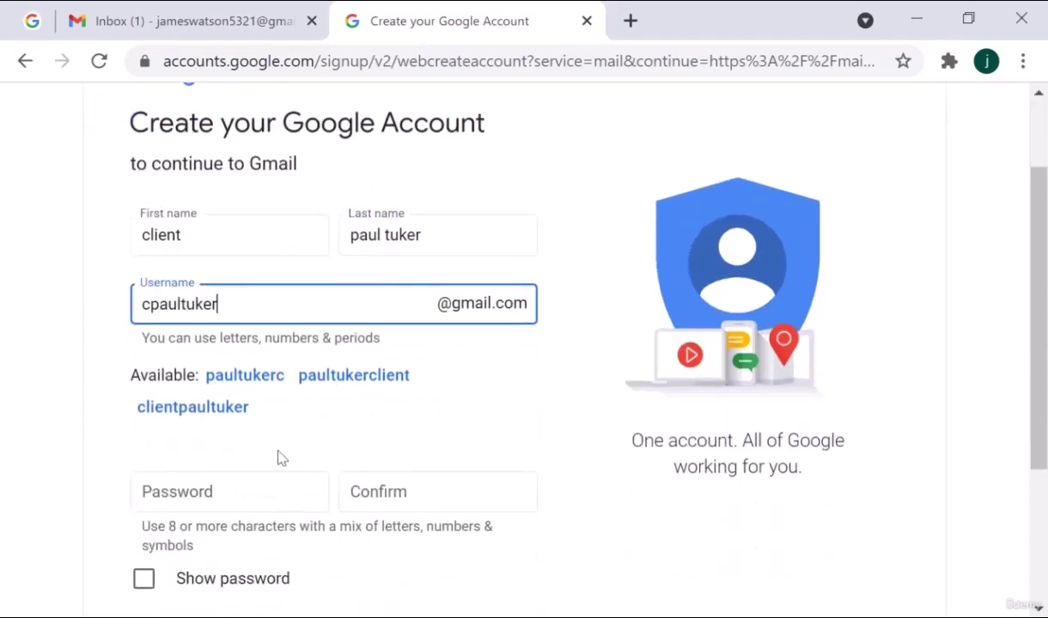
left_click(242, 494)
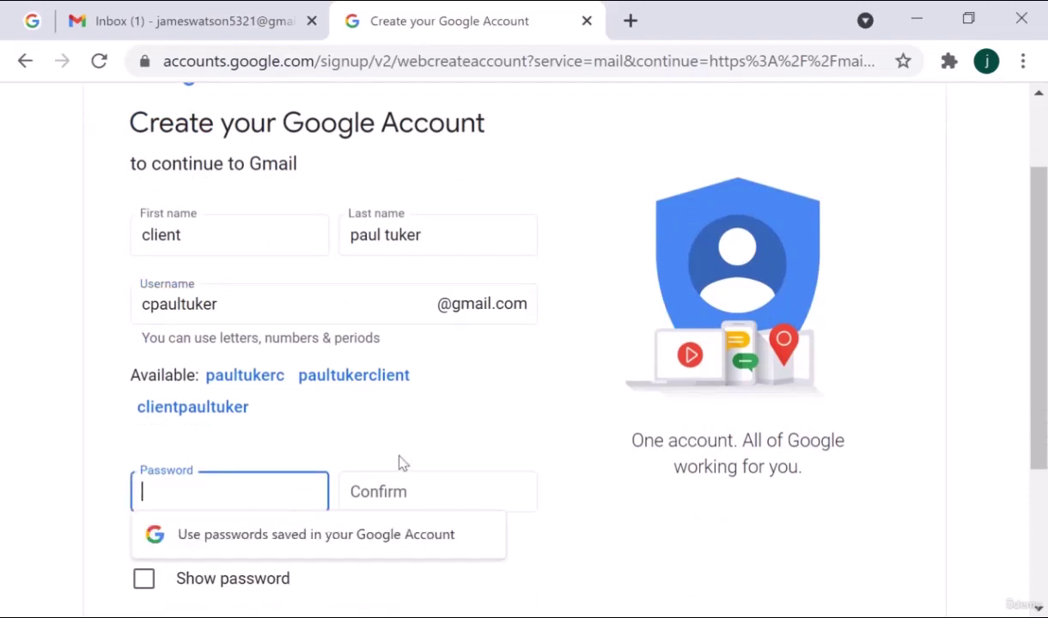
type("***")
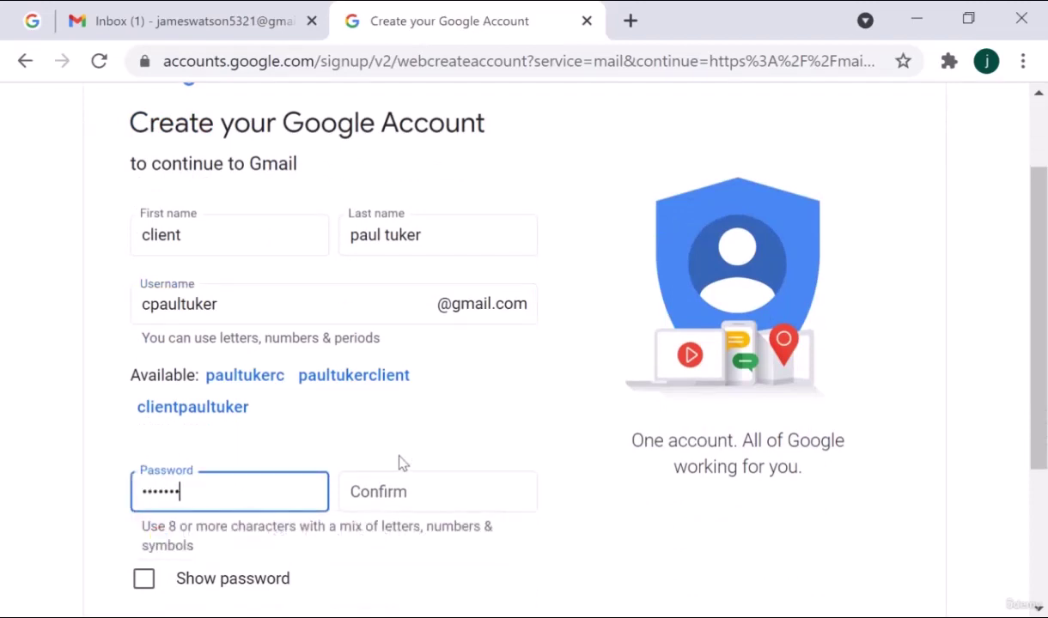
left_click(409, 485)
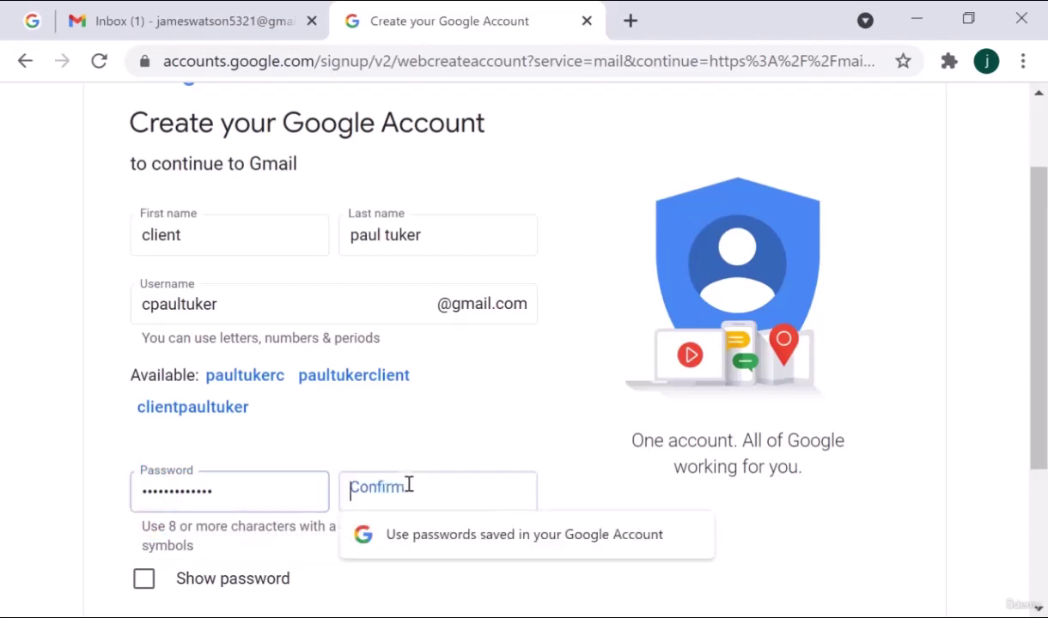
type("***")
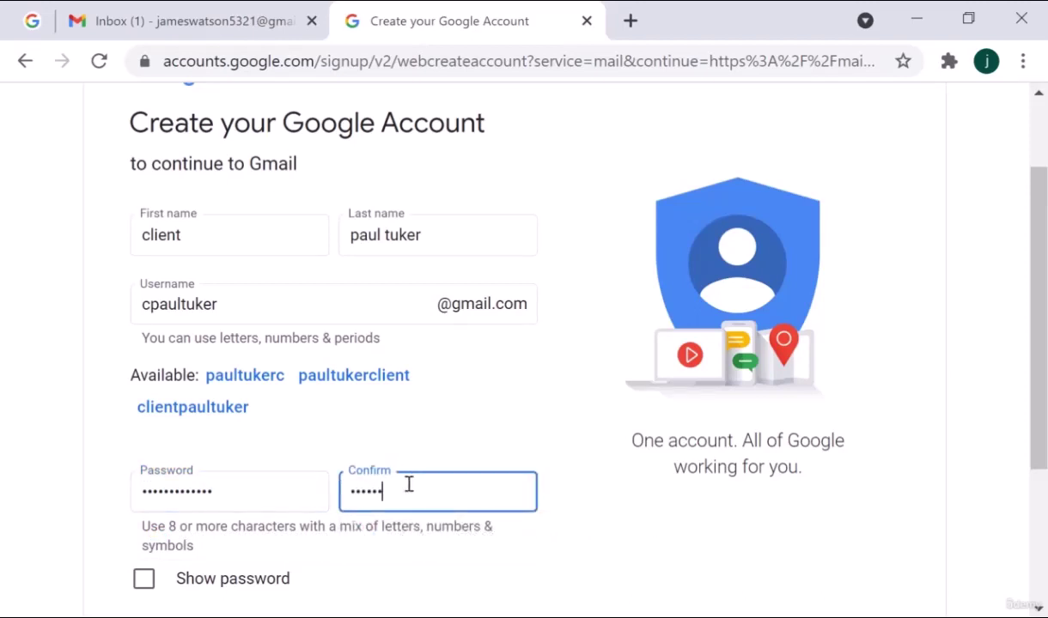
scroll(408, 486, "down", 3)
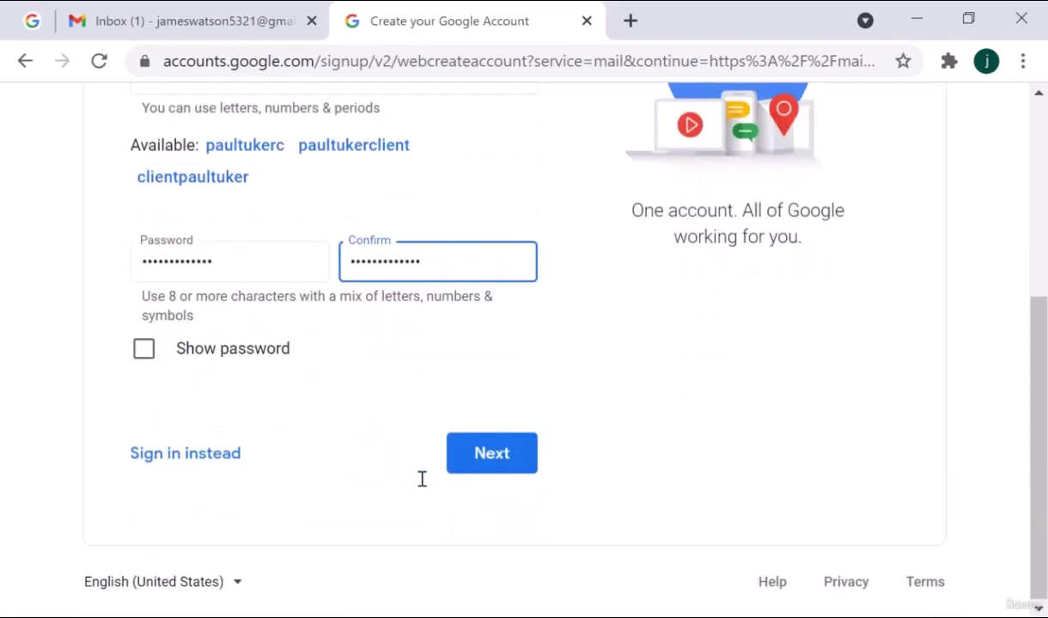
left_click(484, 475)
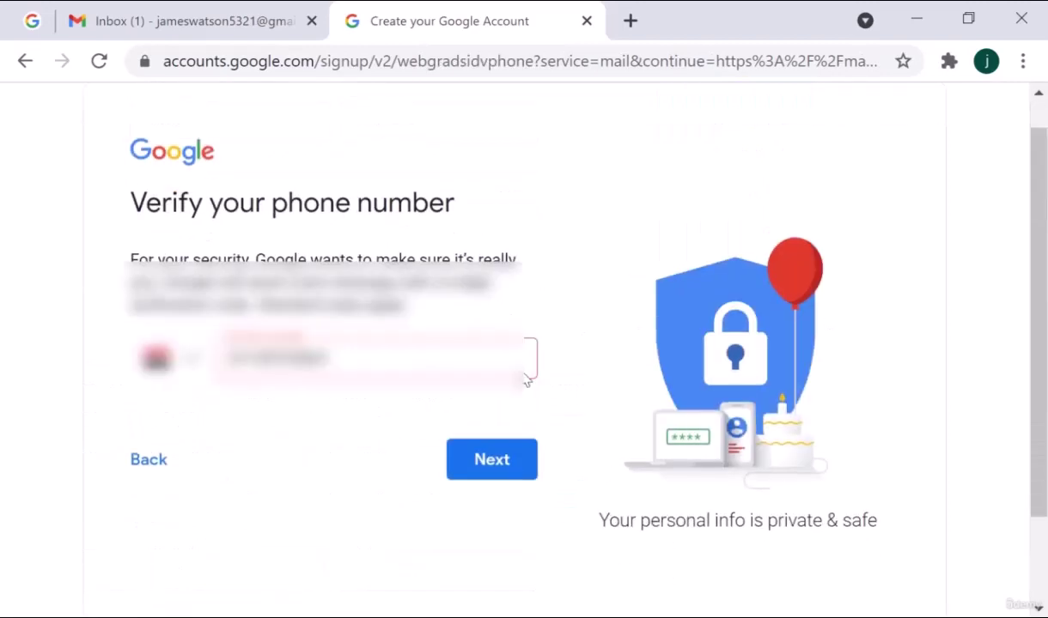
Step: Submit the phone number and verify it with the texted code
left_click(505, 451)
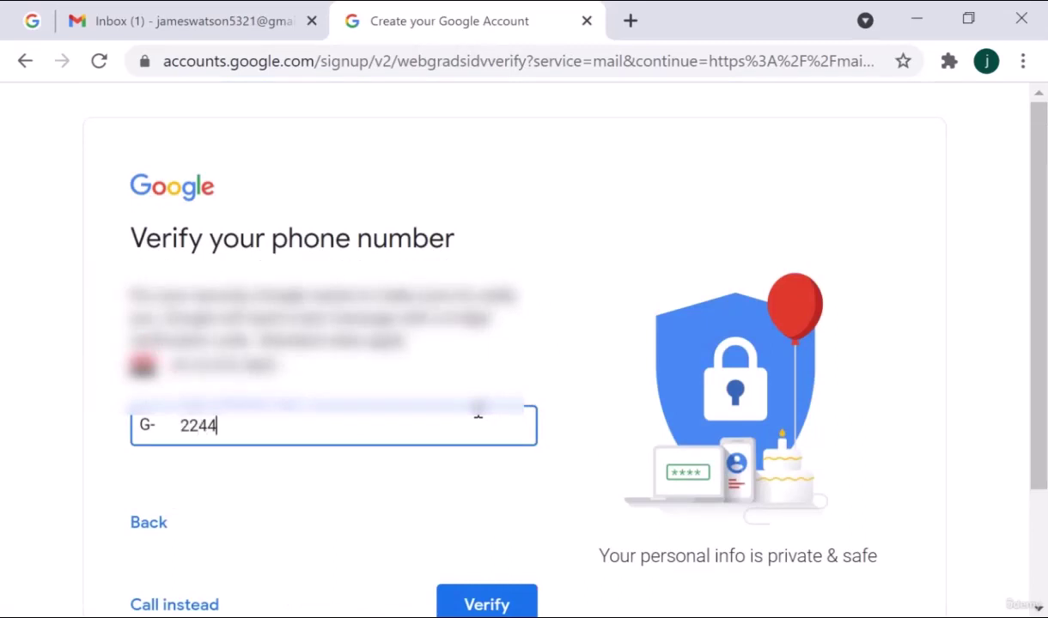
left_click(481, 604)
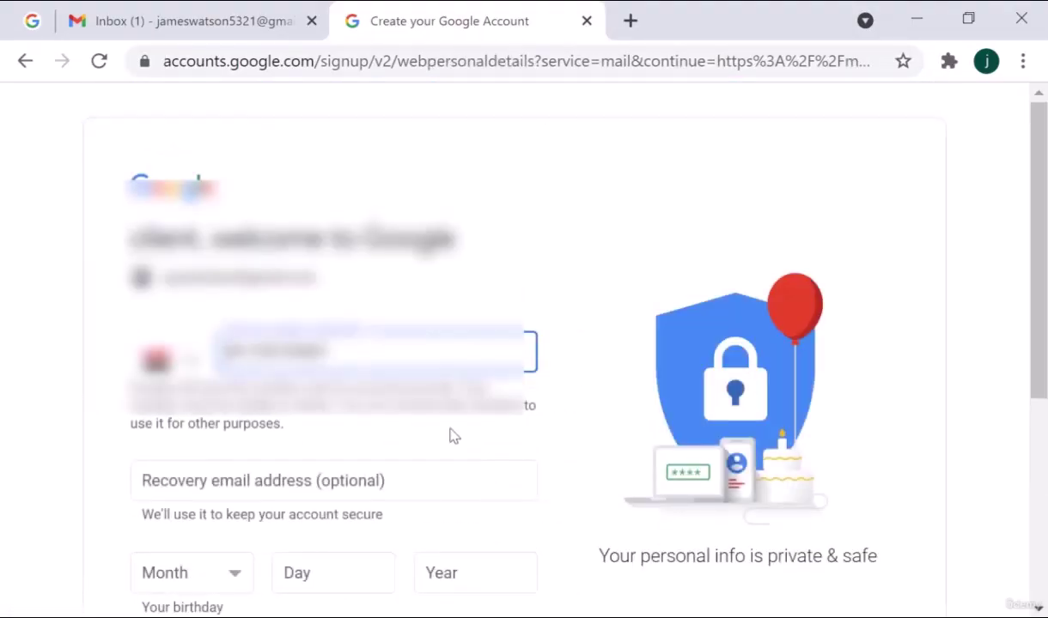
scroll(455, 437, "down", 1)
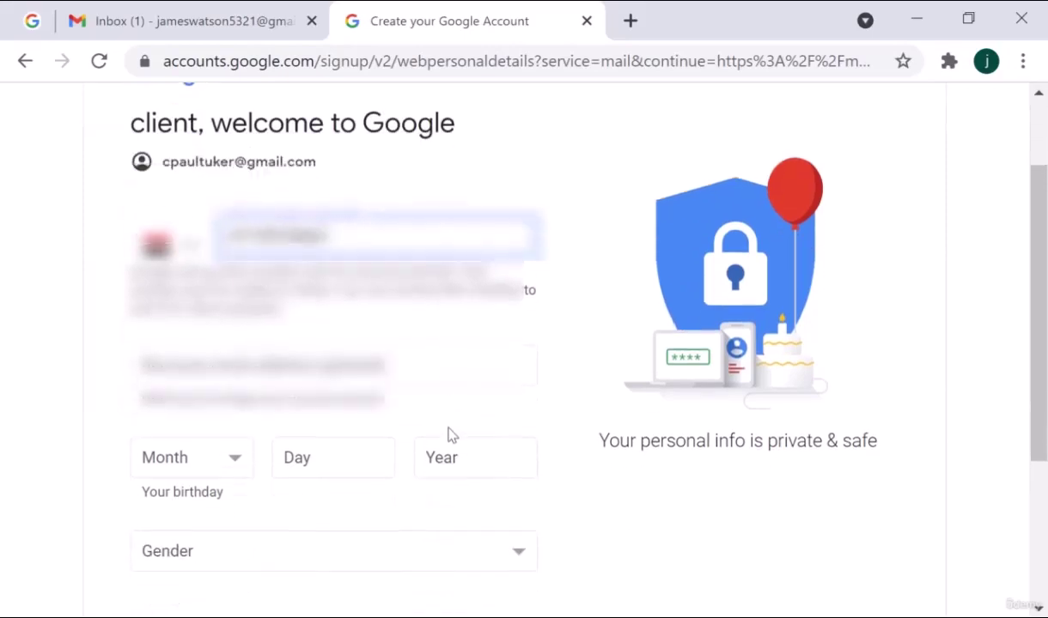
left_click(234, 463)
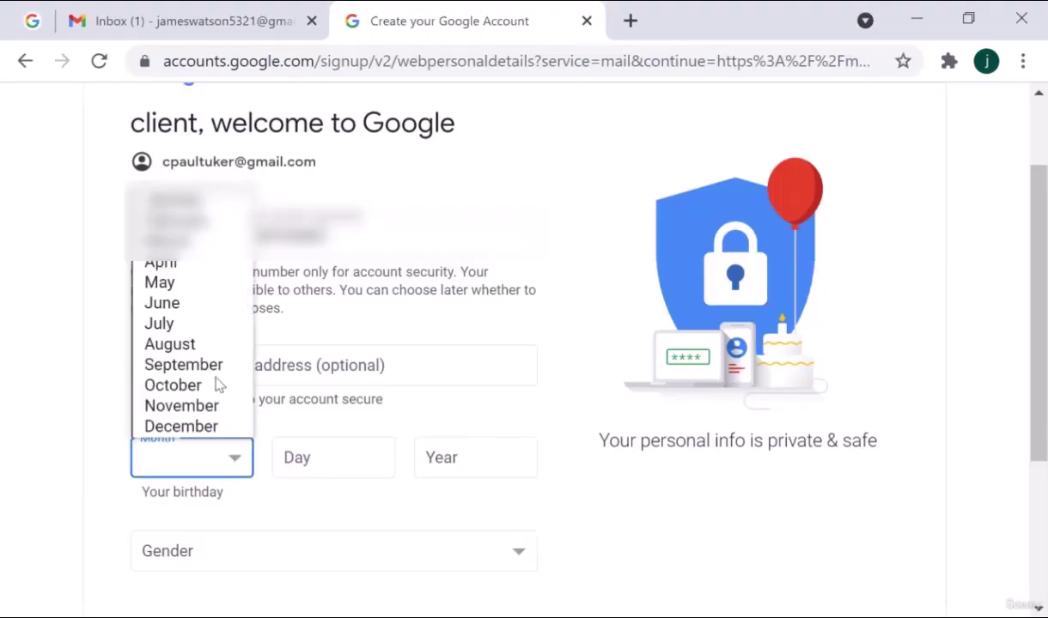
left_click(215, 330)
left_click(342, 448)
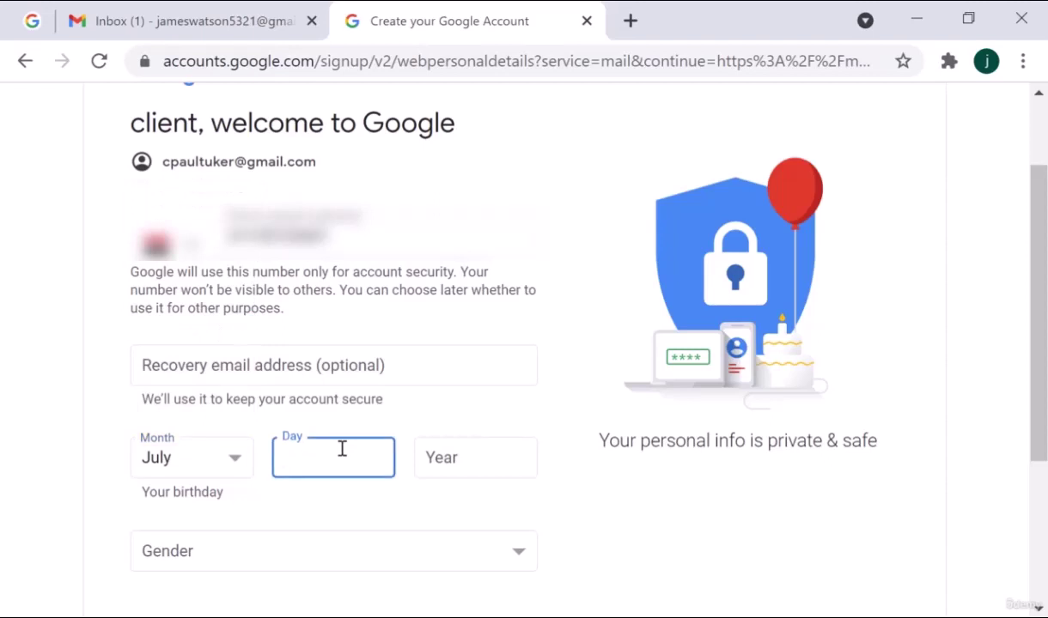
type("12")
left_click(486, 461)
type("1")
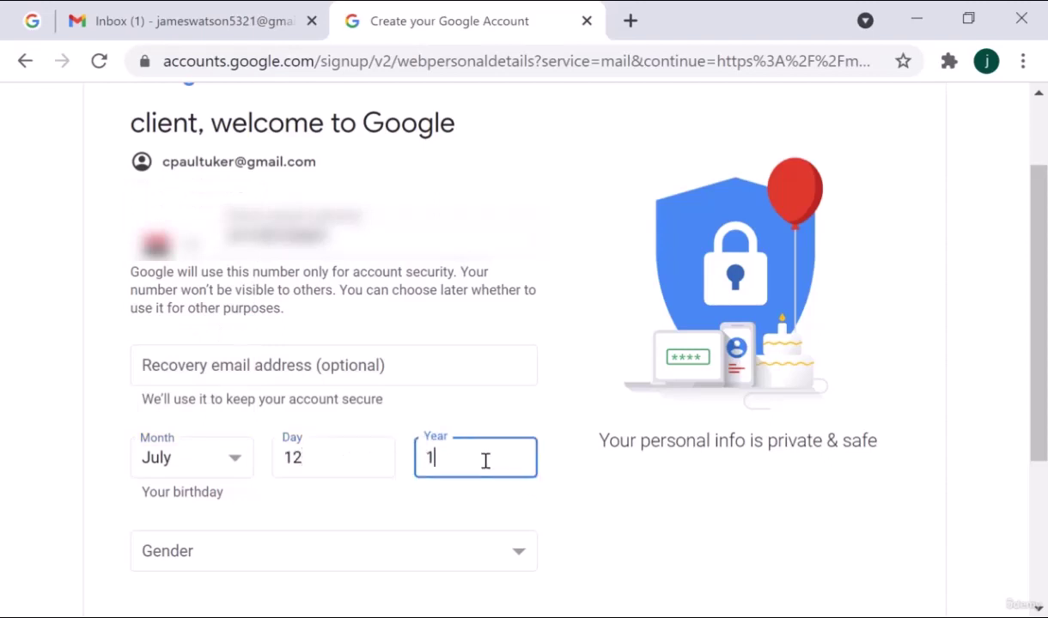
type("990")
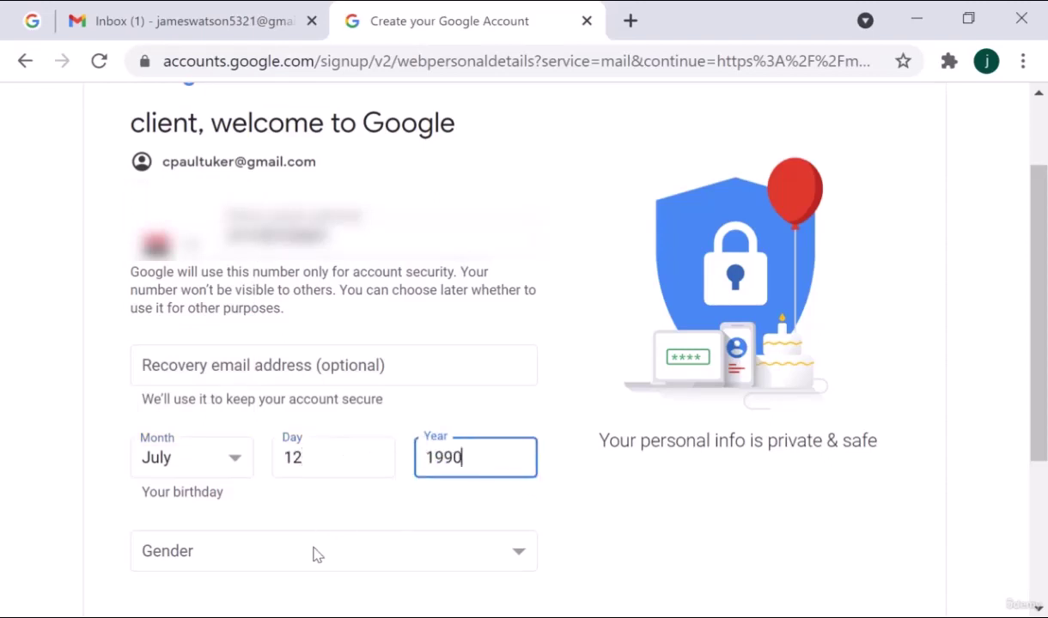
left_click(316, 551)
left_click(269, 479)
scroll(365, 456, "down", 3)
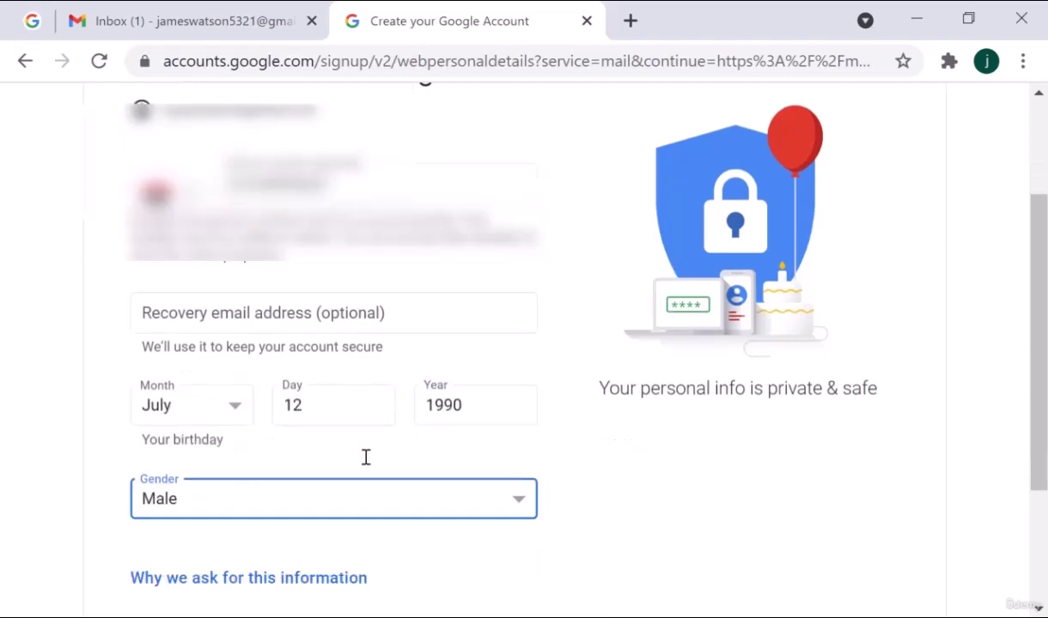
left_click(492, 472)
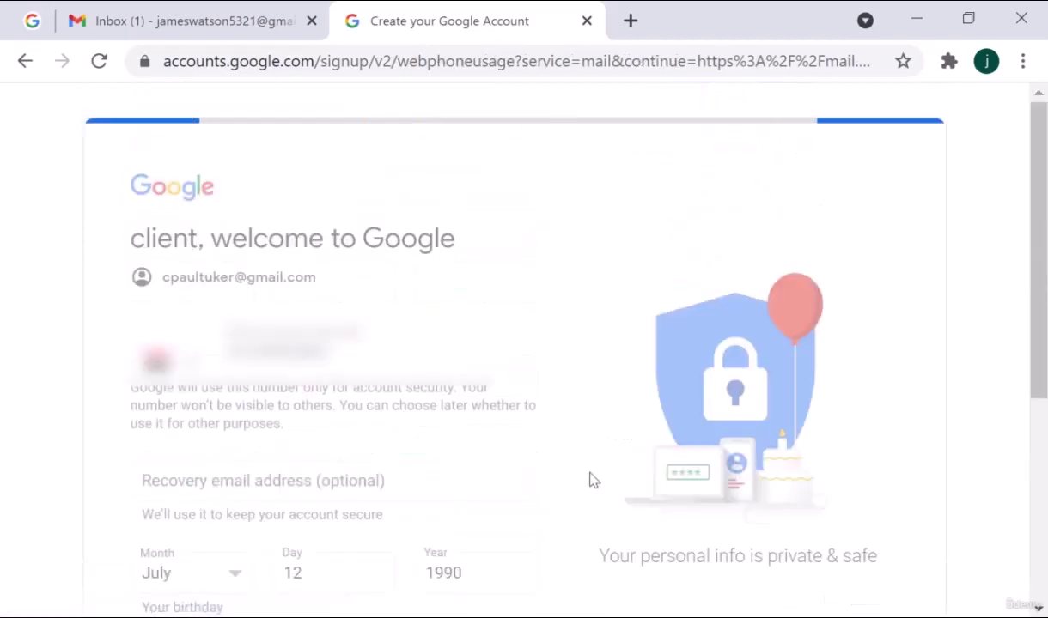
Step: Allow the number across Google services and accept the privacy terms
scroll(481, 434, "down", 3)
left_click(448, 496)
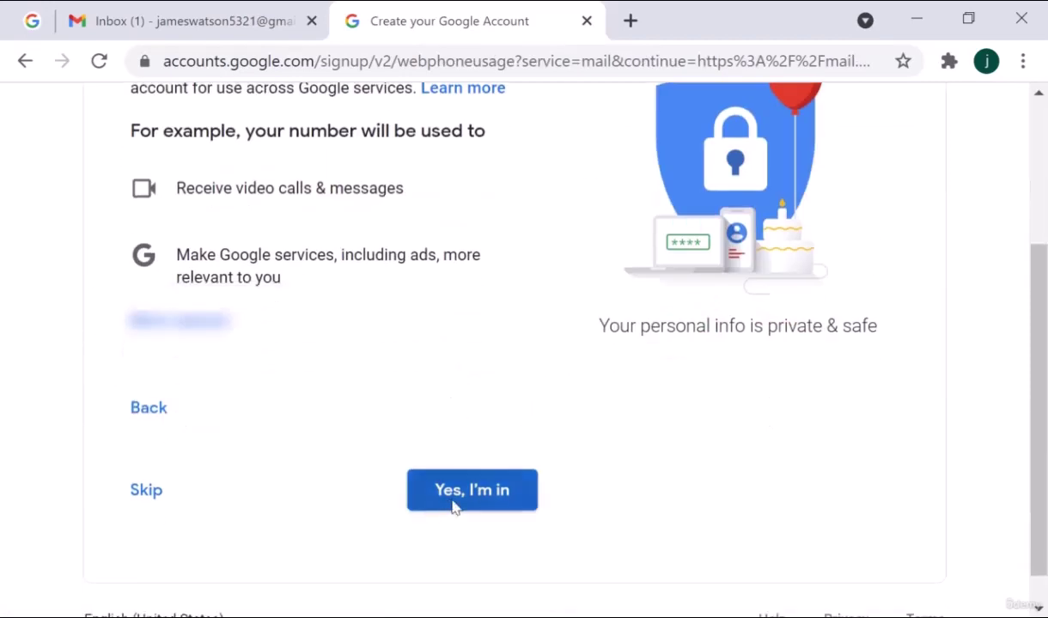
scroll(499, 406, "down", 15)
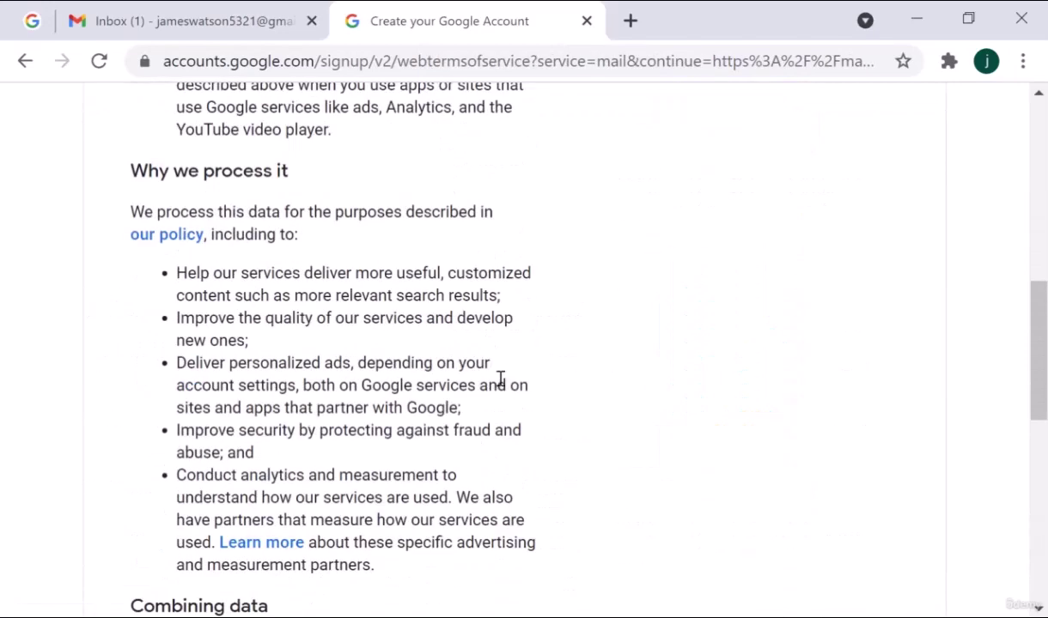
left_click(484, 454)
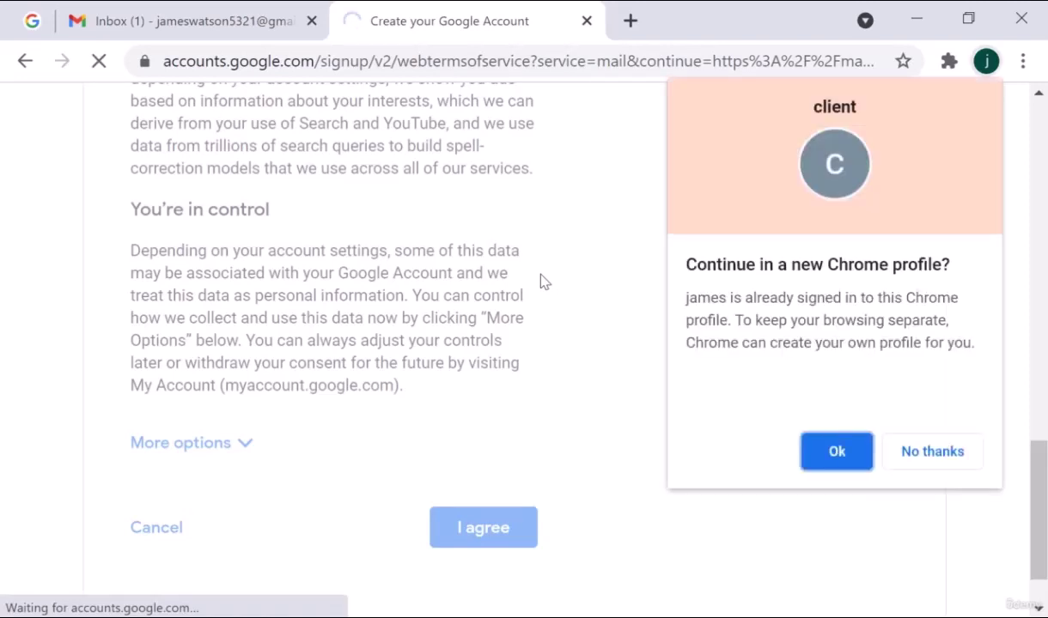
Step: Decline the separate Chrome profile so the client's inbox opens in the current profile
left_click(933, 452)
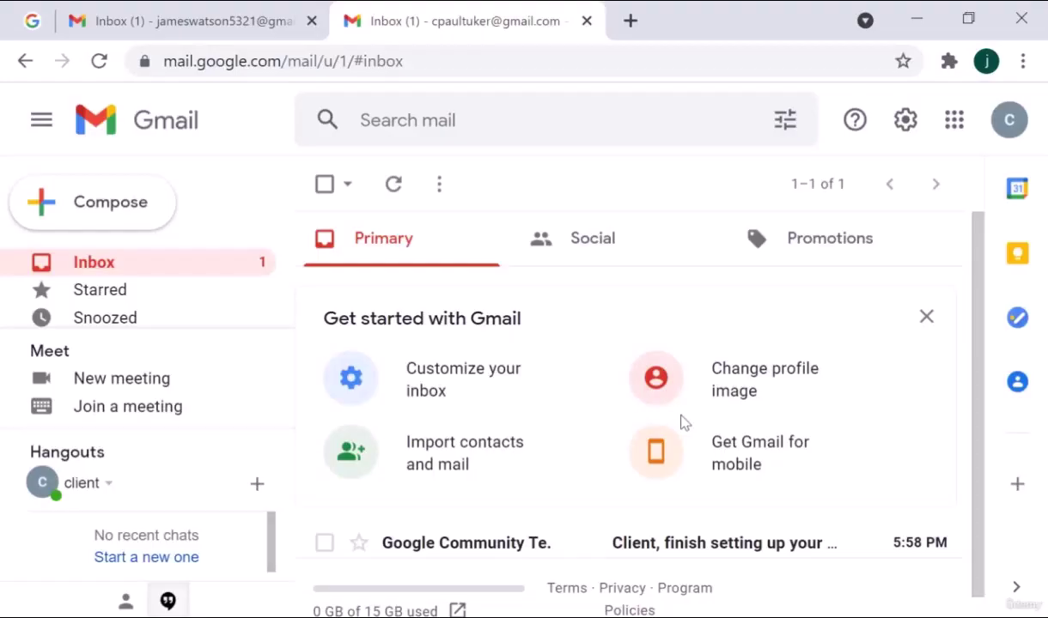
left_click(1014, 139)
Step: Open Google Calendar in a new tab from the Google apps grid
left_click(957, 127)
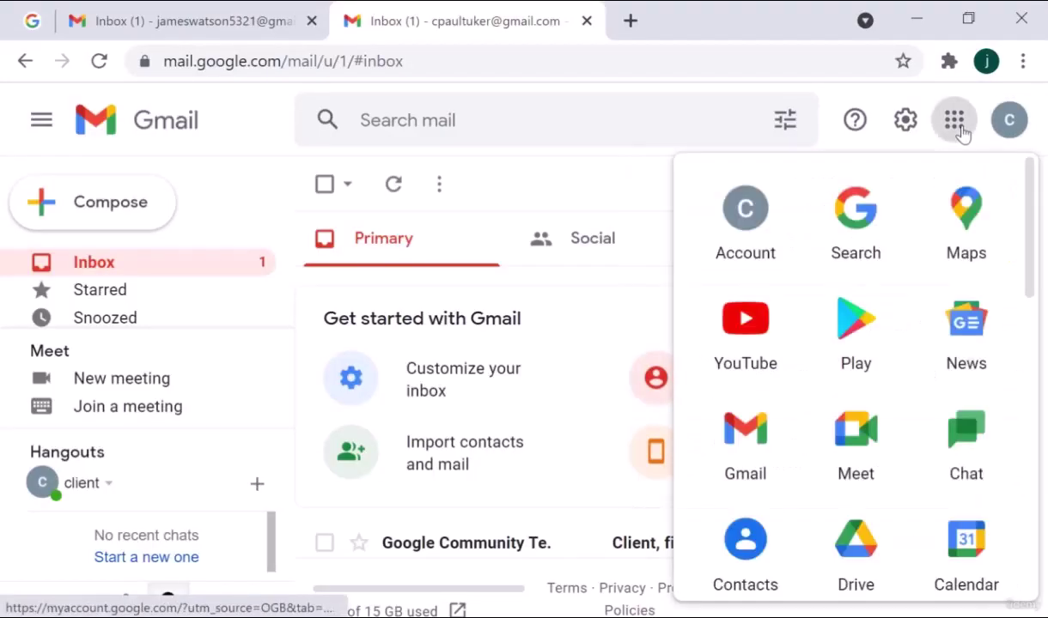
scroll(944, 468, "down", 1)
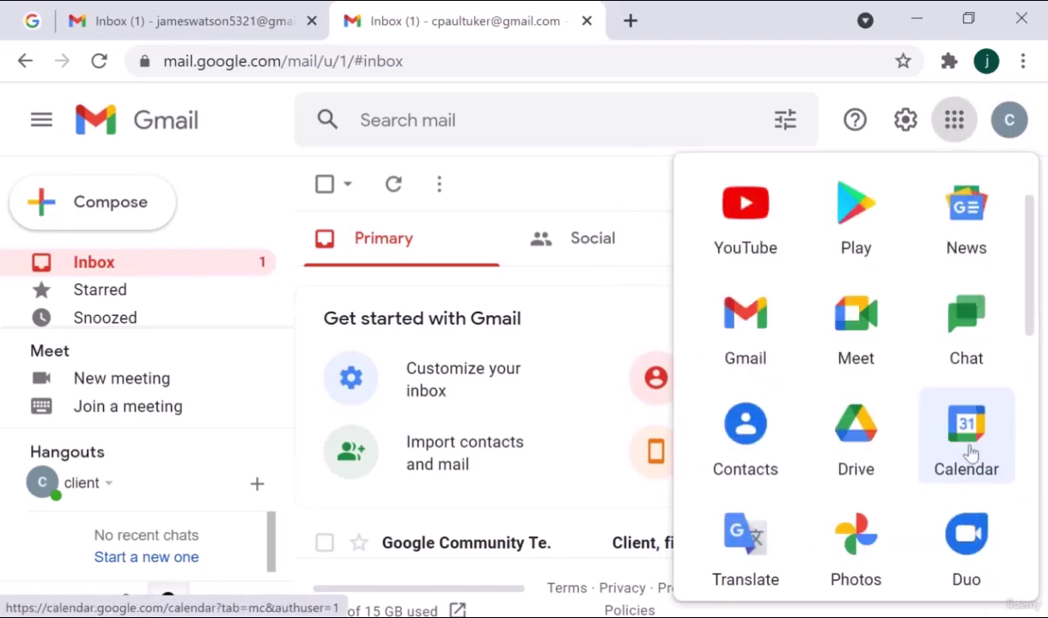
right_click(973, 438)
left_click(829, 215)
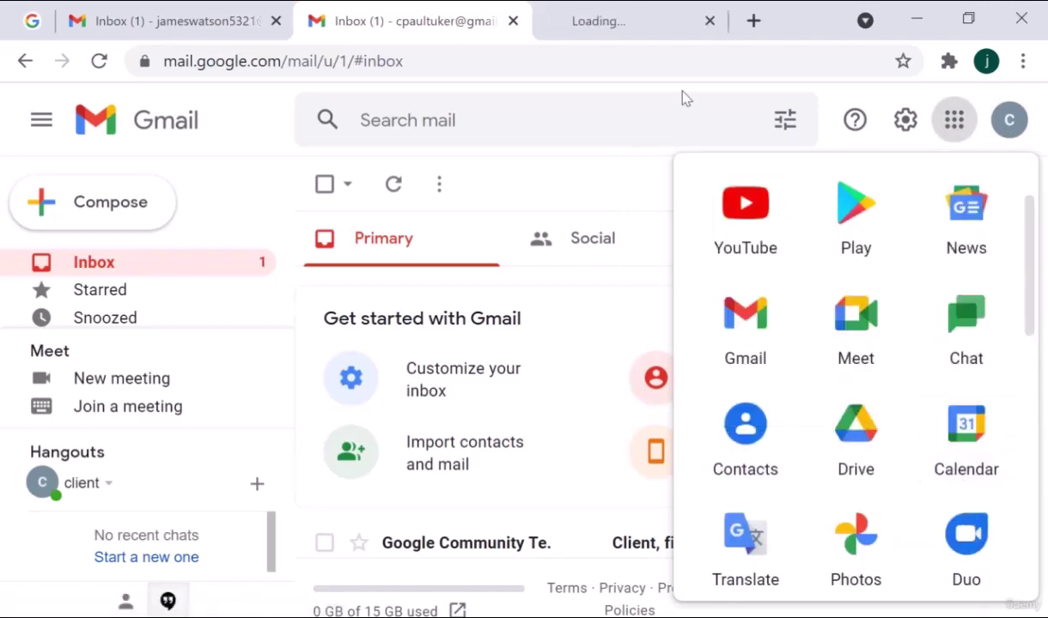
left_click(662, 34)
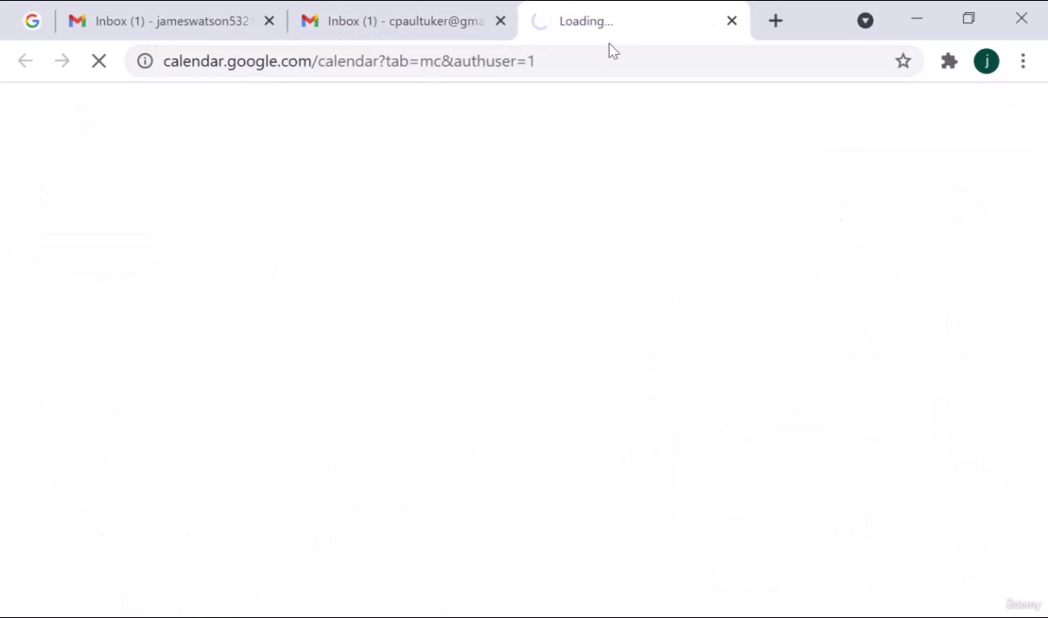
Step: Open the Calendar side panel in the client's inbox and dismiss its welcome message
left_click(433, 26)
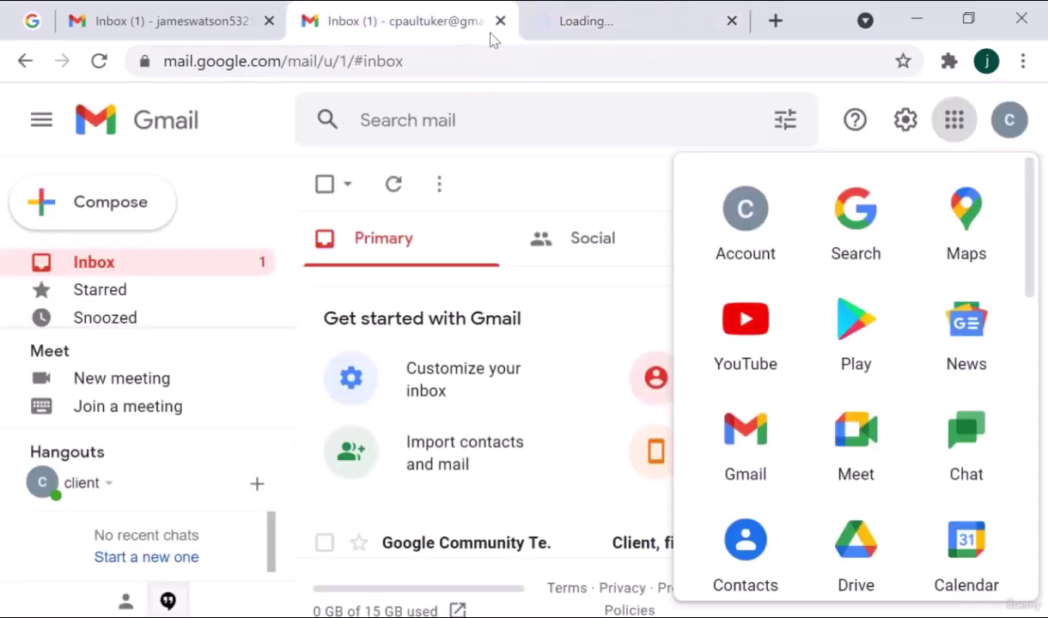
left_click(982, 147)
left_click(1017, 189)
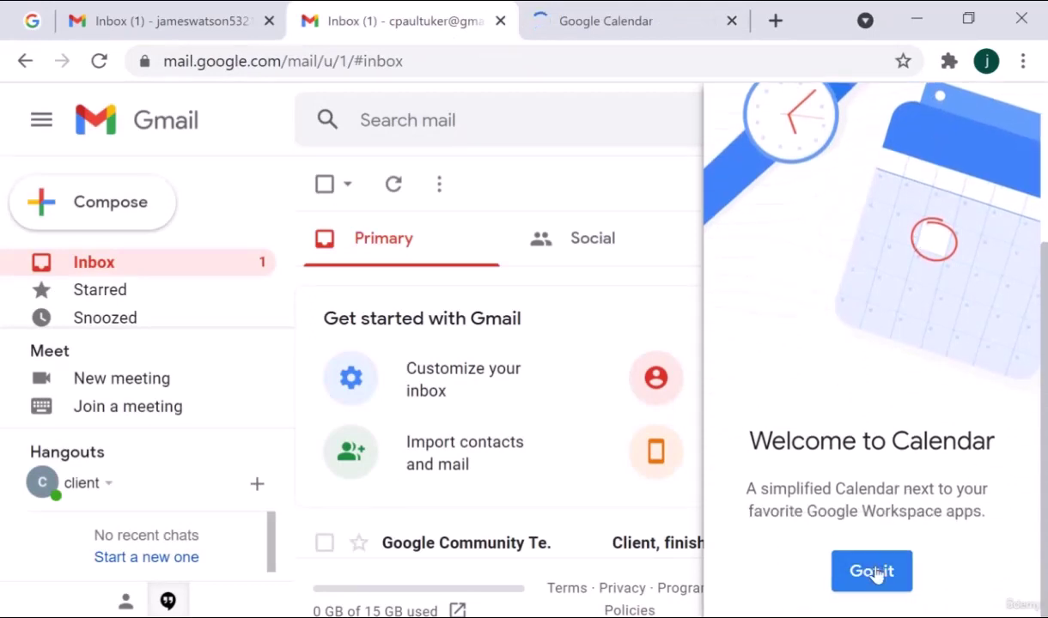
left_click(880, 573)
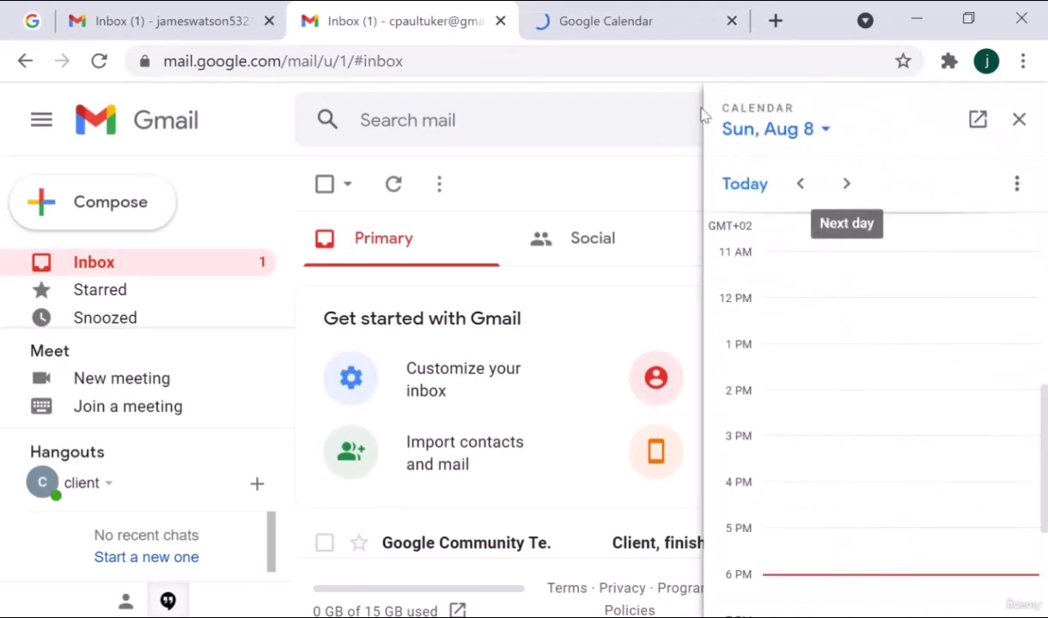
Step: Launch Google Calendar from the apps grid on a blank new tab
left_click(773, 20)
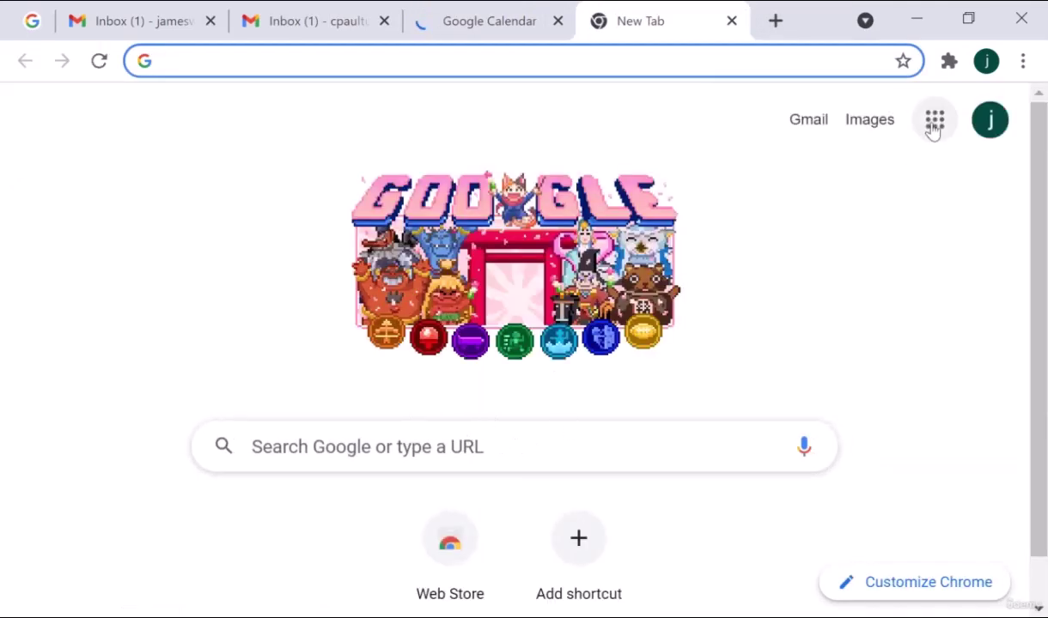
left_click(933, 121)
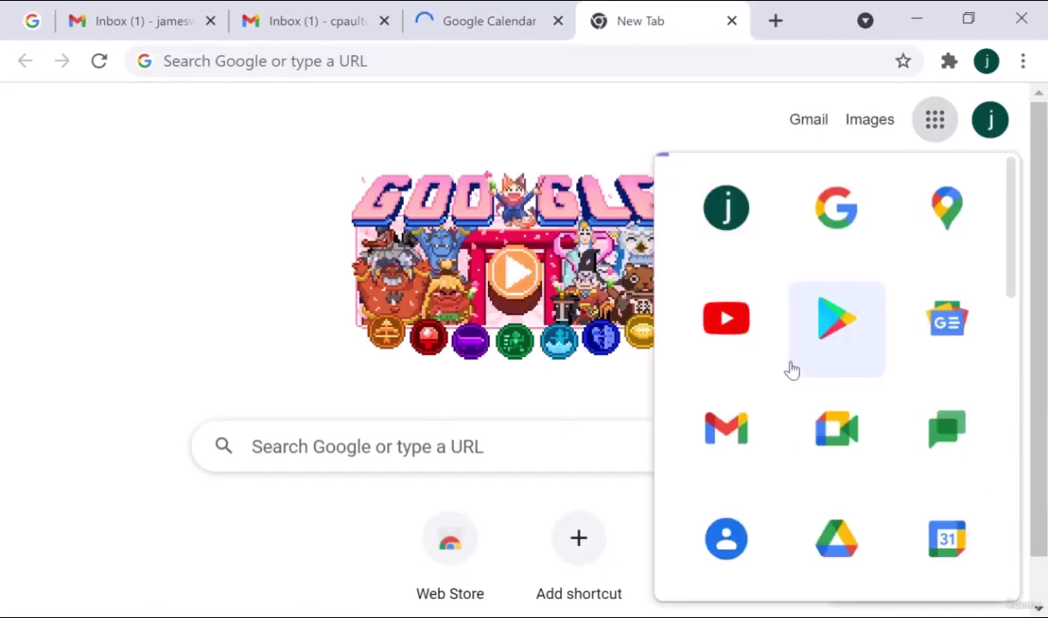
scroll(870, 347, "down", 1)
scroll(910, 391, "up", 1)
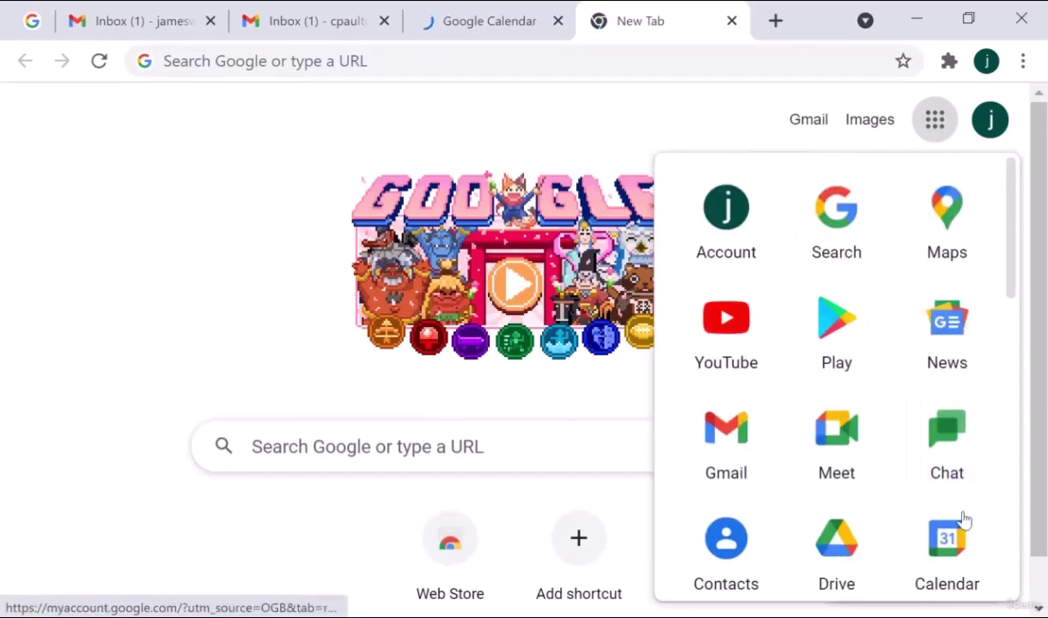
left_click(950, 537)
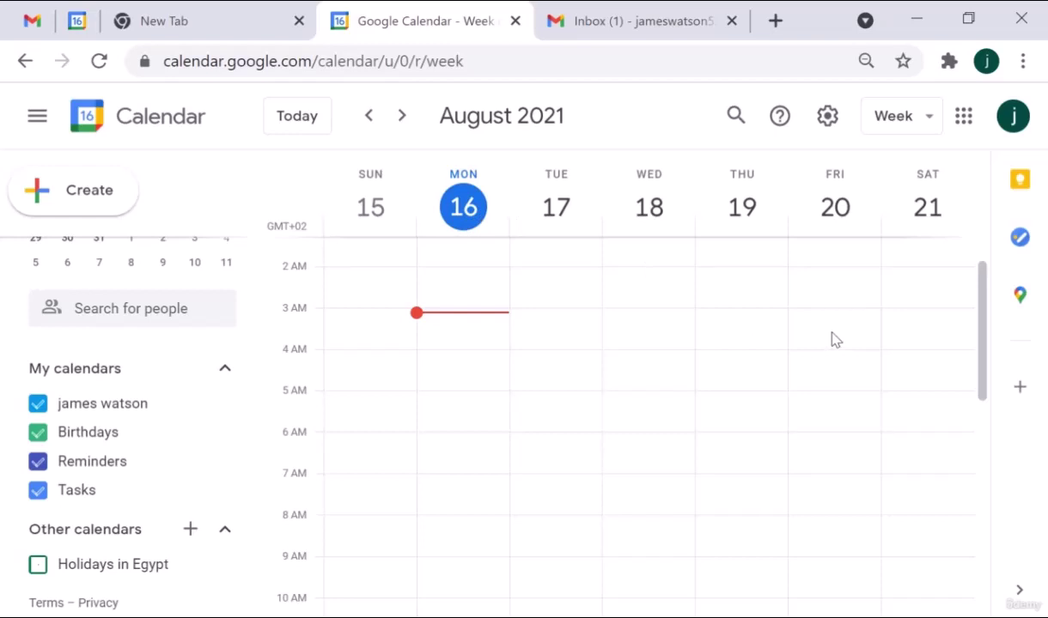
Step: In Month view enable Holidays in Egypt, then return to today's week view
left_click(915, 133)
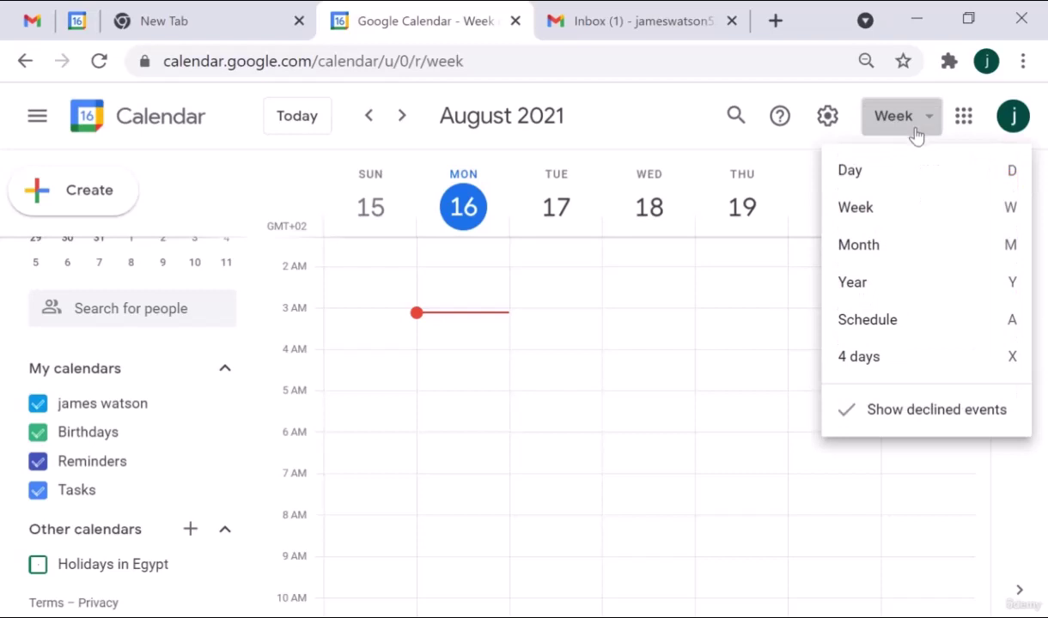
left_click(913, 262)
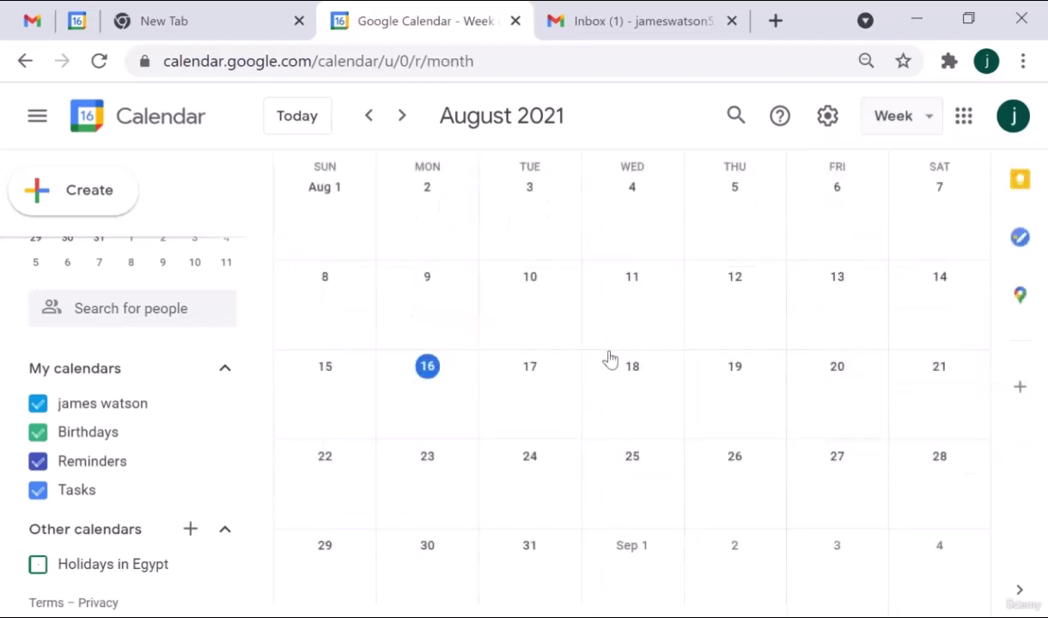
left_click(403, 117)
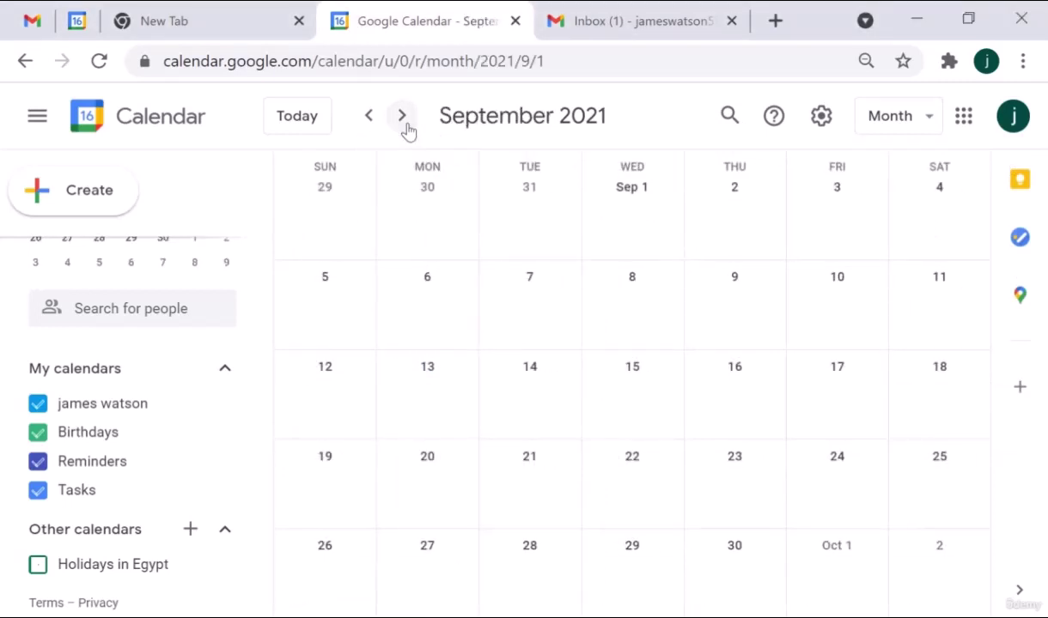
left_click(367, 116)
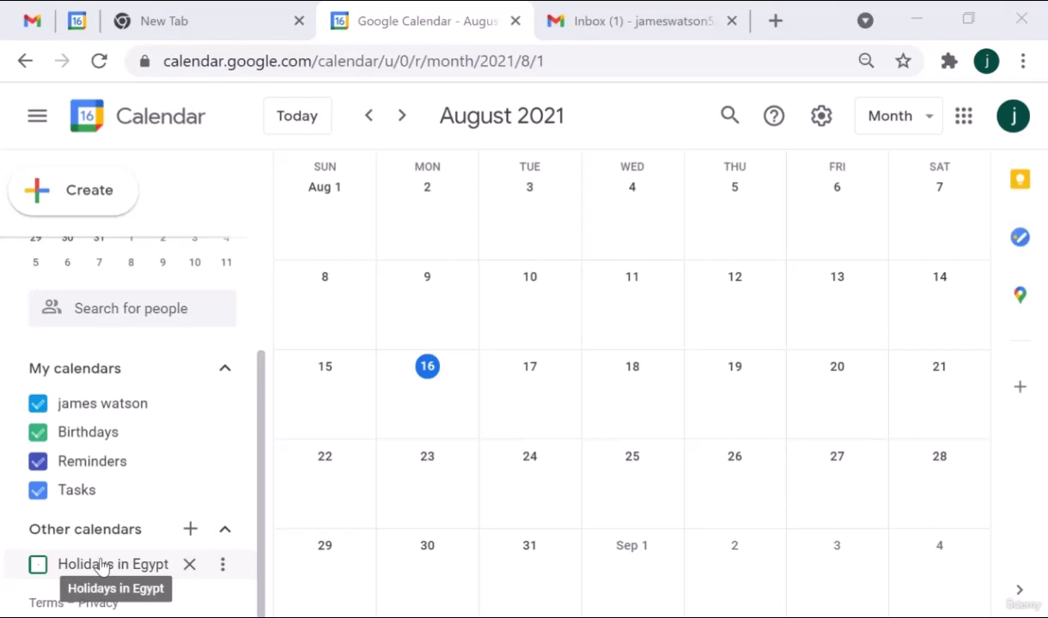
left_click(102, 567)
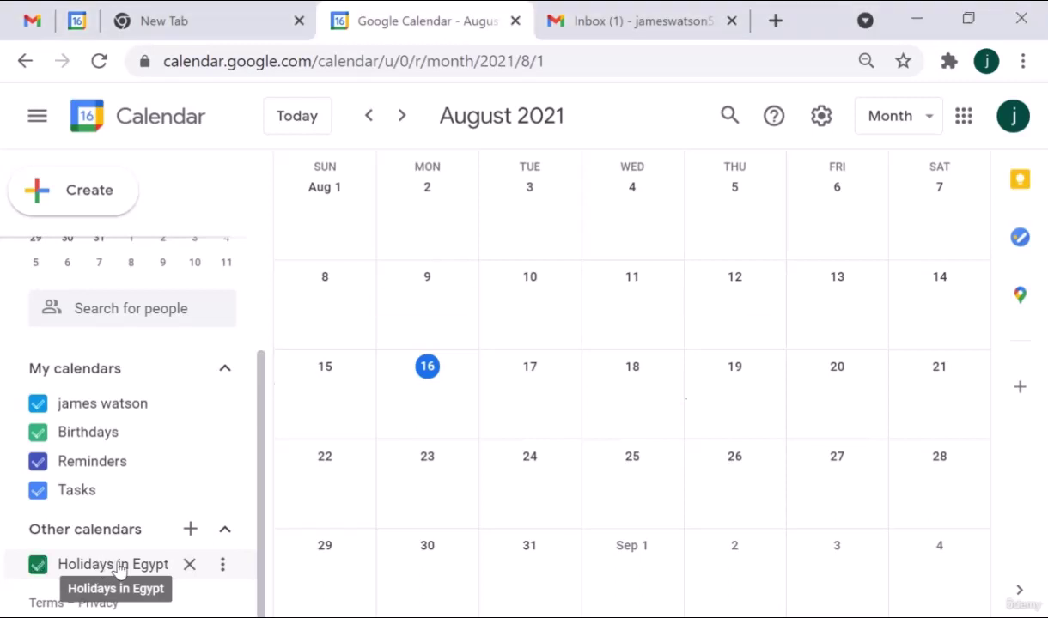
left_click(369, 121)
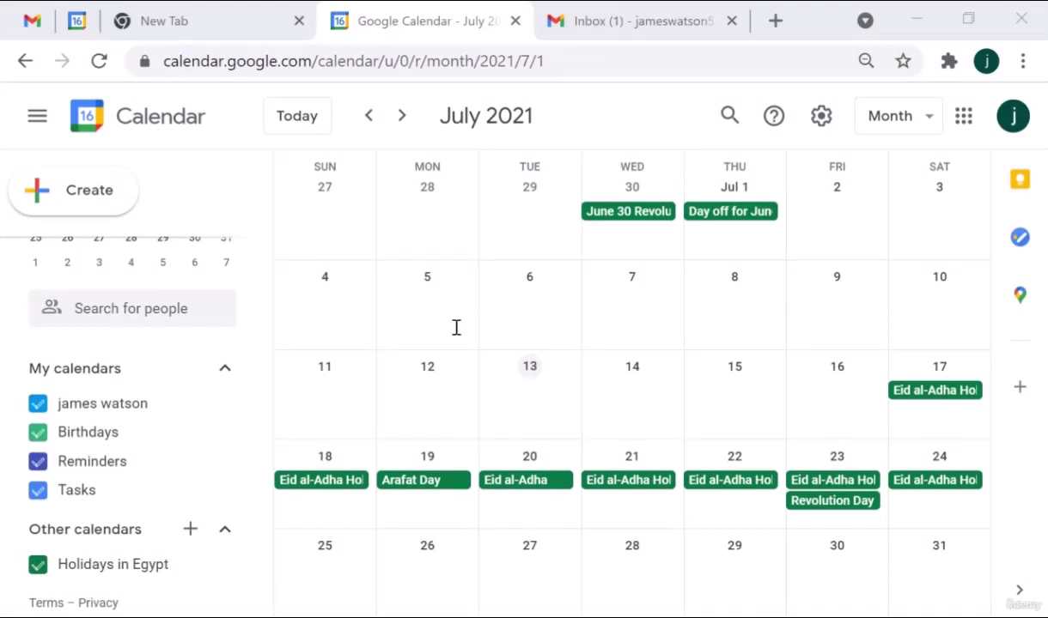
left_click(294, 122)
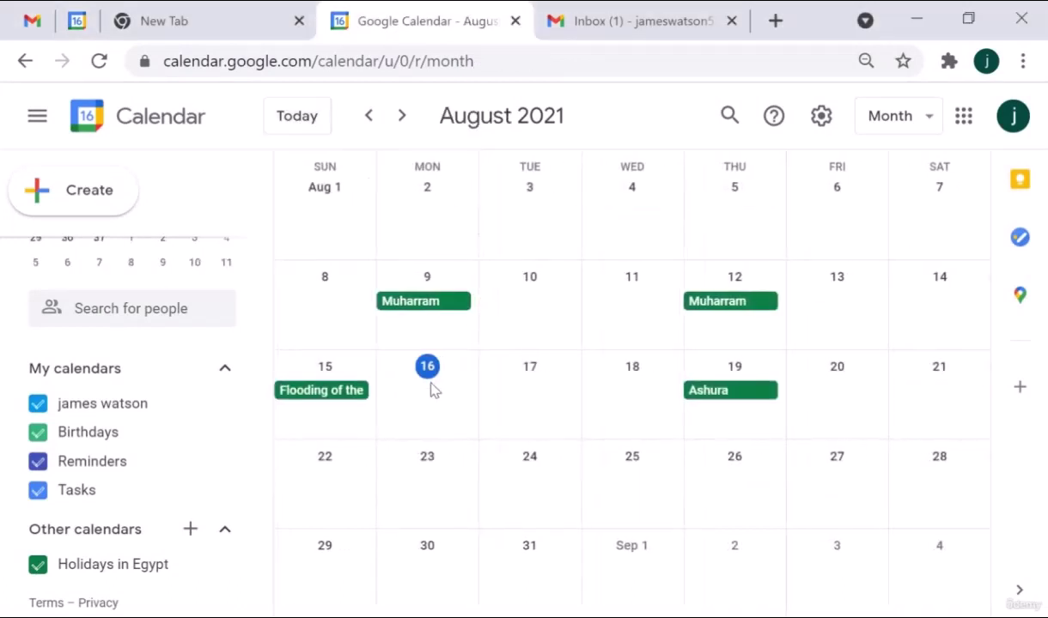
left_click(919, 118)
key("w")
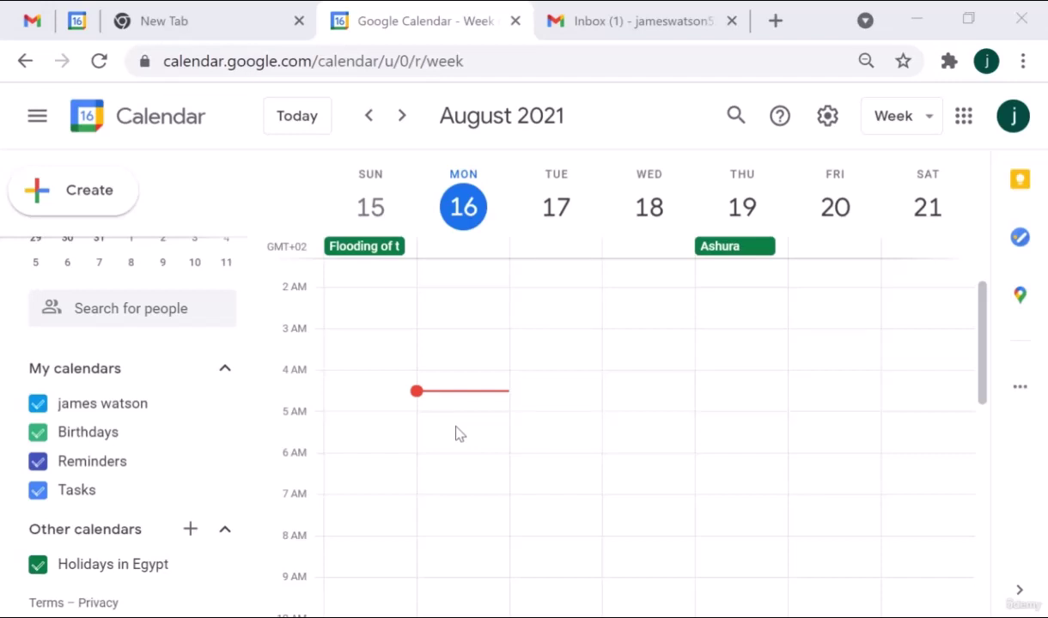
Step: Share the personal calendar with the client's e-mail at 'See only free/busy (hide details)' permission
scroll(460, 436, "up", 1)
scroll(211, 463, "up", 1)
left_click(224, 451)
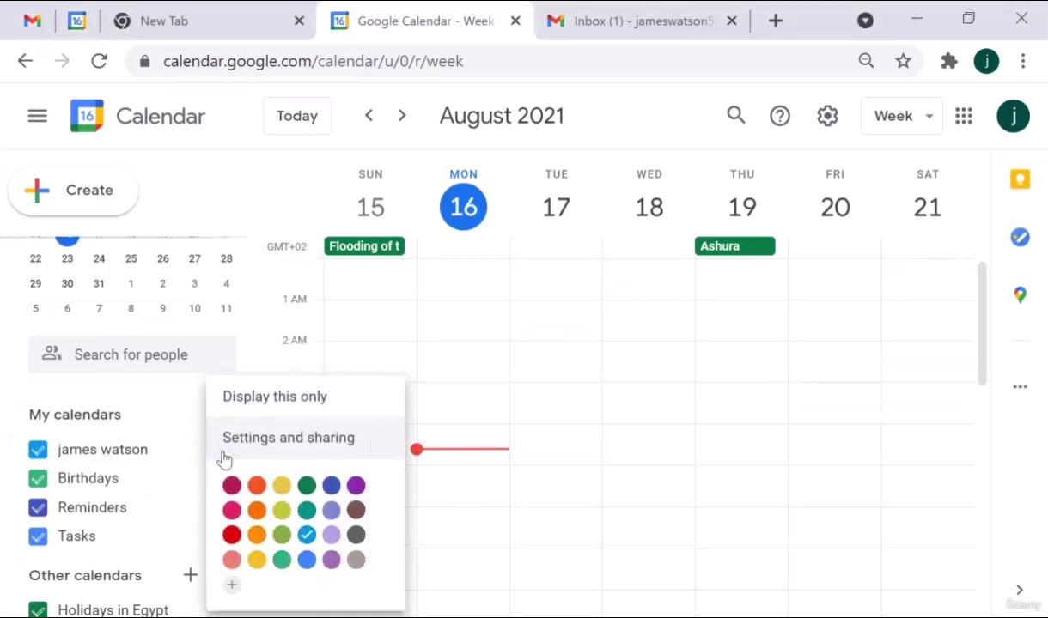
left_click(288, 439)
scroll(653, 439, "down", 8)
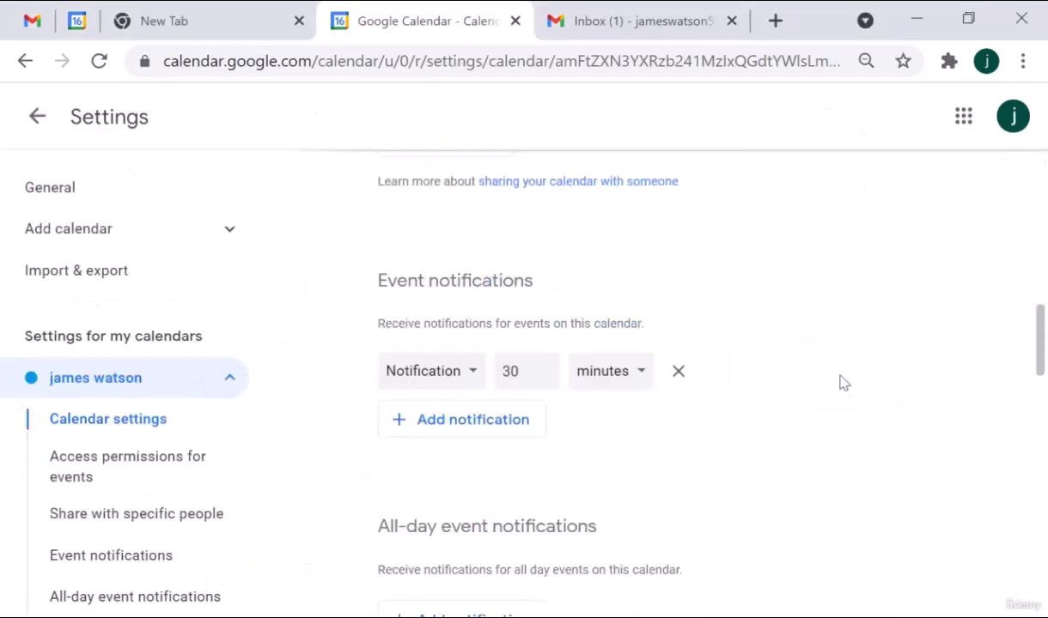
scroll(838, 382, "up", 3)
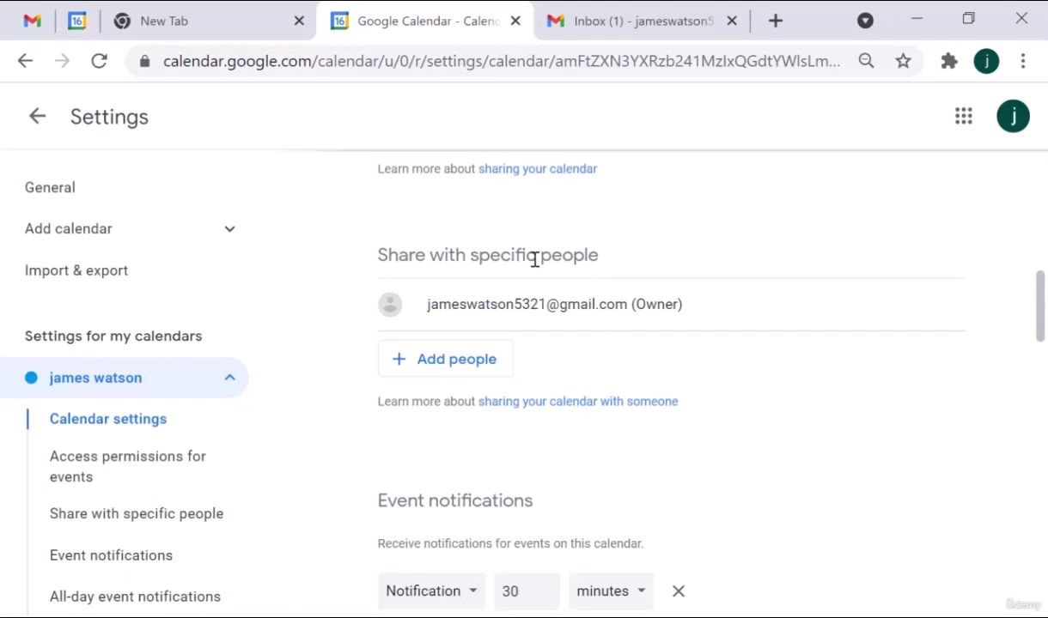
left_click(478, 362)
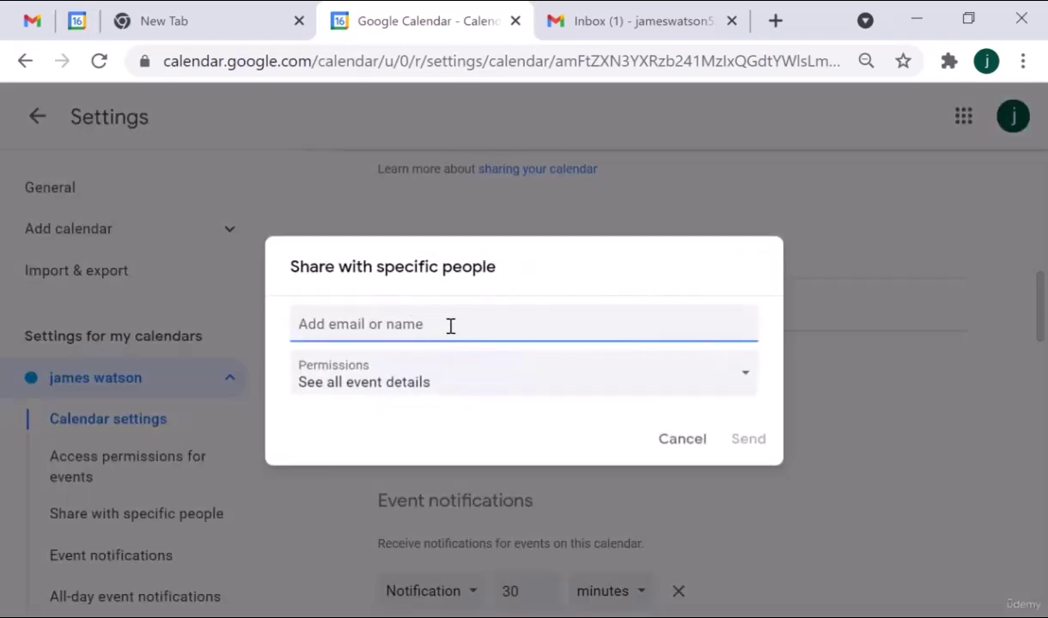
key("ctrl+v")
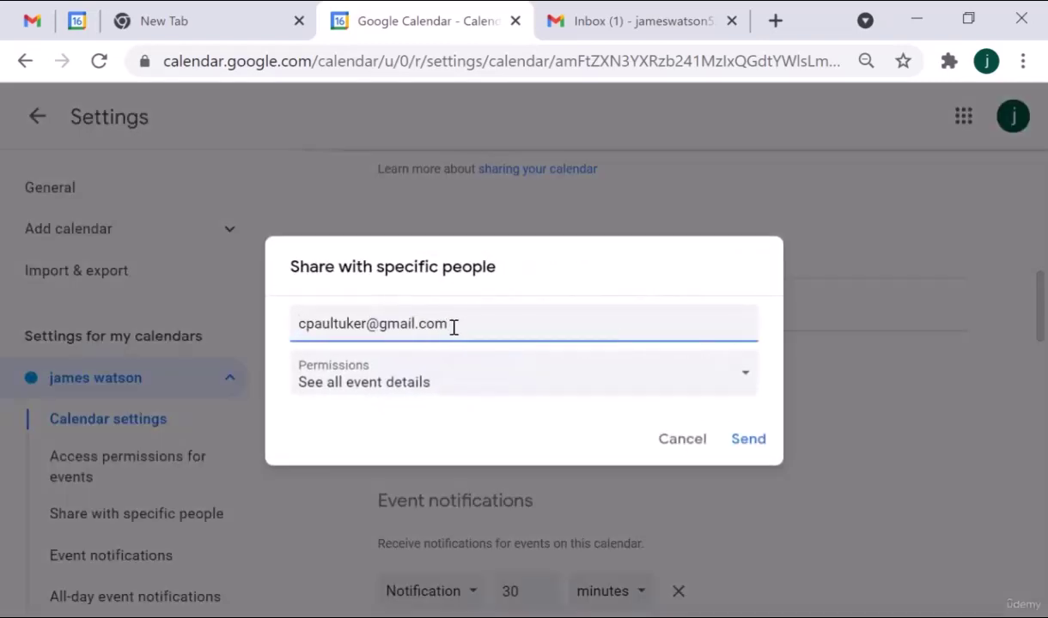
left_click(461, 393)
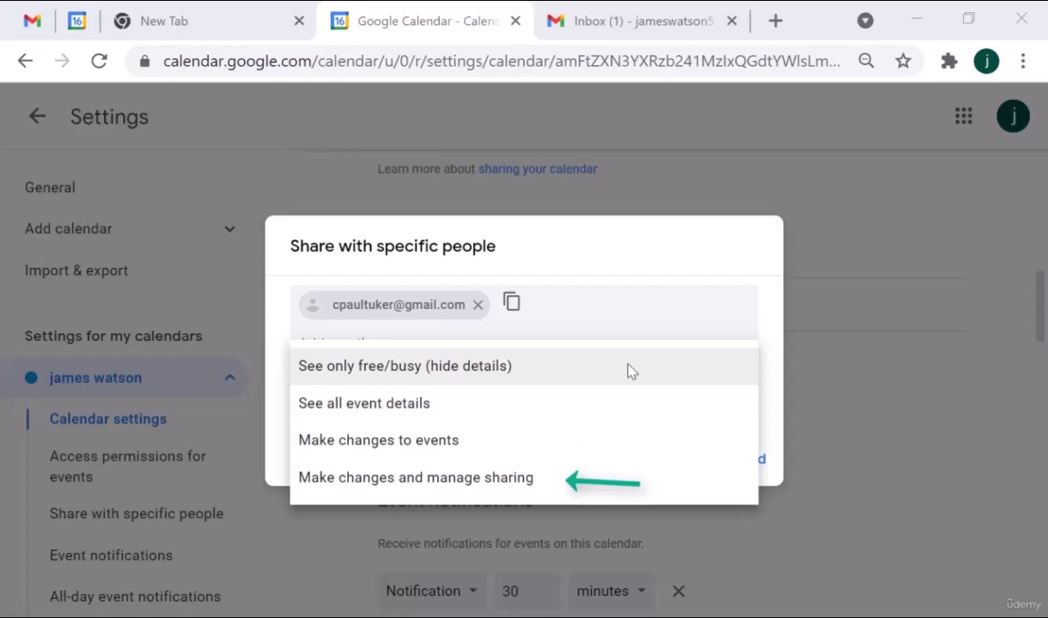
left_click(636, 367)
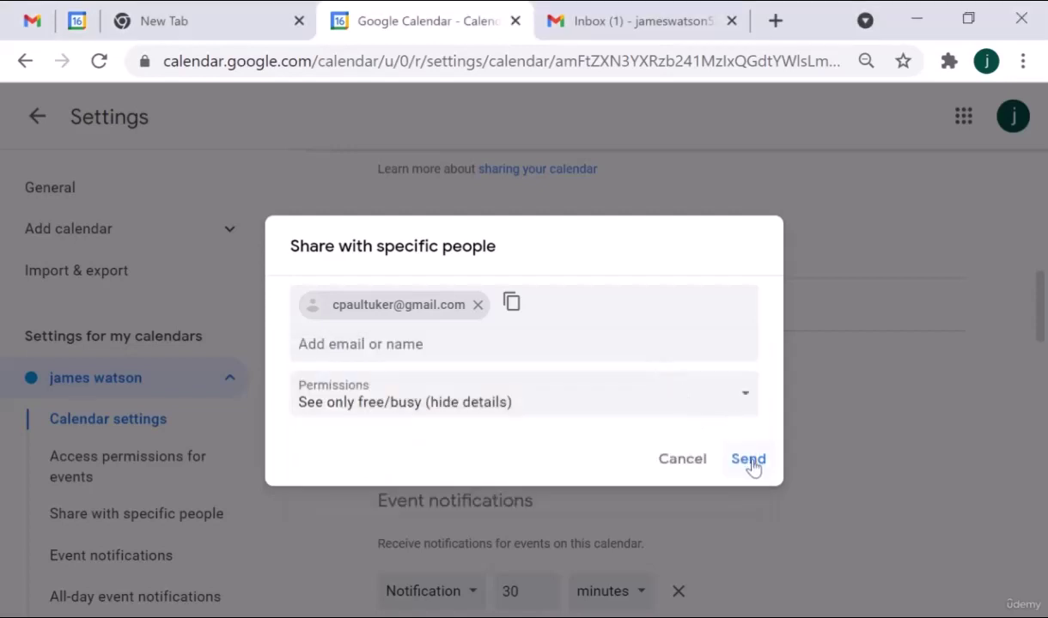
left_click(749, 460)
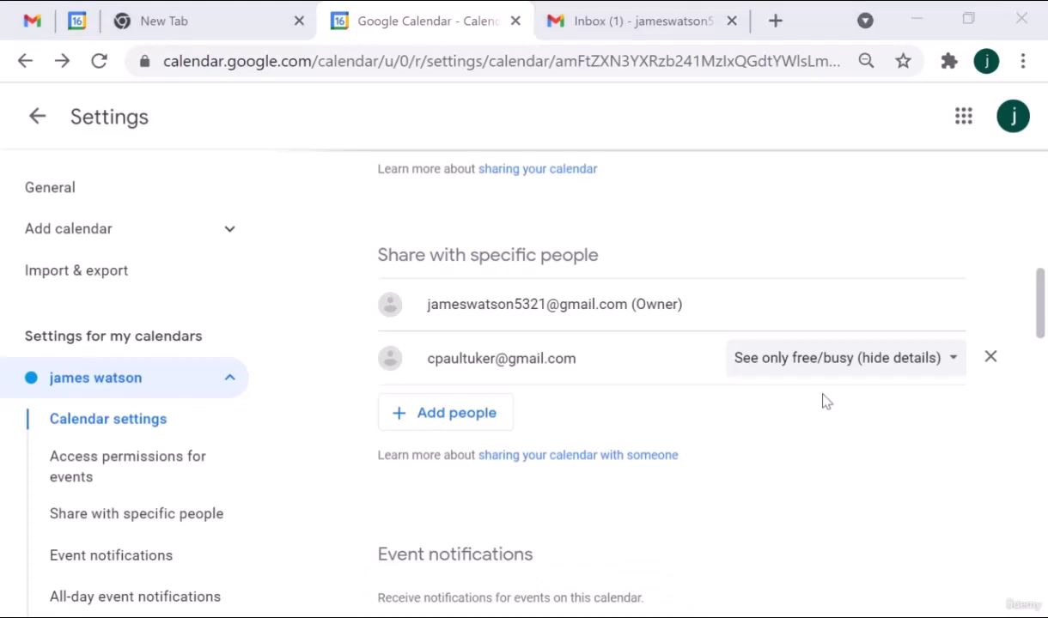
Step: Read the 'has shared a calendar with you' email in the client's inbox, then return to Calendar
left_click(26, 18)
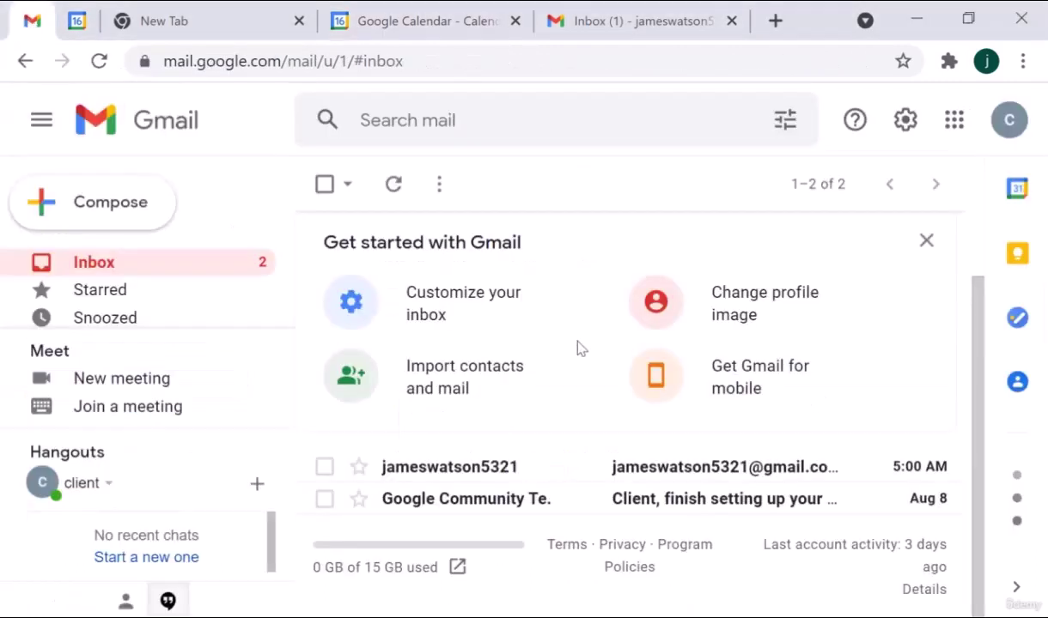
left_click(522, 466)
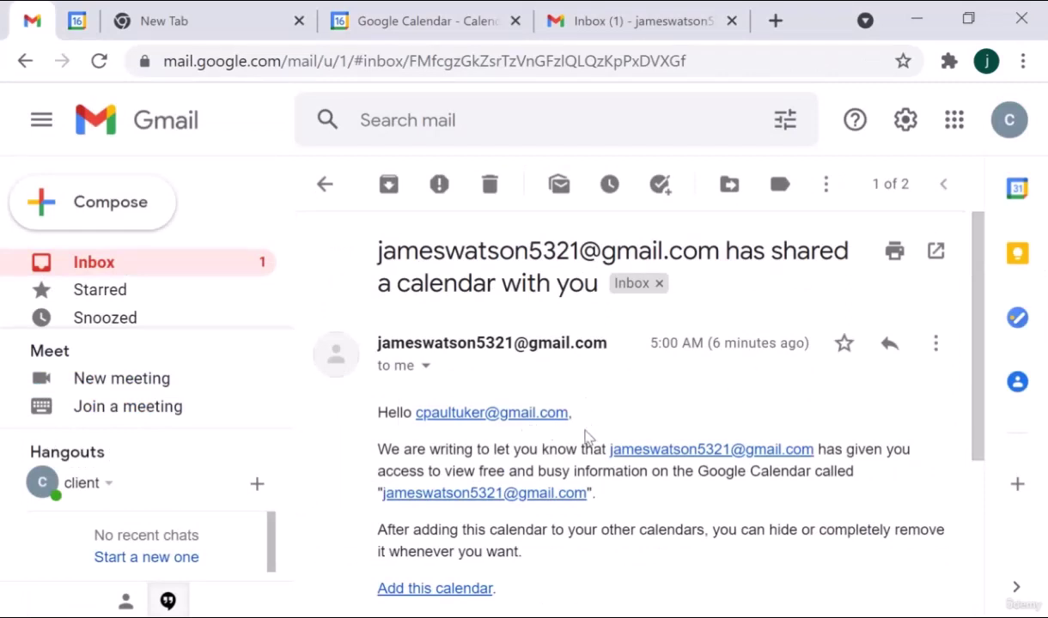
scroll(585, 421, "down", 2)
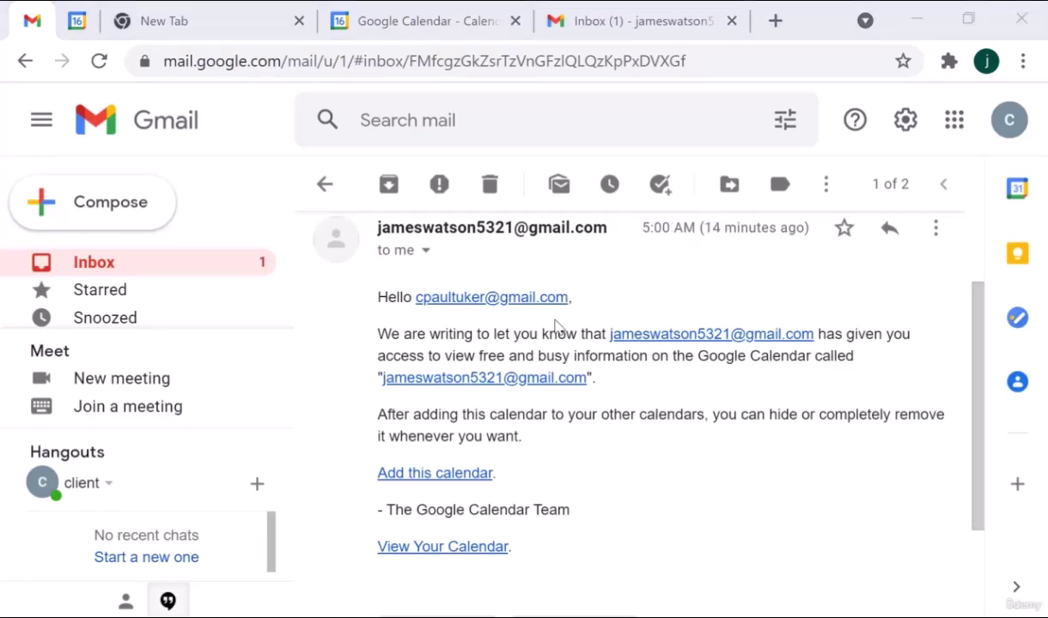
left_click(474, 18)
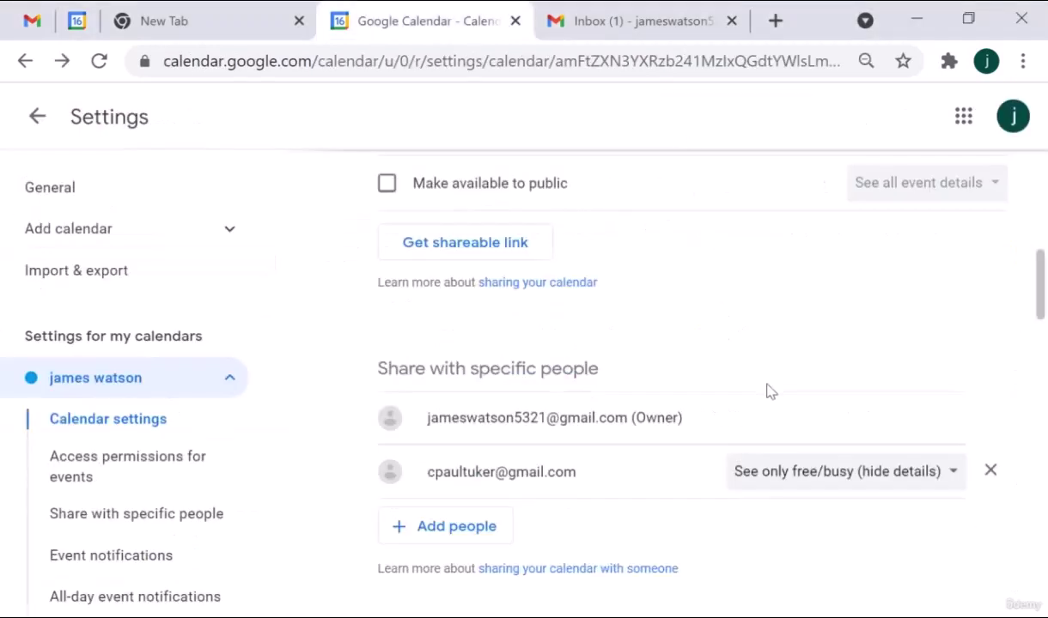
Step: View the calendar's shareable link, cancel without copying, then go to the owner's Gmail inbox
scroll(811, 407, "up", 2)
scroll(760, 437, "up", 1)
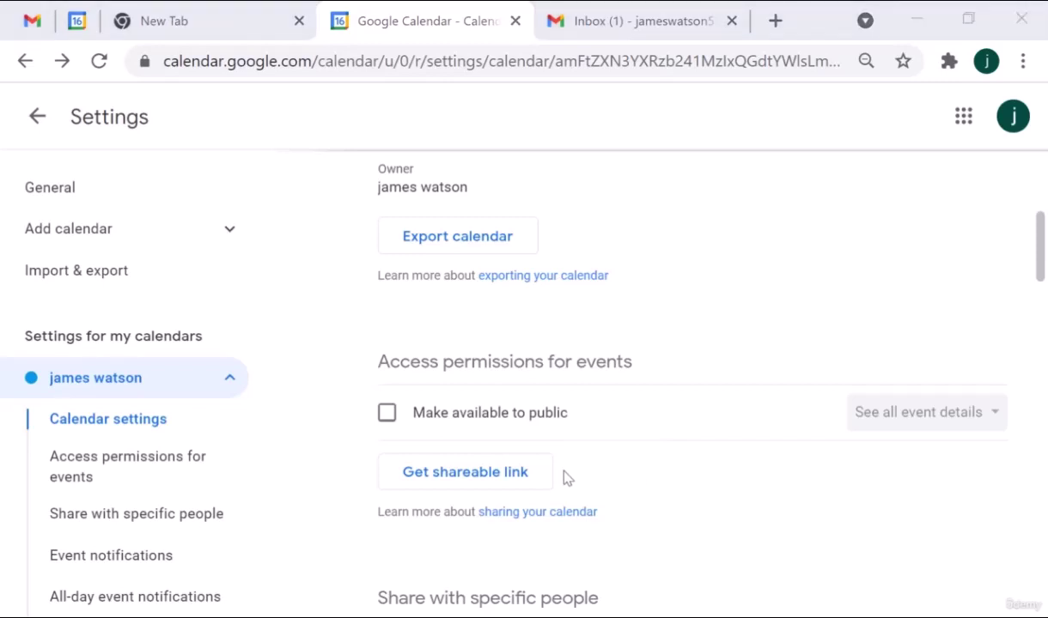
left_click(480, 486)
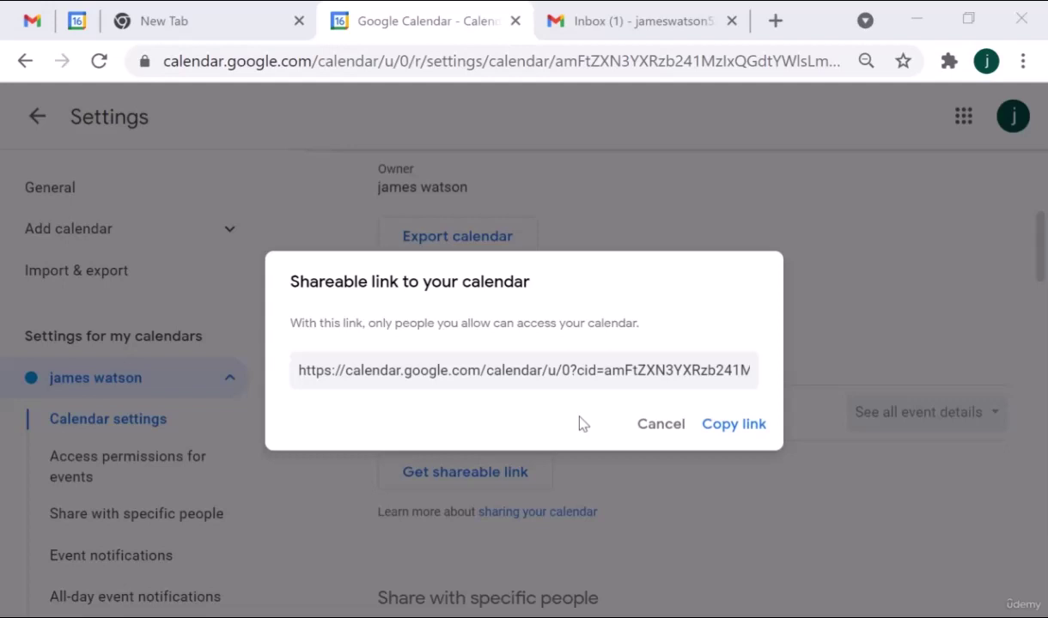
left_click(734, 424)
scroll(796, 416, "down", 2)
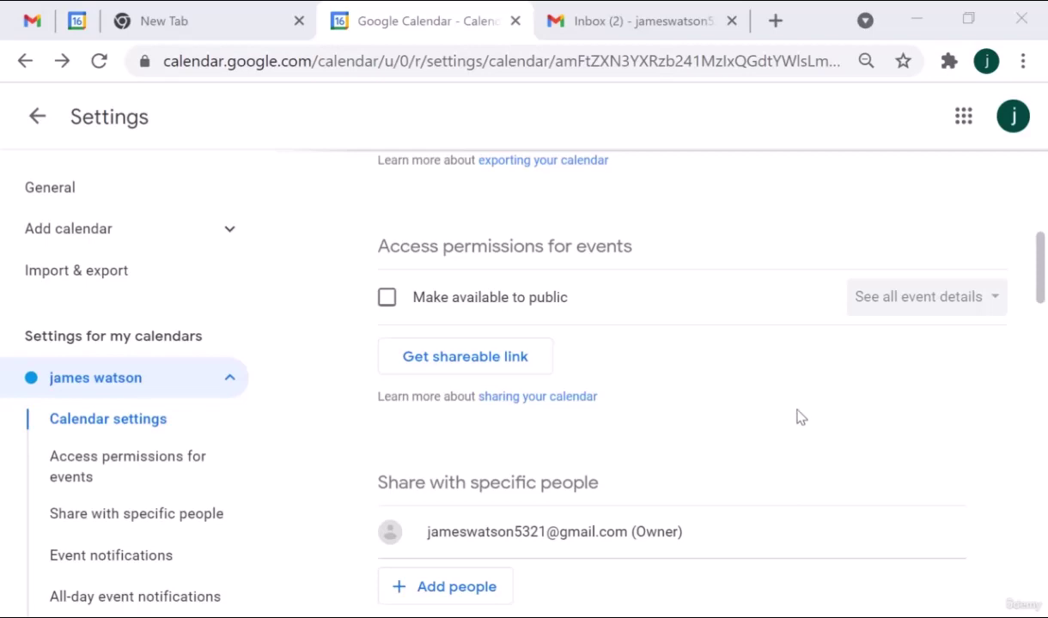
left_click(610, 19)
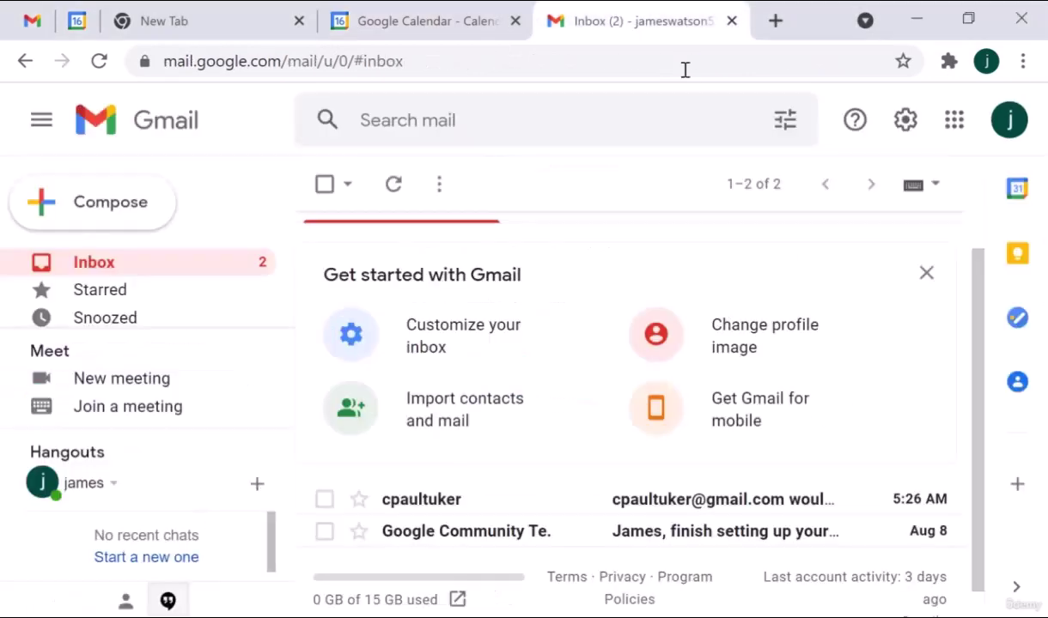
Step: Open the client's calendar-view request email and follow its acceptance link to the sharing form
left_click(622, 501)
scroll(729, 451, "down", 1)
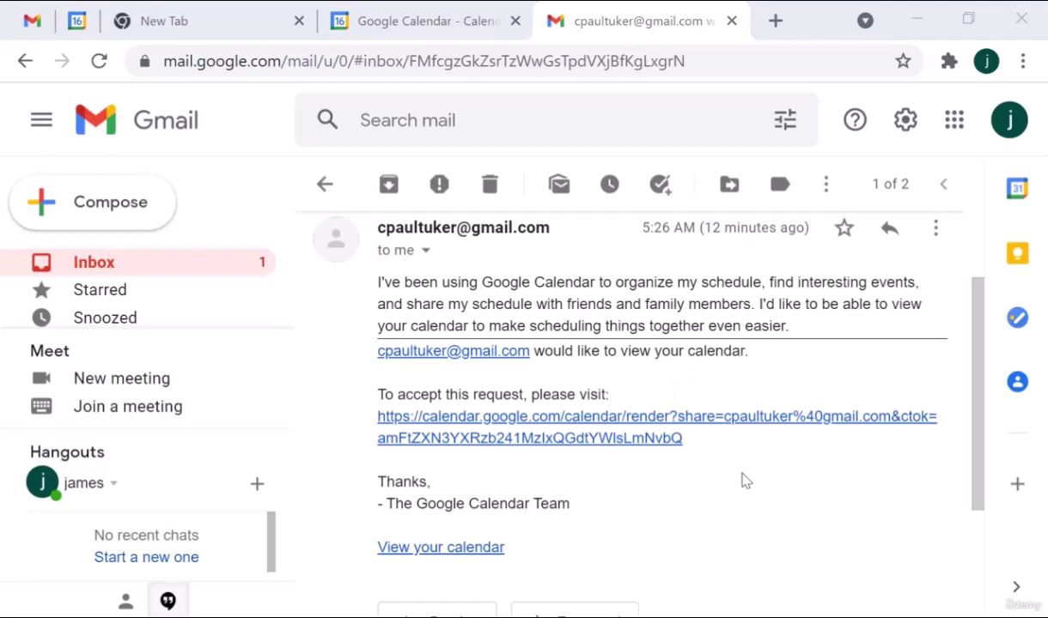
left_click(622, 440)
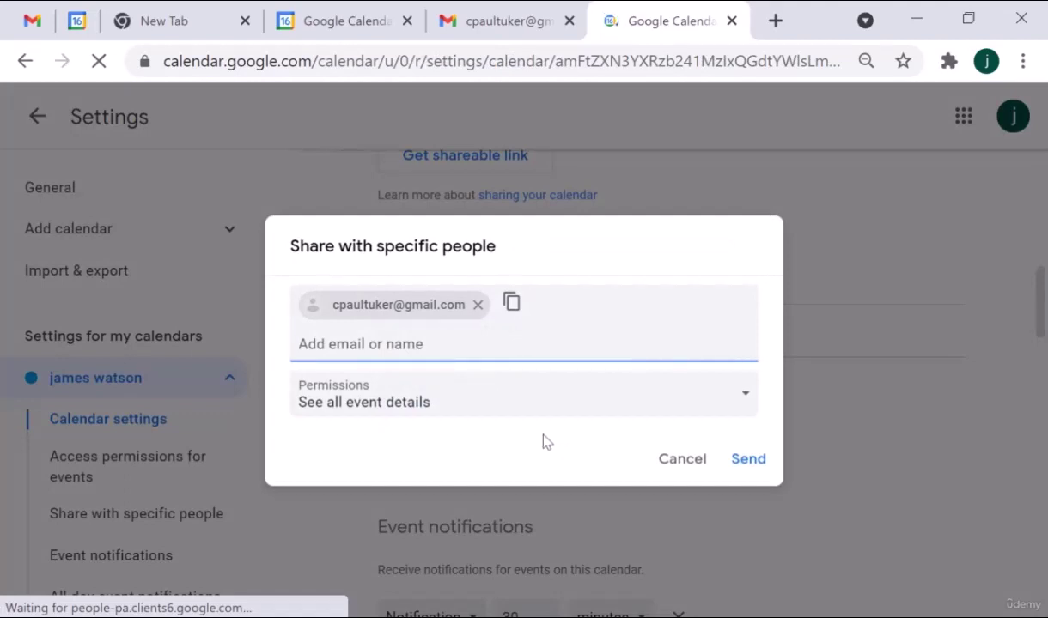
Step: Keep the client's permission at 'See all event details', send the sharing invitation, then go to the client's Gmail
left_click(485, 402)
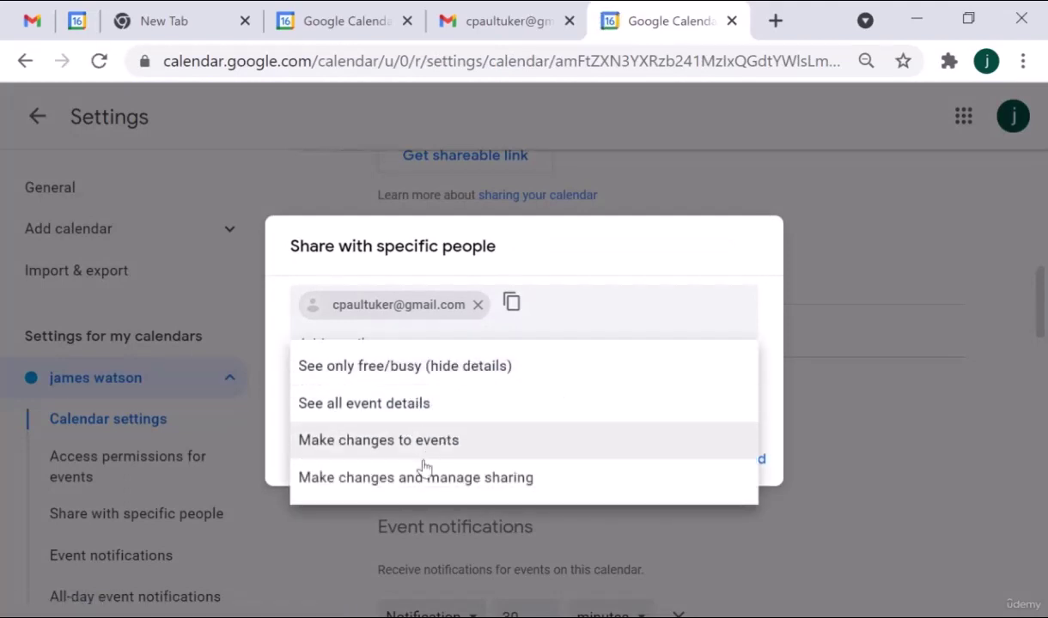
left_click(601, 296)
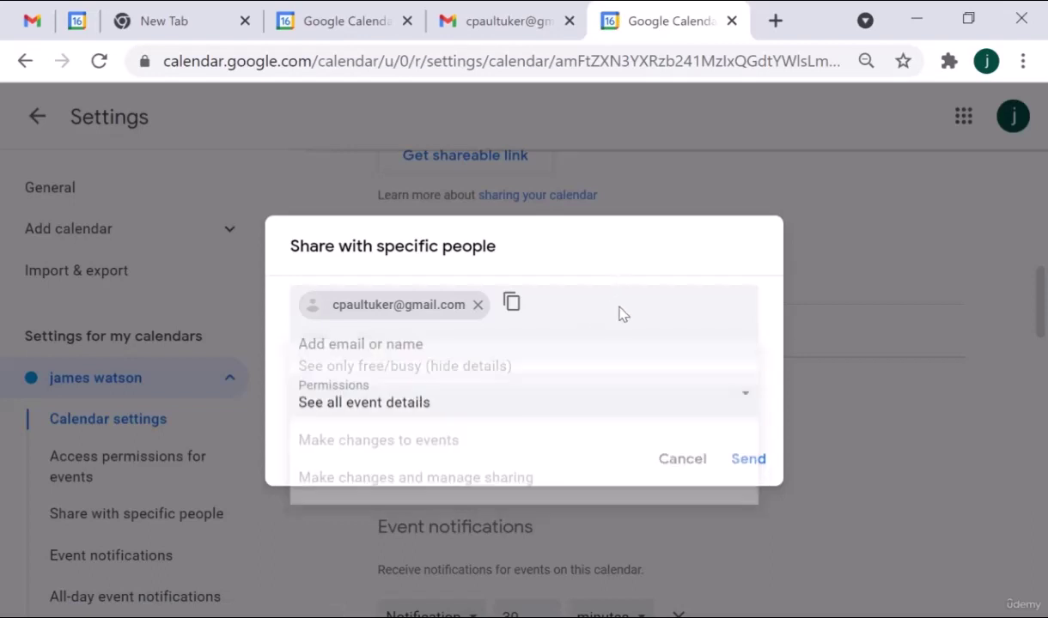
left_click(748, 462)
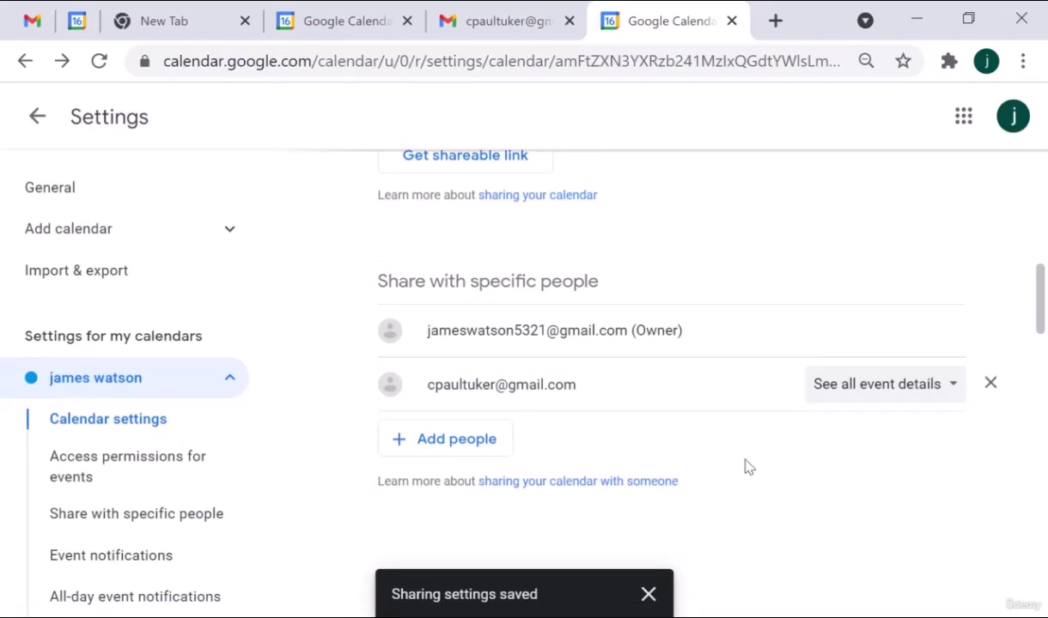
scroll(1016, 584, "up", 1)
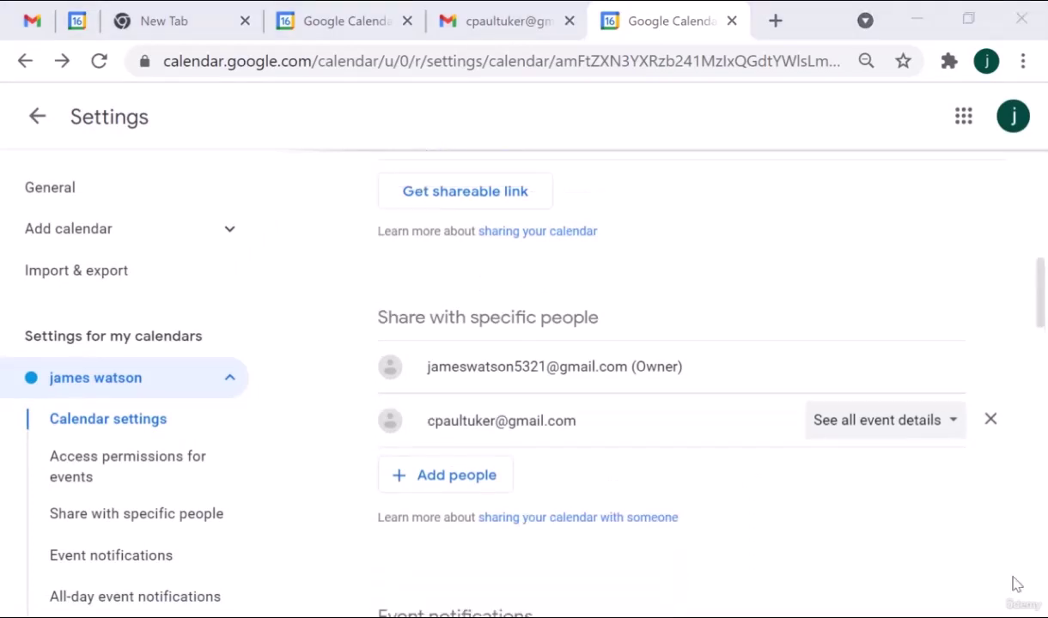
left_click(32, 21)
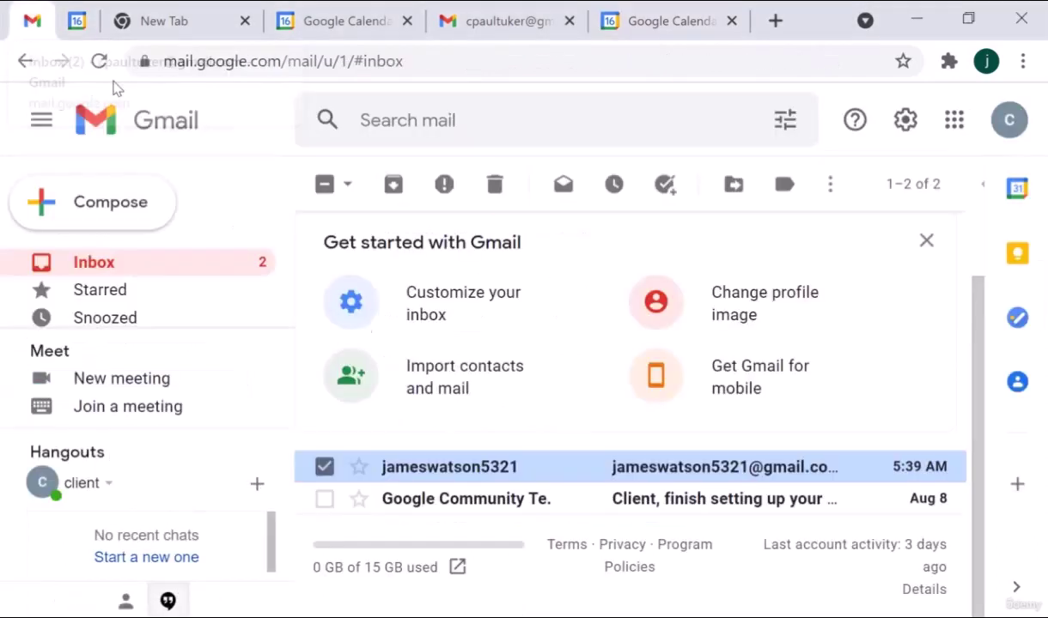
Step: Read the client's 'has shared a calendar with you' notice, then return to Calendar sharing settings
left_click(494, 471)
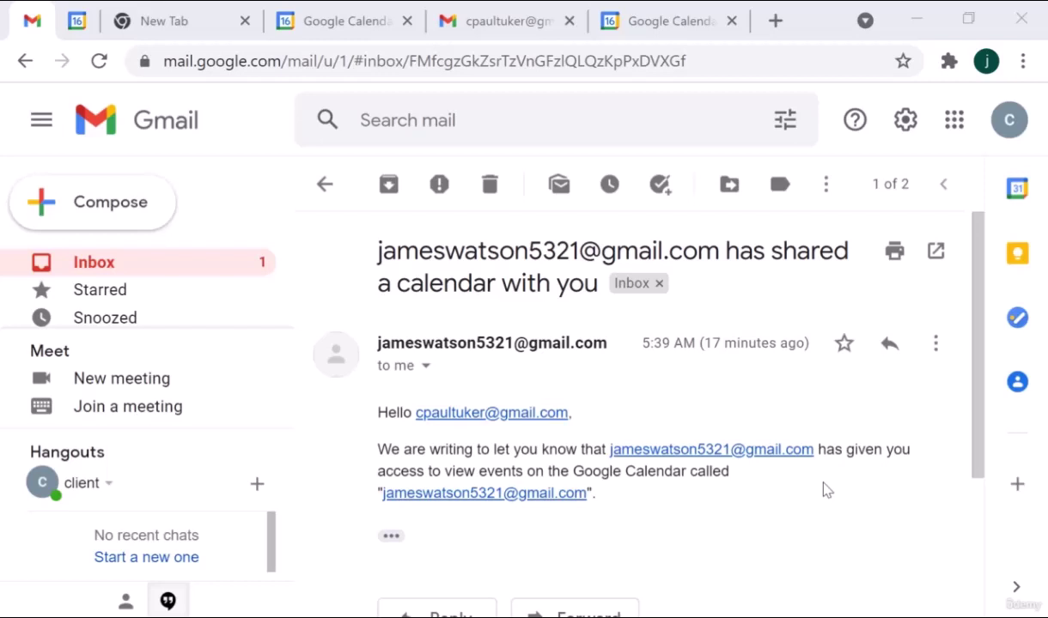
left_click(657, 26)
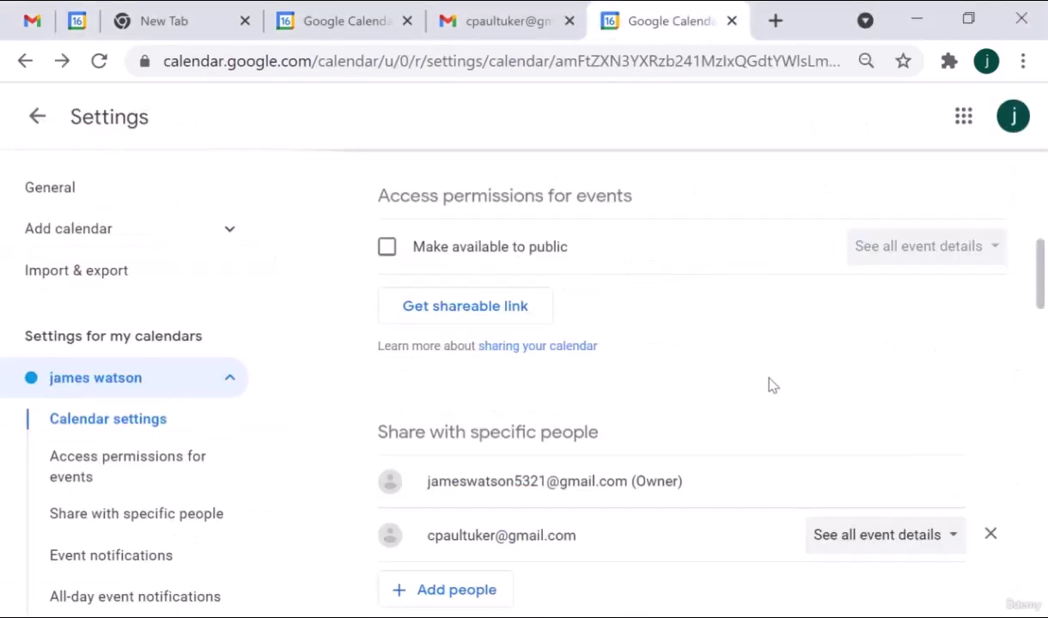
Step: Cancel the 'Make available to public' change and remove the client from Share with specific people
left_click(387, 248)
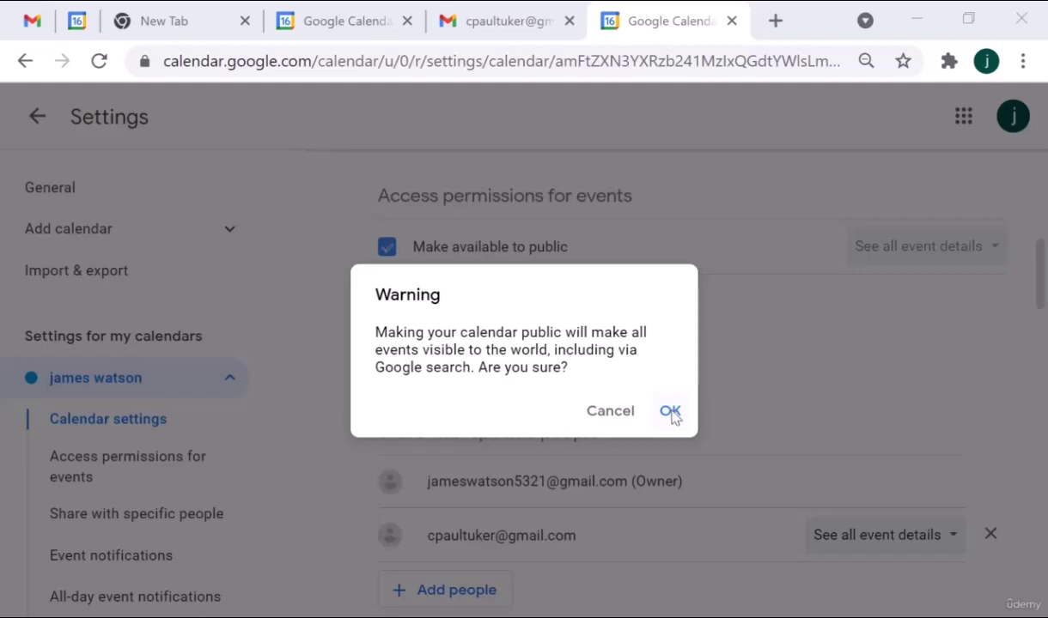
left_click(604, 419)
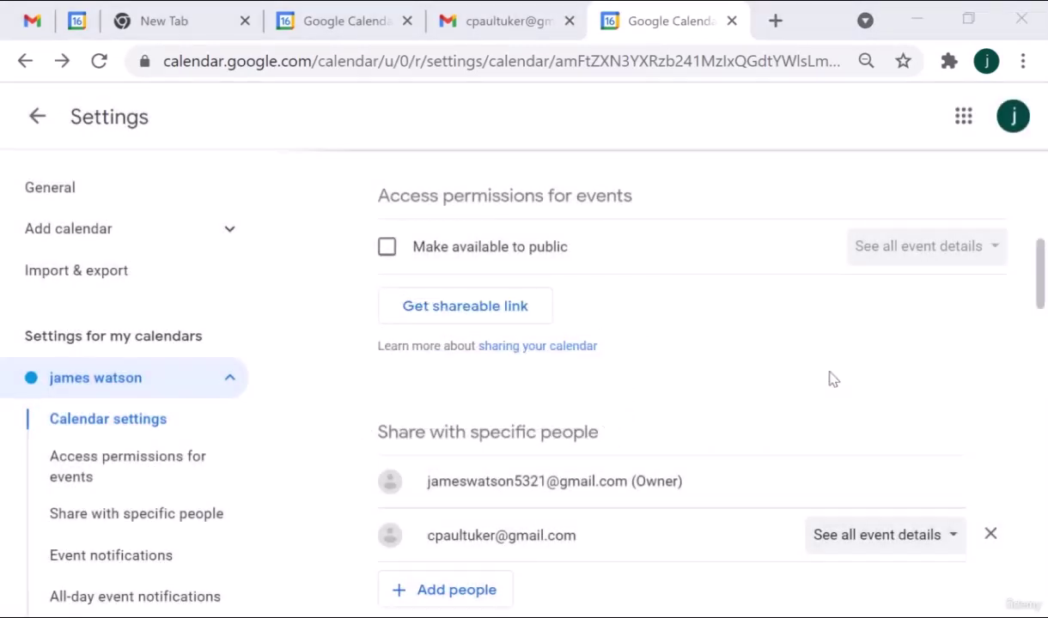
left_click(990, 534)
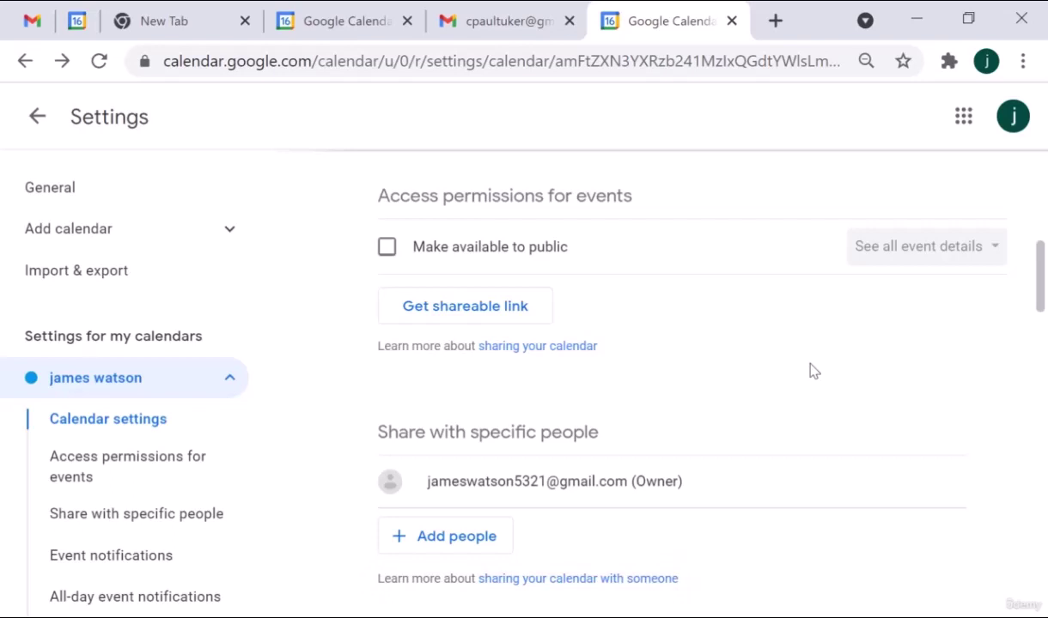
Step: Start subscribing to the client's calendar by pasting their address into the add-calendar field
left_click(116, 230)
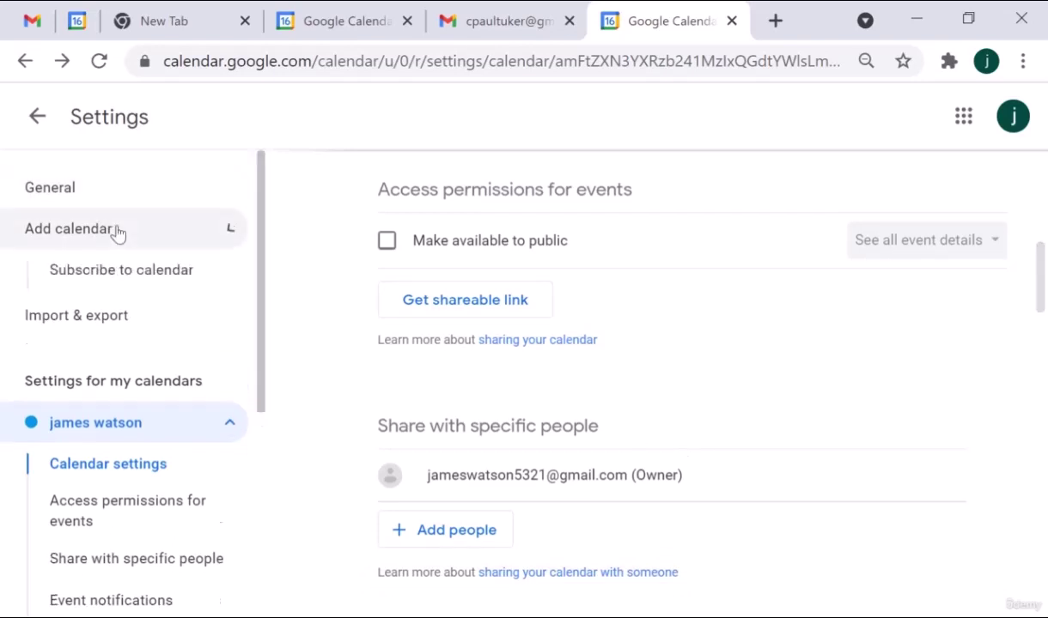
left_click(170, 272)
left_click(512, 241)
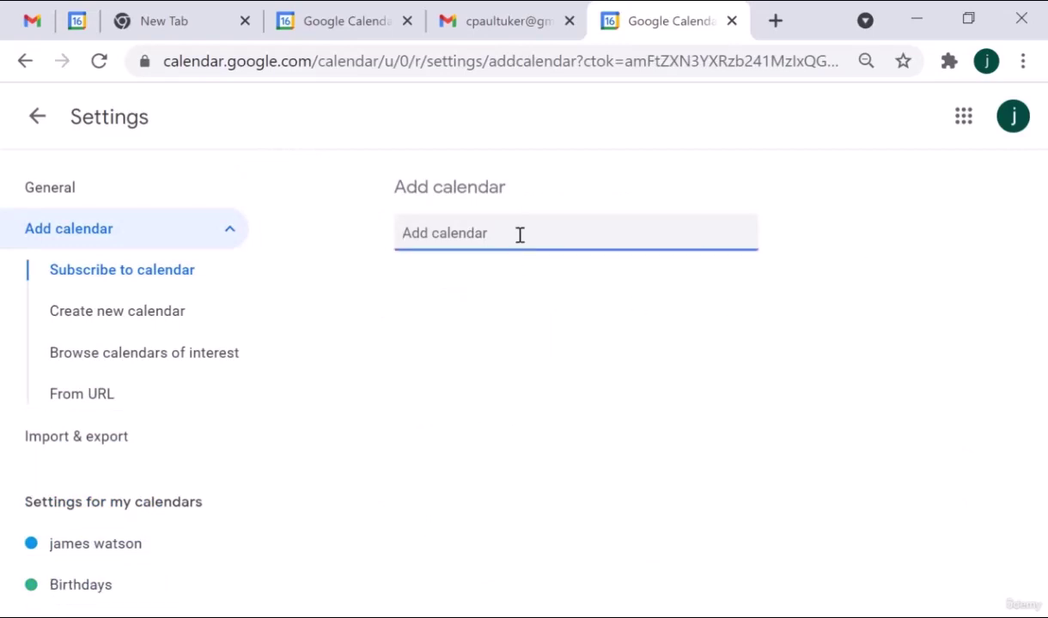
key("ctrl+v")
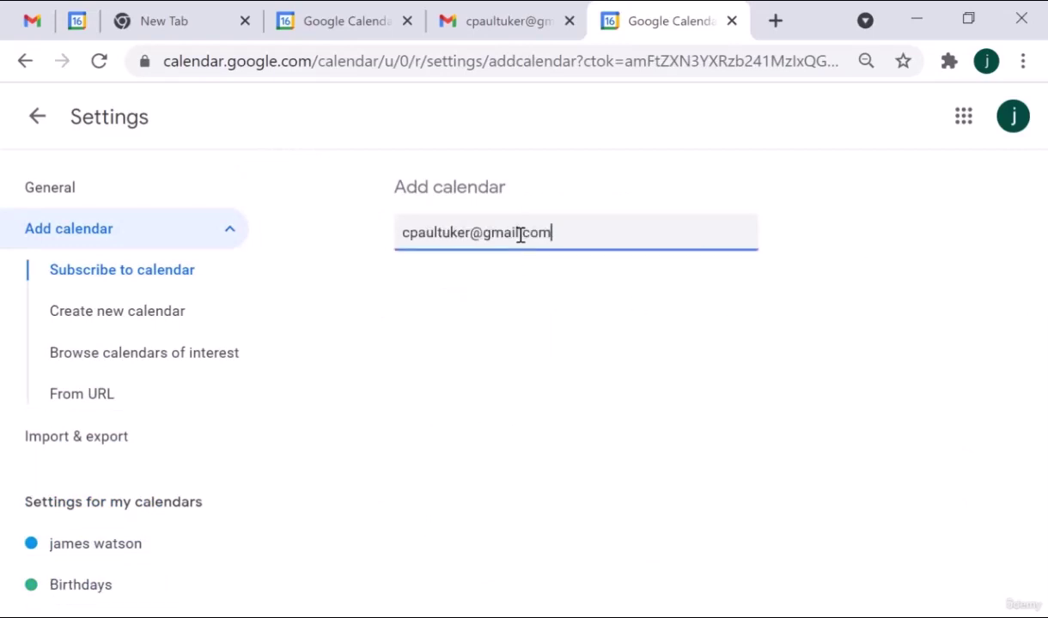
key("ctrl+z")
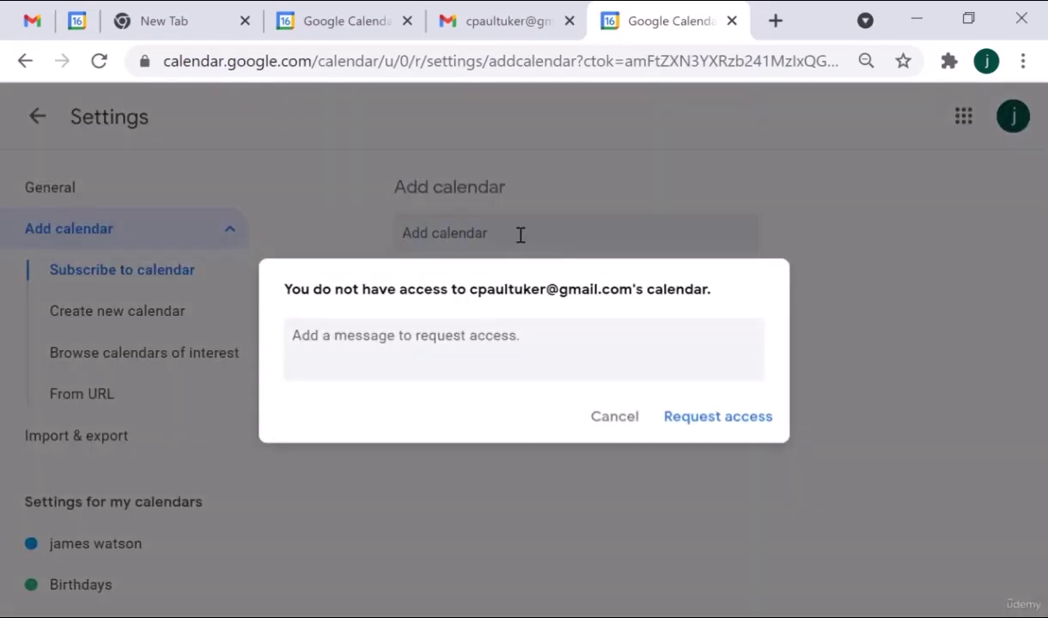
Step: Paste the explanatory message into the request box and send the access request
left_click(475, 338)
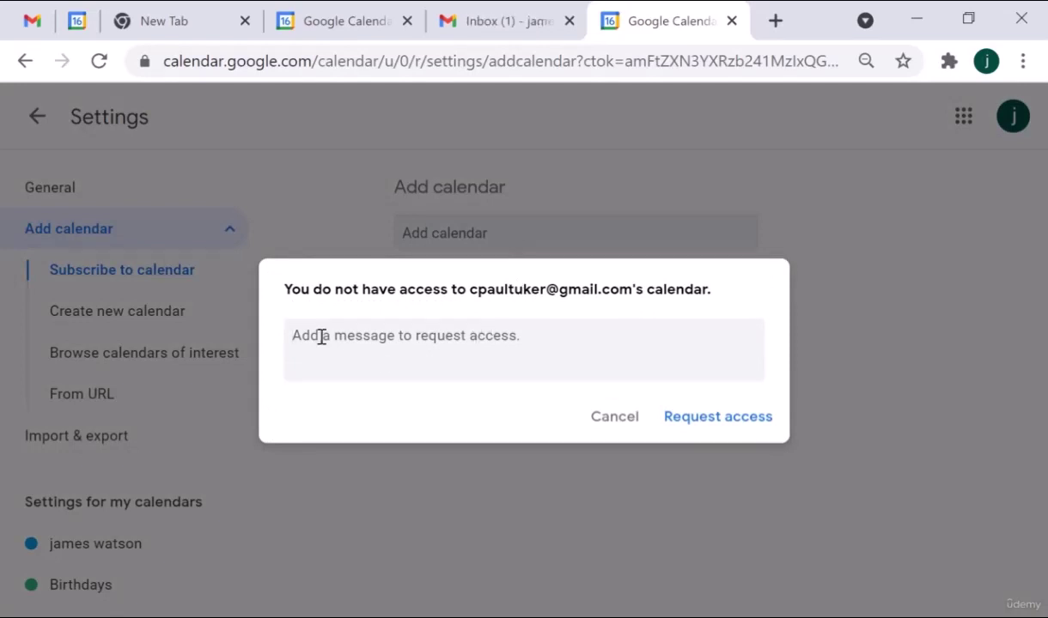
type("Hi Paul  Please share access to your Google Calendar .  Click Accept This Request .  And select \"Make changes and manage sharing\"  This option allows me to access and edit your calendar.  I will send you a message when I have access to your calendar.  Thanks")
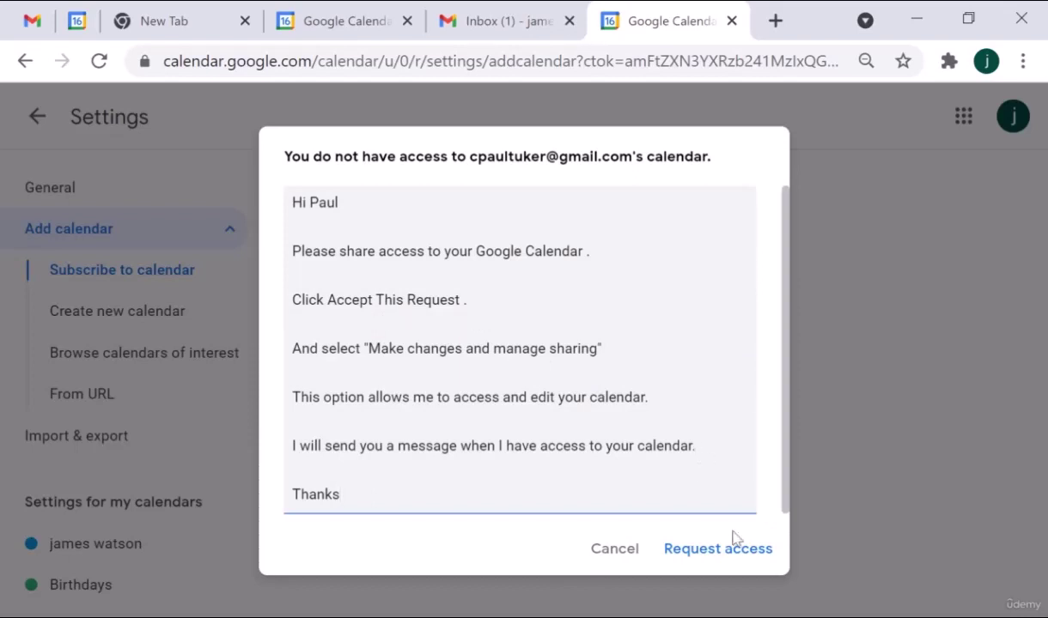
left_click(726, 554)
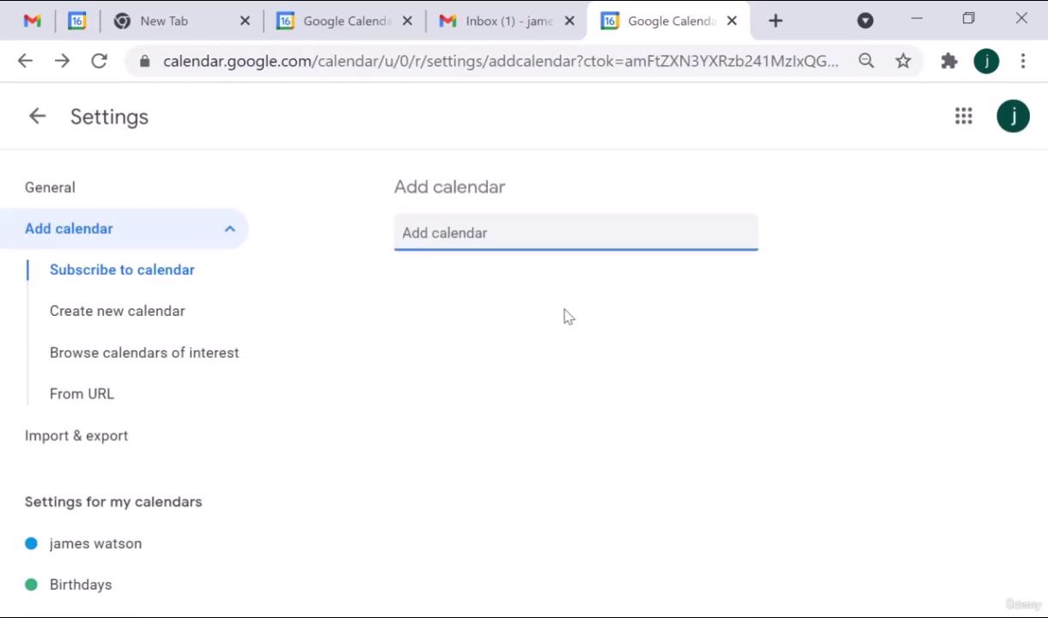
left_click(32, 22)
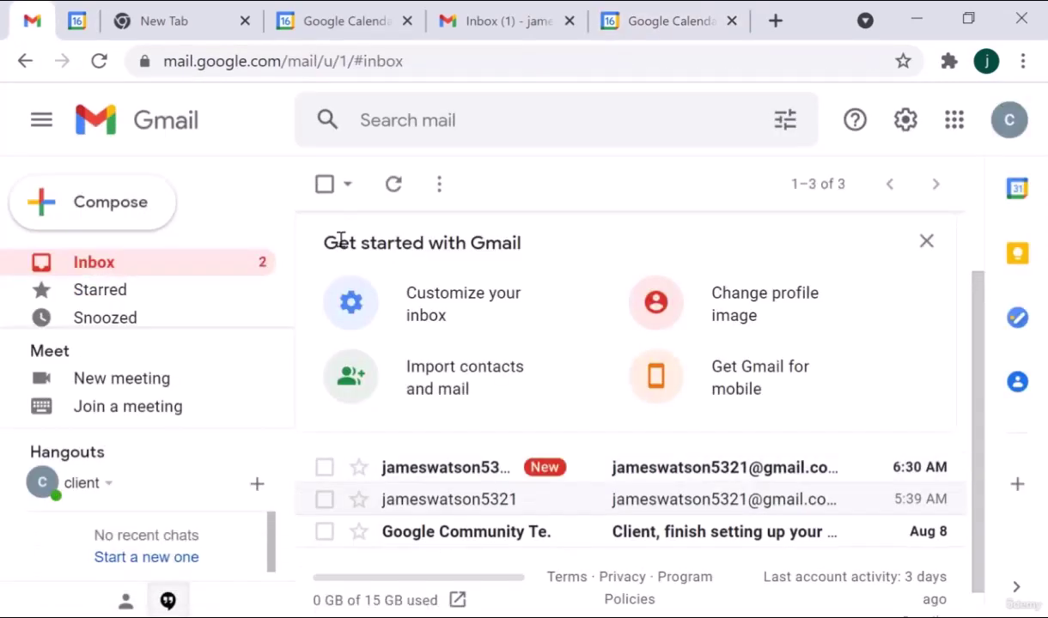
Step: Open the 'would like to view your calendar' email and follow its link to the client's sharing form
left_click(464, 468)
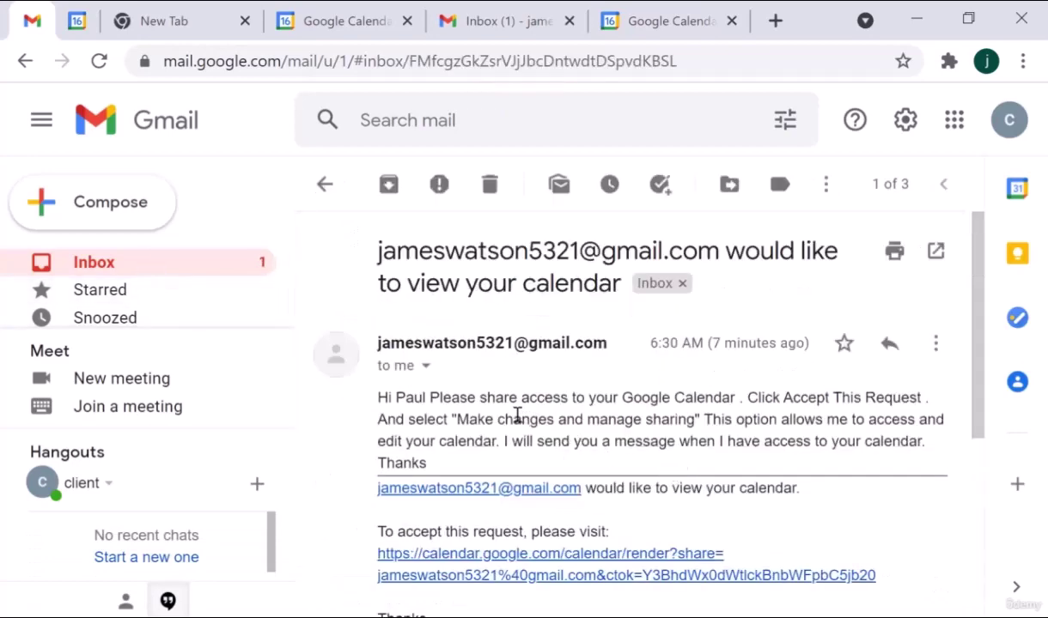
scroll(515, 417, "down", 1)
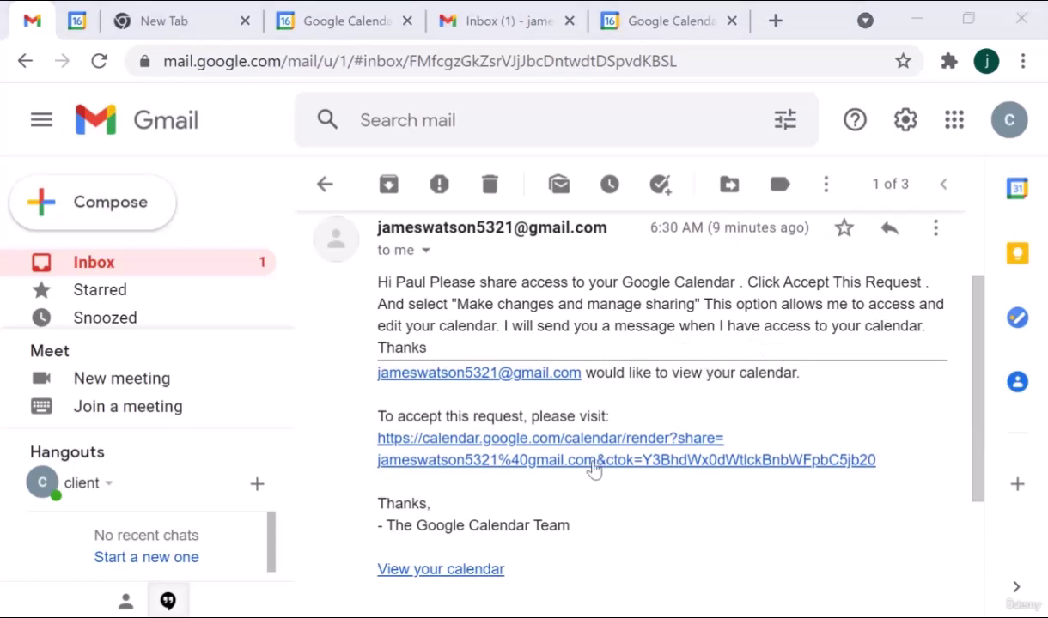
left_click(593, 469)
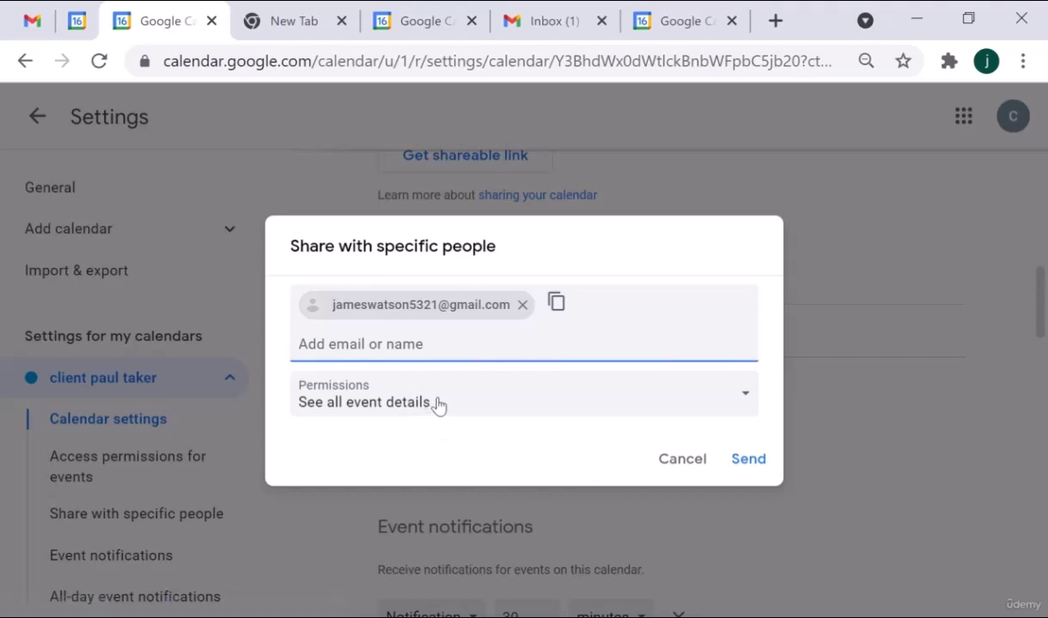
Step: Grant the owner's address 'Make changes and manage sharing' permission and send the invitation
left_click(475, 408)
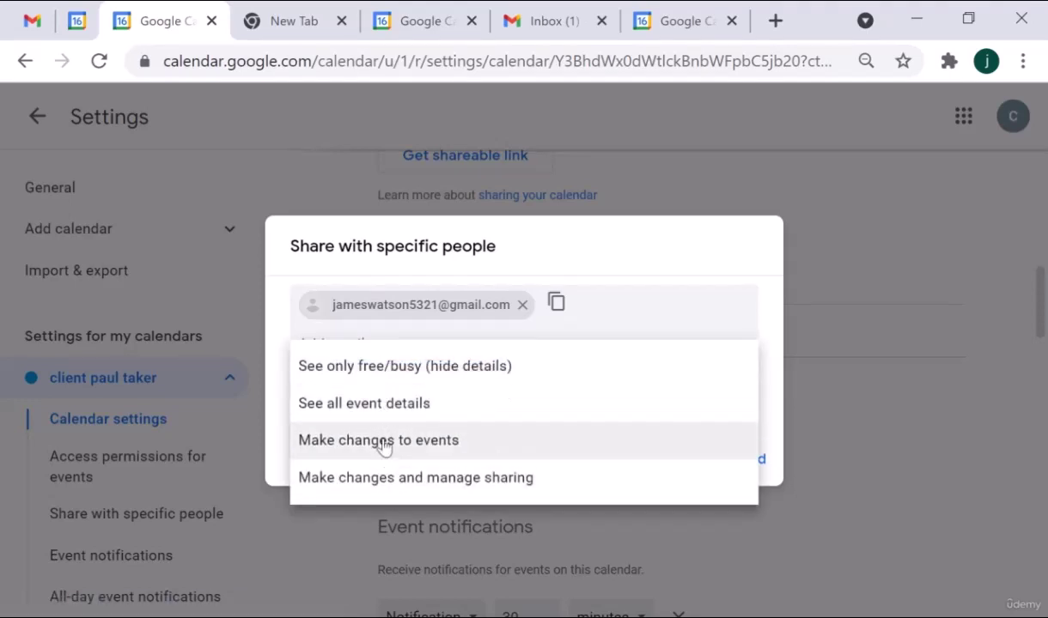
left_click(524, 488)
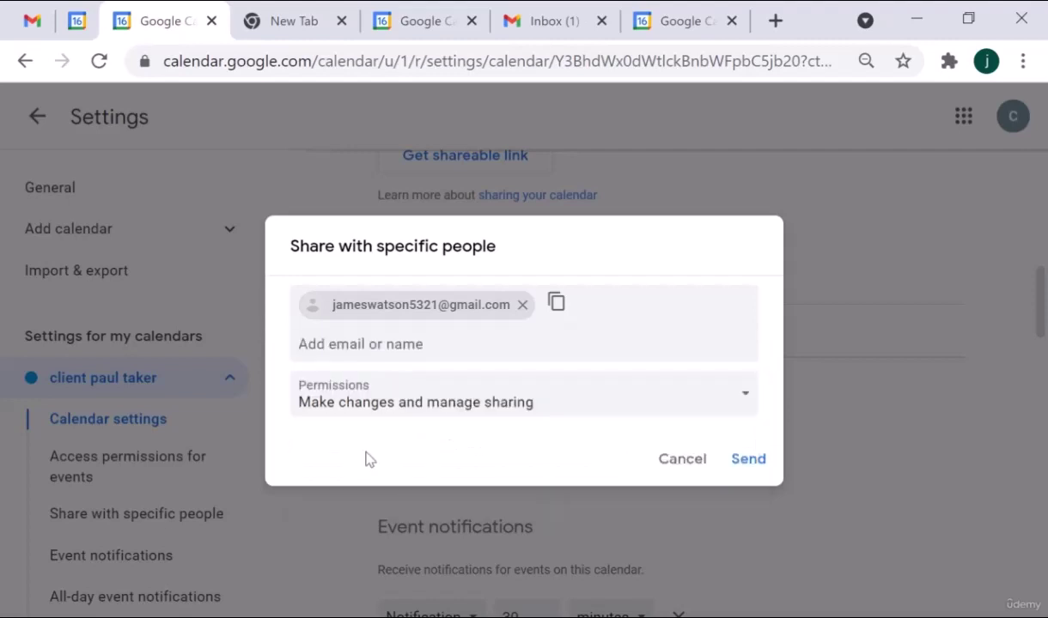
left_click(759, 465)
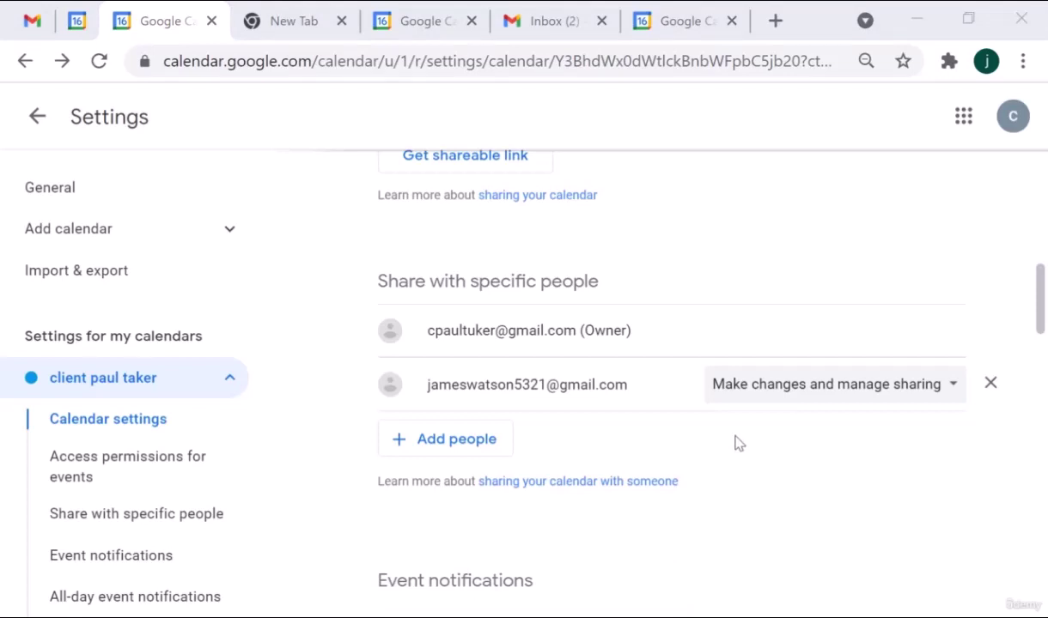
Step: Open the client's email confirming calendar management access and read the paragraph about adding the calendar
left_click(543, 25)
scroll(477, 426, "down", 1)
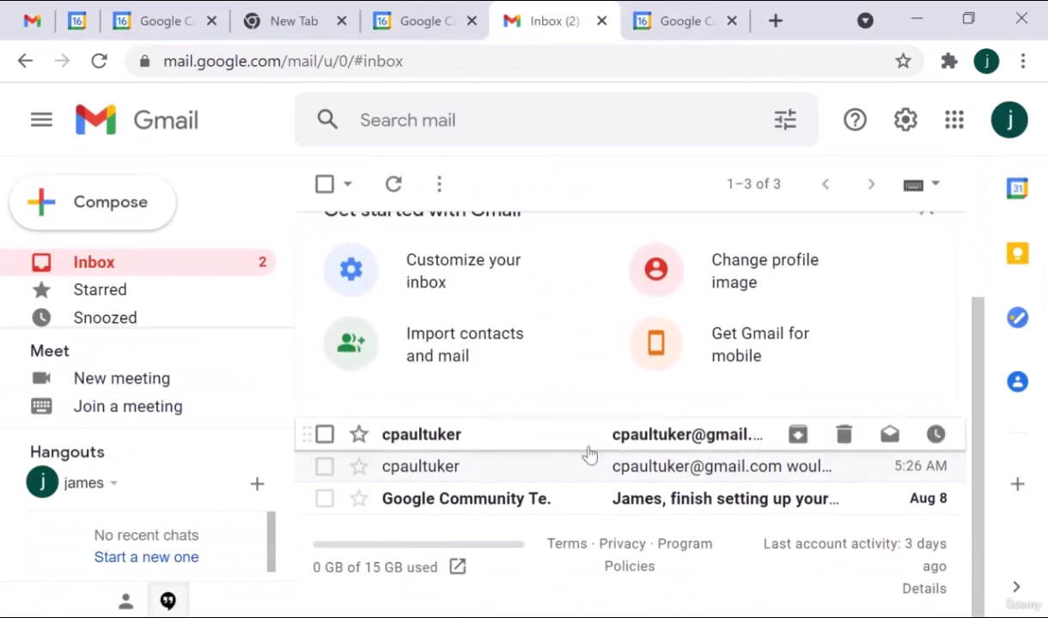
left_click(577, 435)
scroll(593, 434, "down", 2)
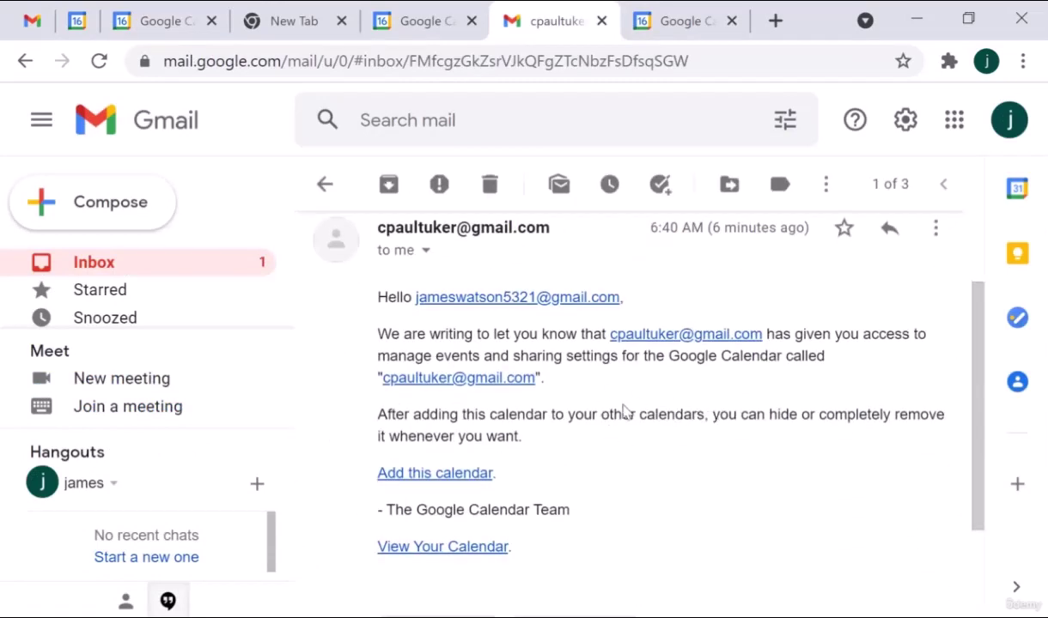
double_click(649, 414)
triple_click(648, 414)
left_click(670, 445)
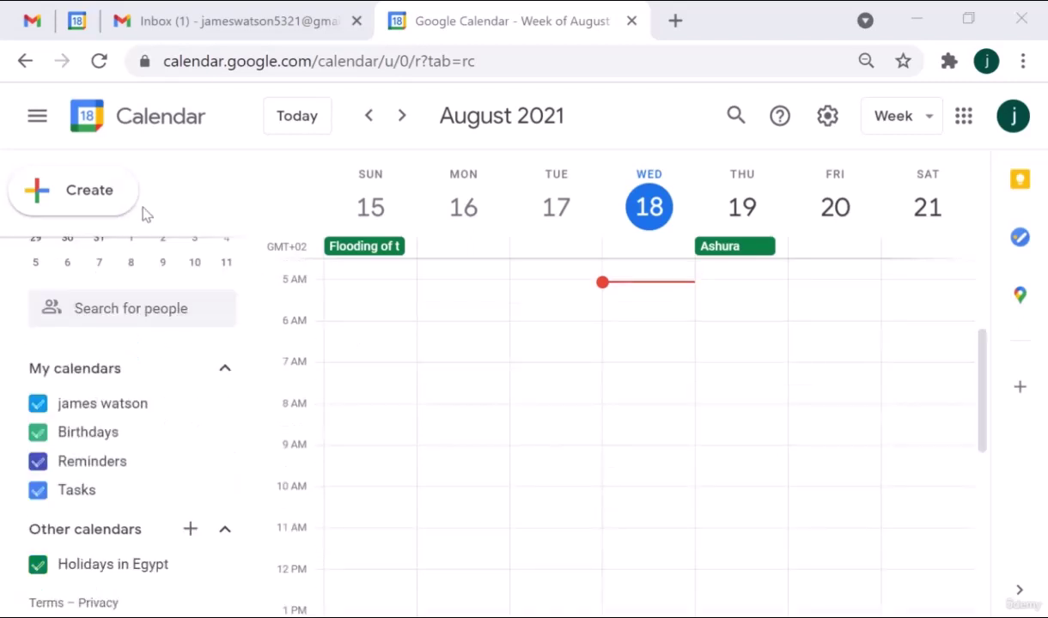
Step: Discard the first untitled draft and start an event in Monday's 7:30am slot instead
left_click(96, 196)
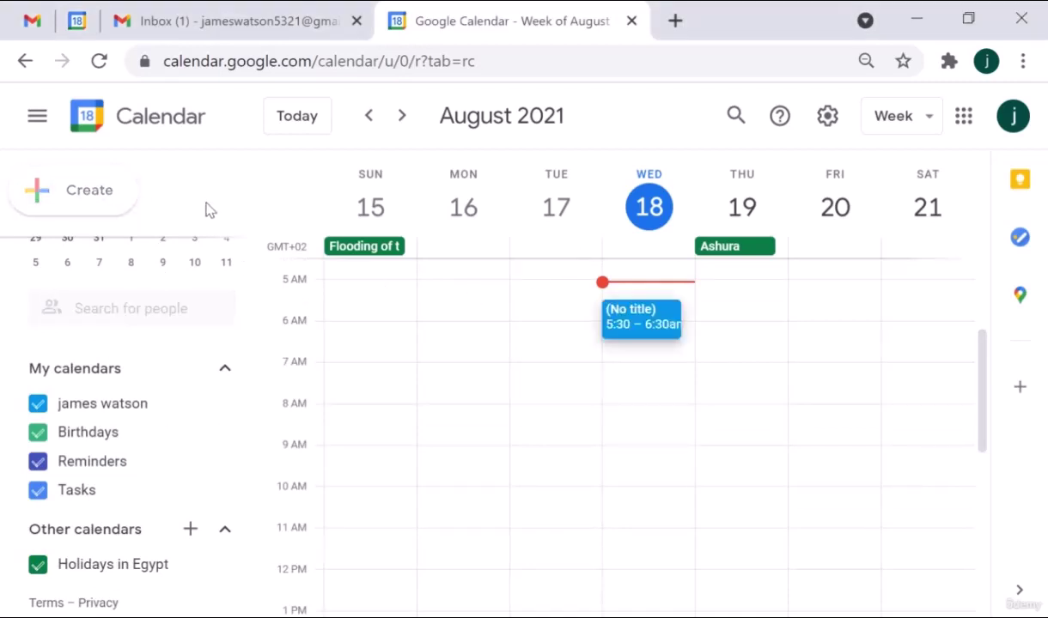
left_click(809, 516)
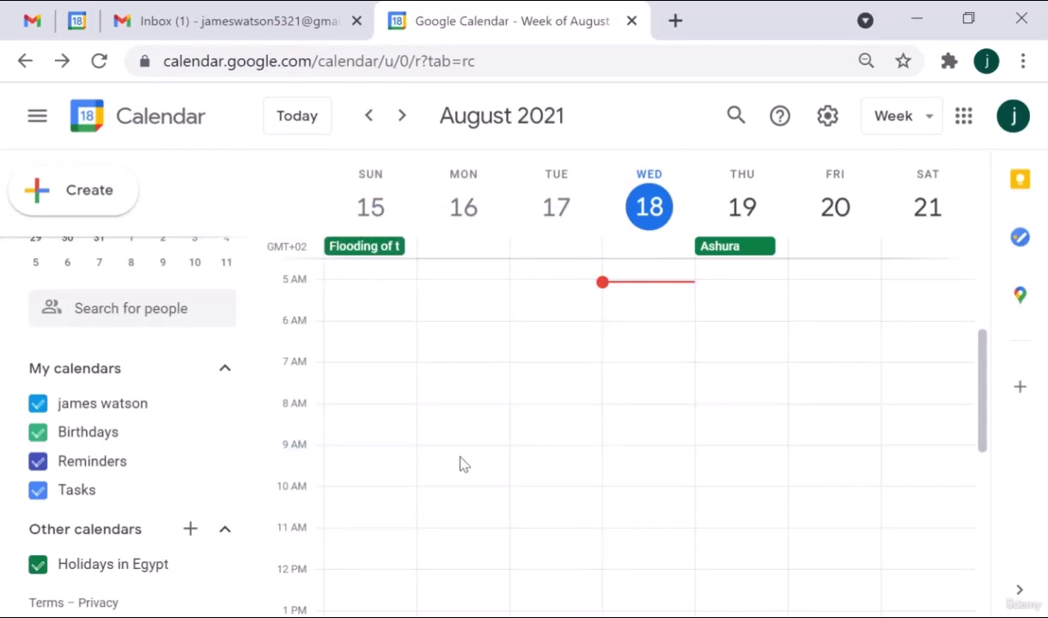
left_click(477, 395)
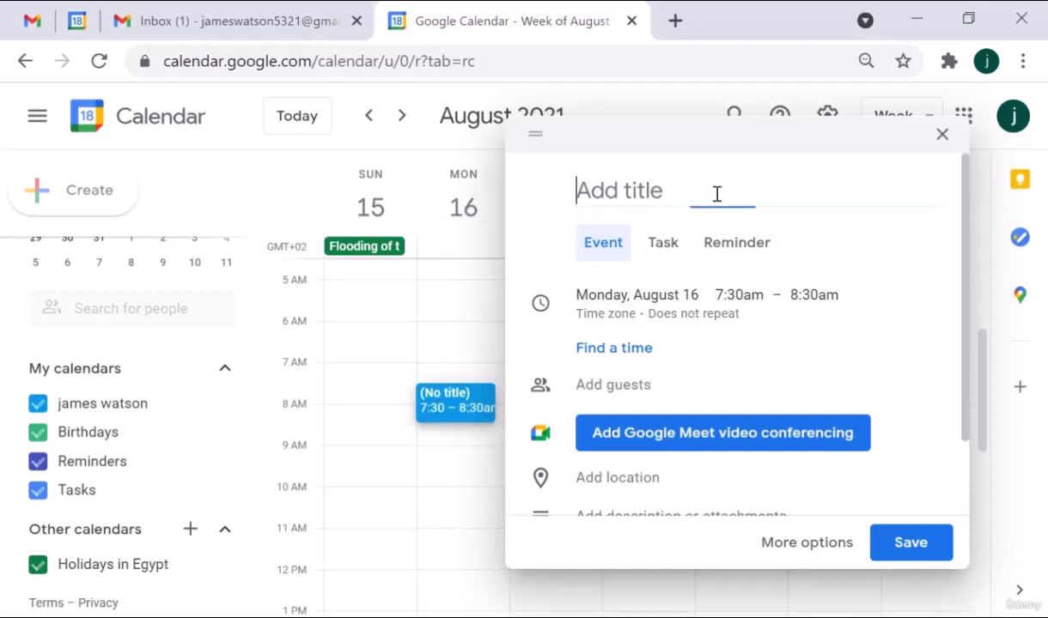
Step: Title the event 'meeting' and move it to Wednesday, August 18
type("meeting")
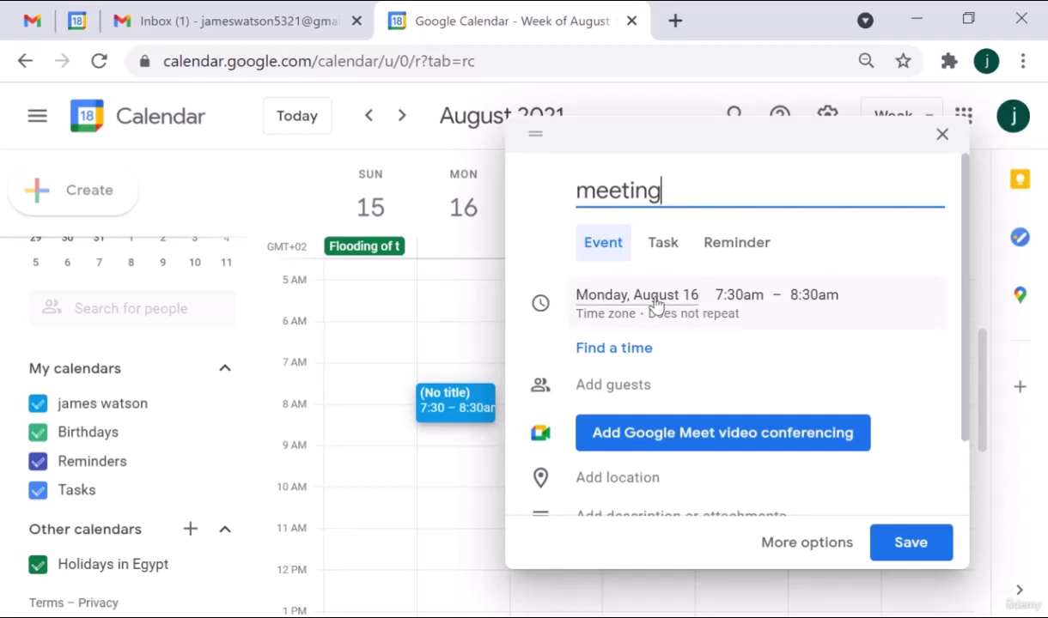
left_click(714, 305)
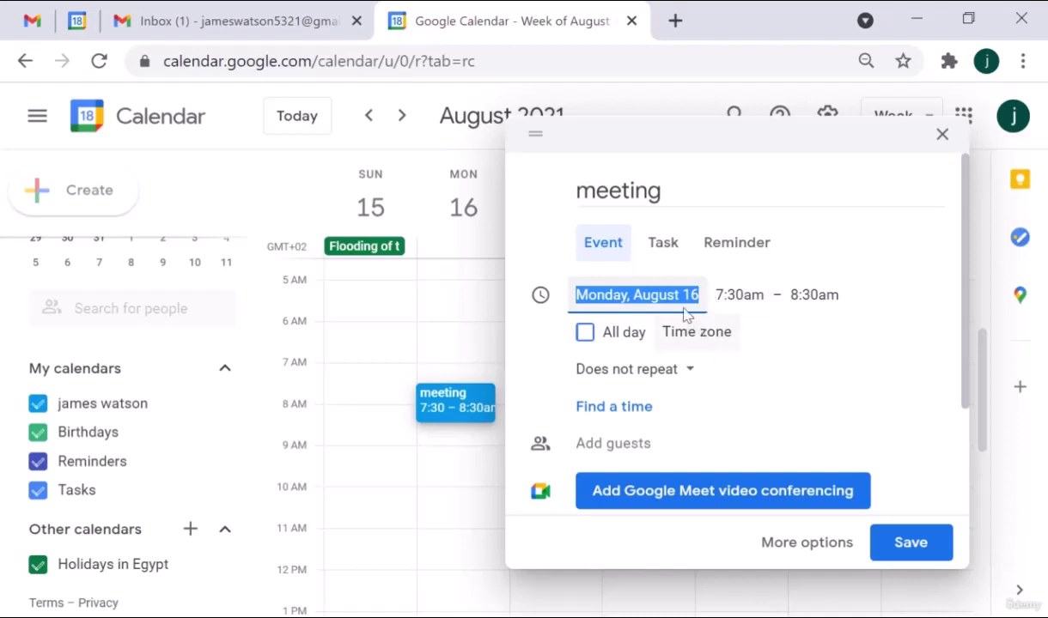
left_click(658, 297)
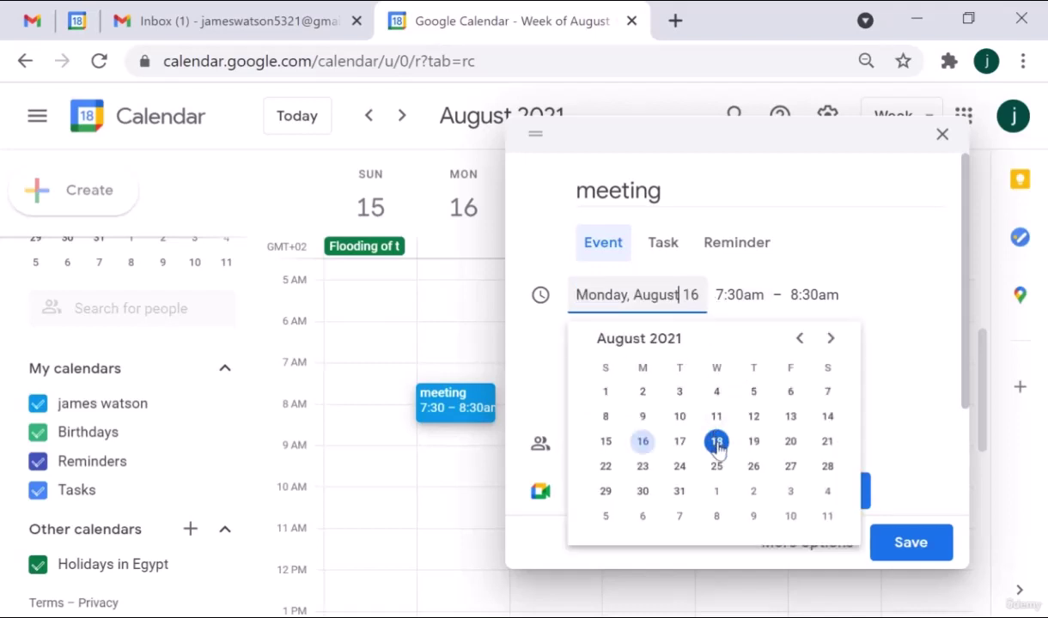
left_click(716, 442)
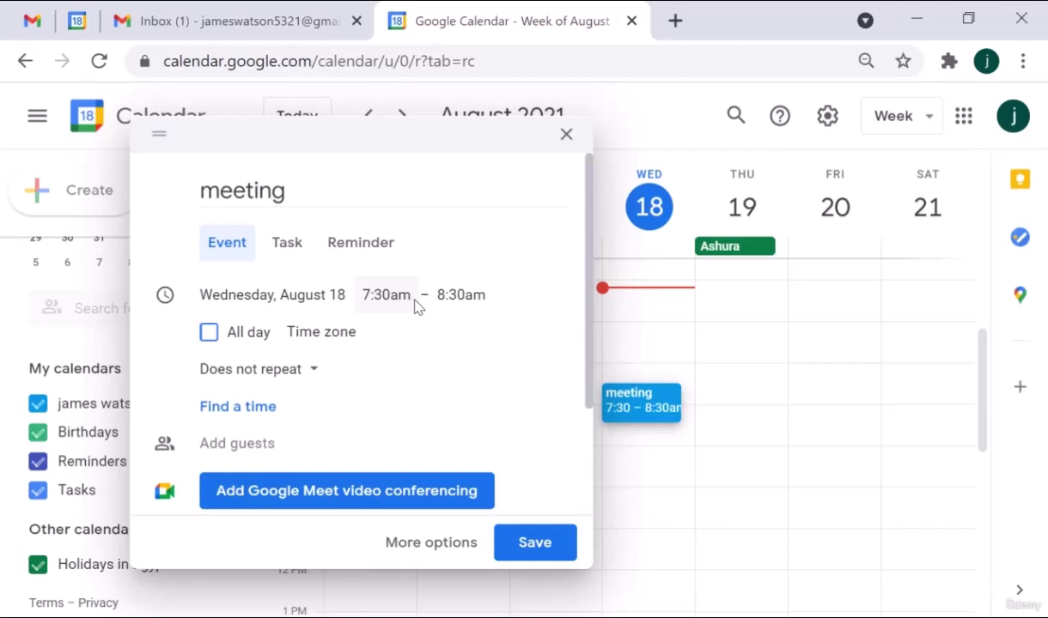
Step: Set the event time to 8:15am–9:12am
left_click(386, 296)
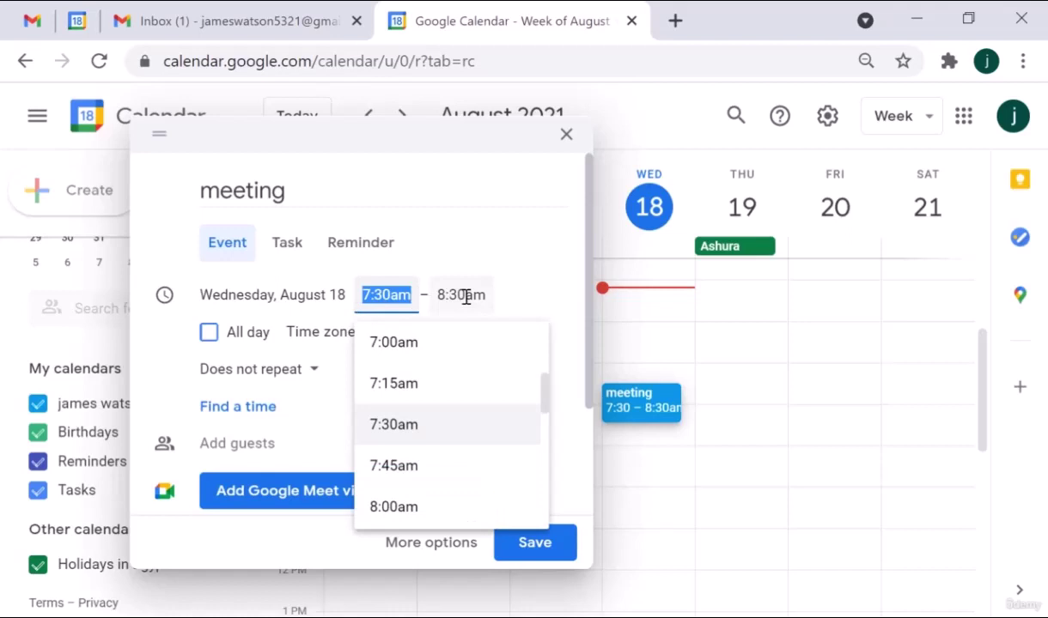
left_click(466, 297)
left_click(466, 295)
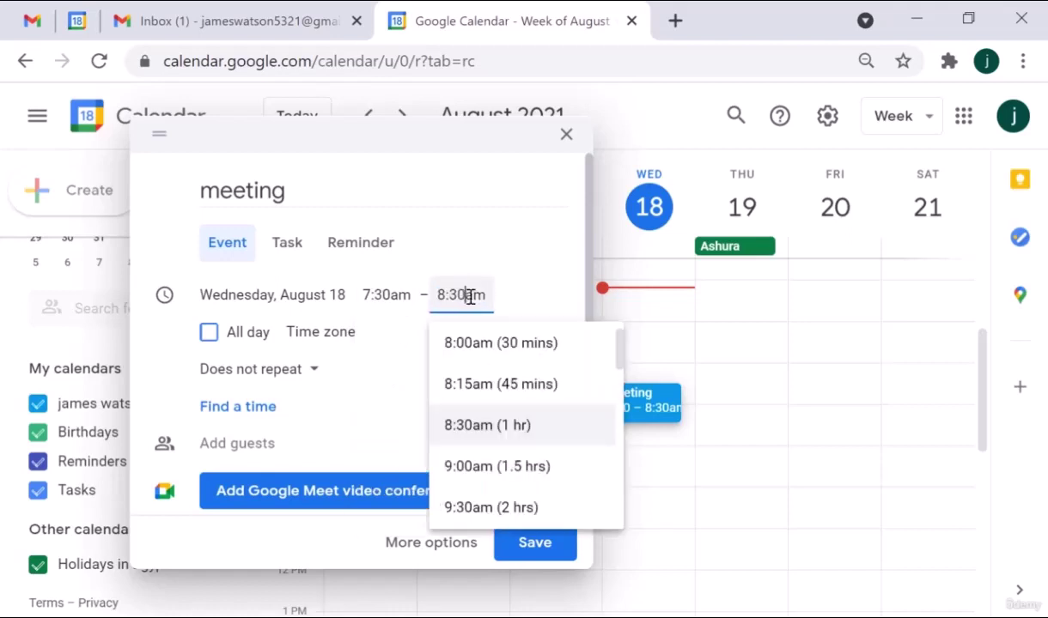
left_click(386, 296)
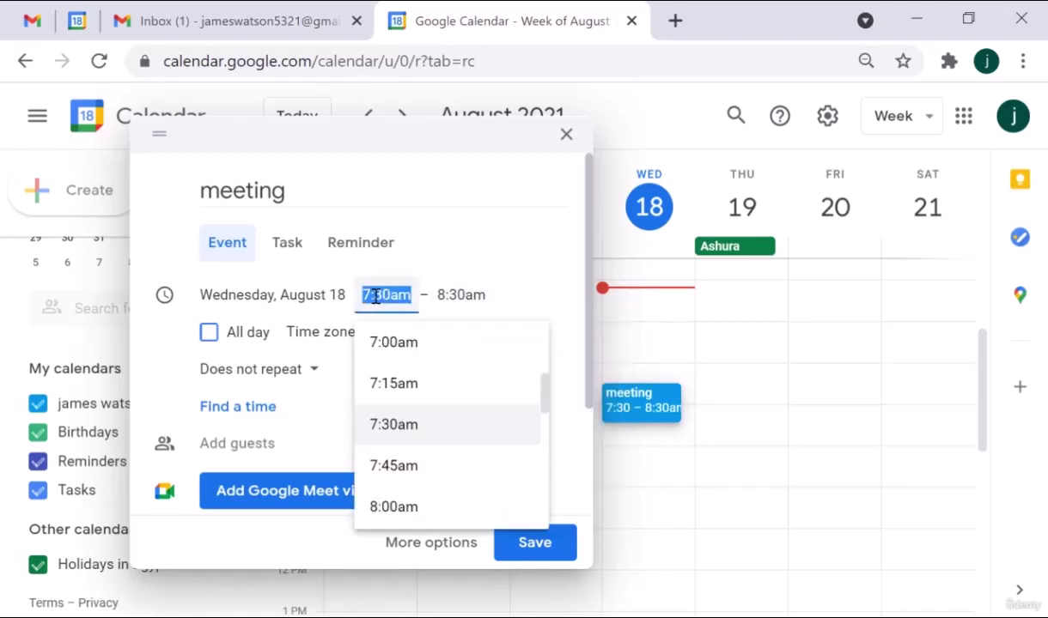
scroll(418, 451, "down", 2)
left_click(410, 433)
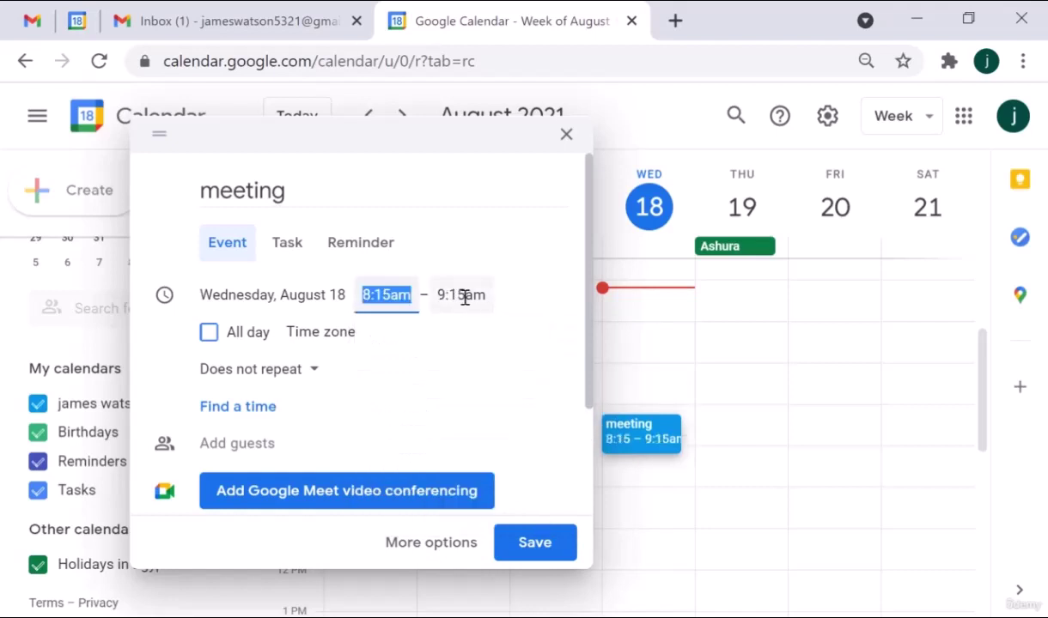
left_click(464, 296)
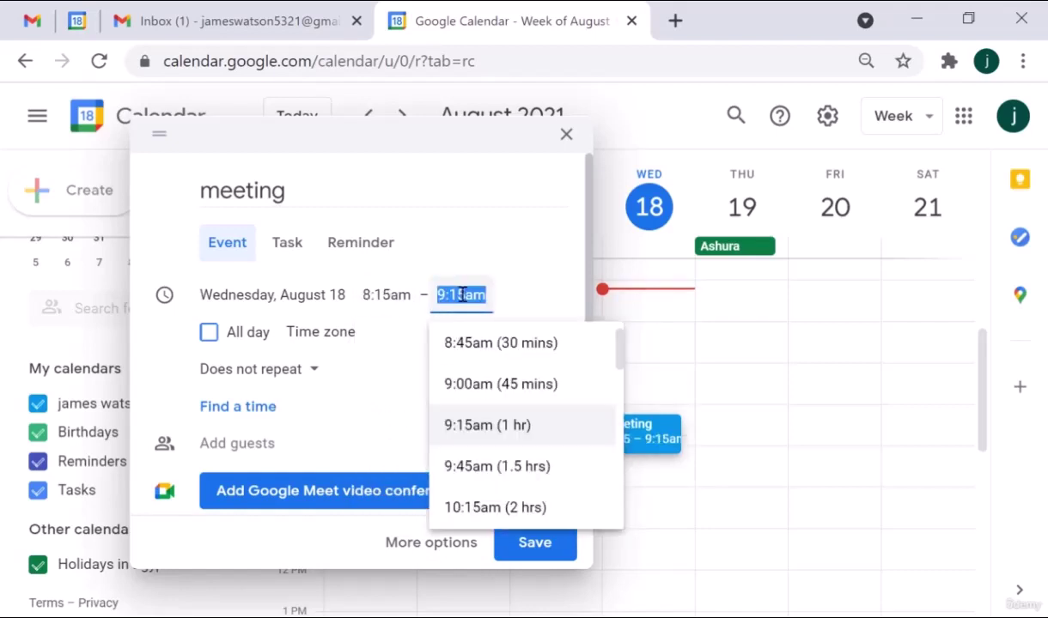
left_click(468, 297)
key("Delete")
type("2")
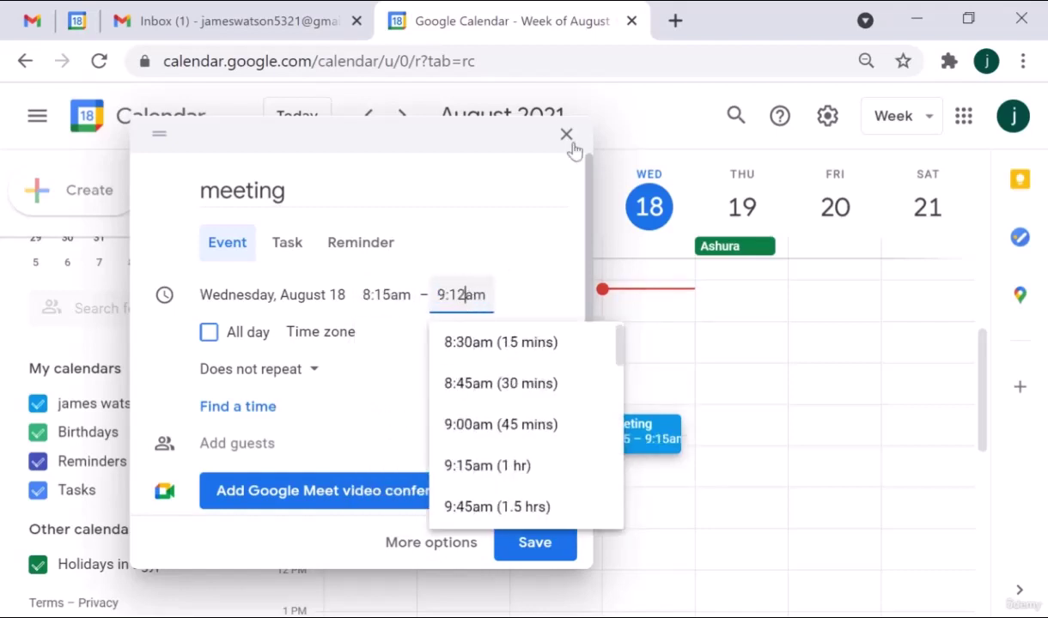
left_click(529, 285)
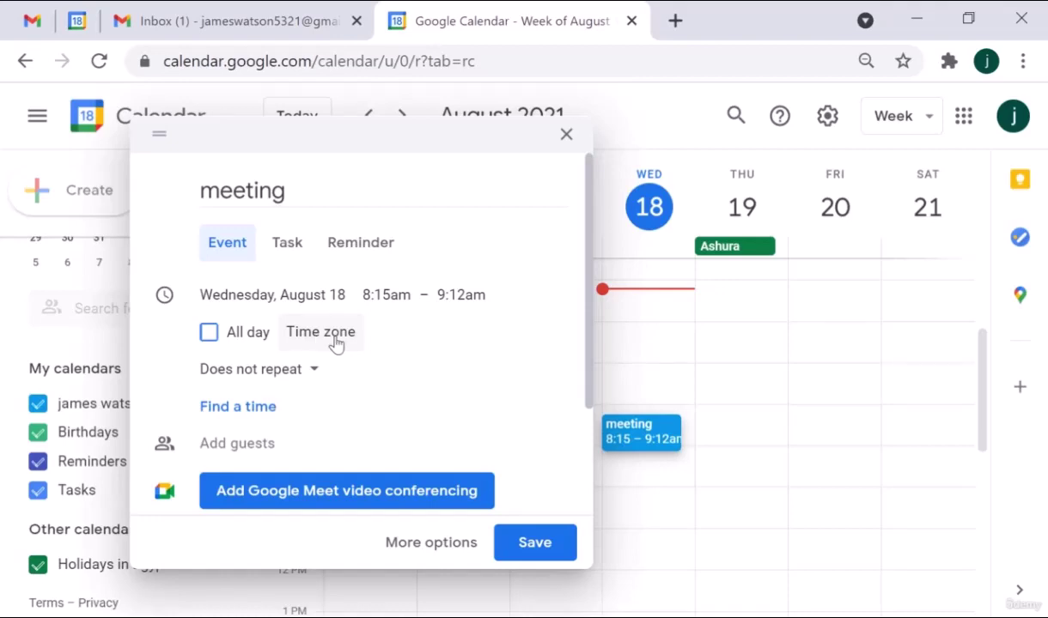
Step: Try setting the start time zone to Amman, then discard the change
left_click(333, 340)
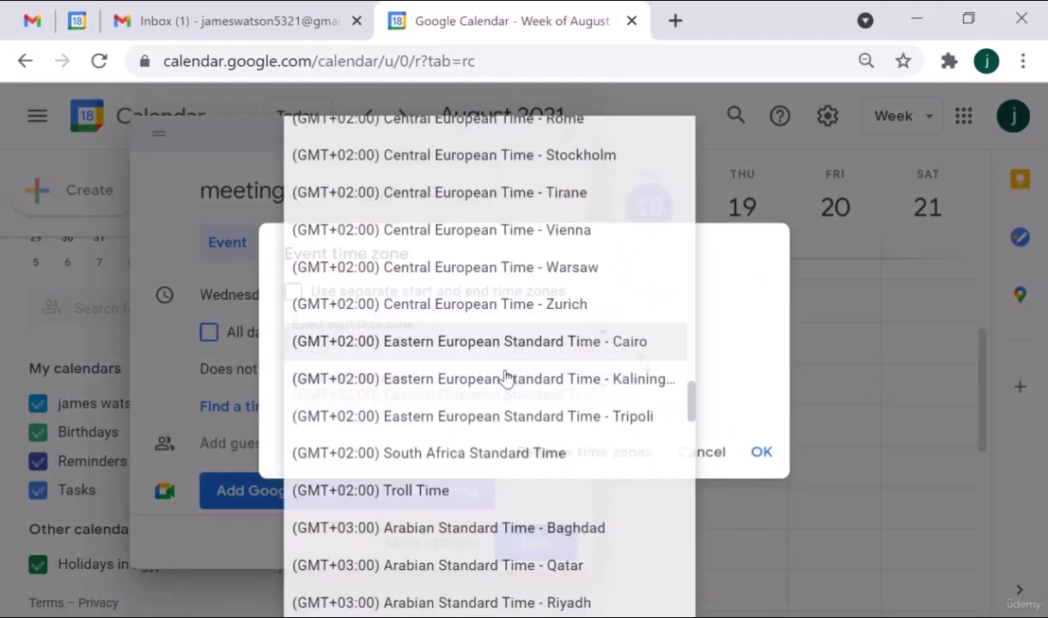
left_click(438, 341)
scroll(472, 468, "down", 3)
left_click(509, 445)
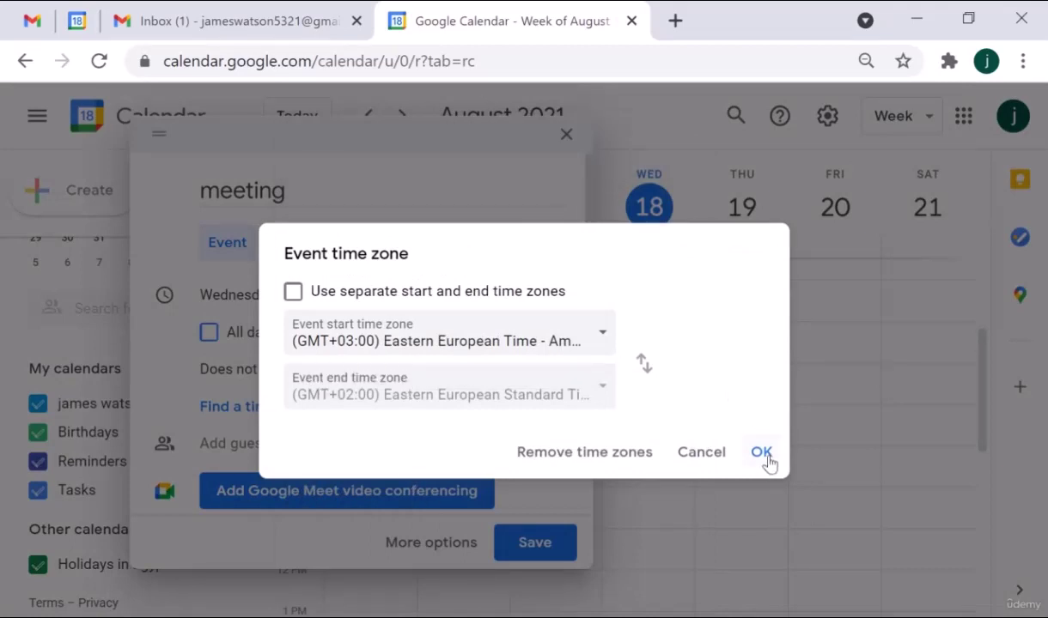
left_click(702, 452)
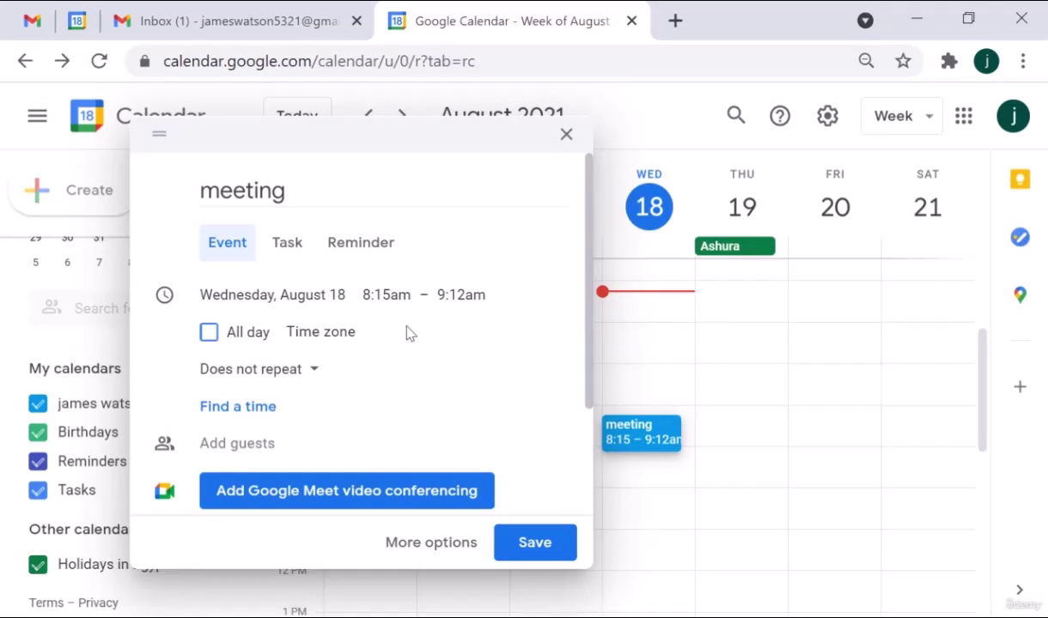
Step: Make the meeting an all-day event ending Tuesday, August 31, 2021
left_click(207, 337)
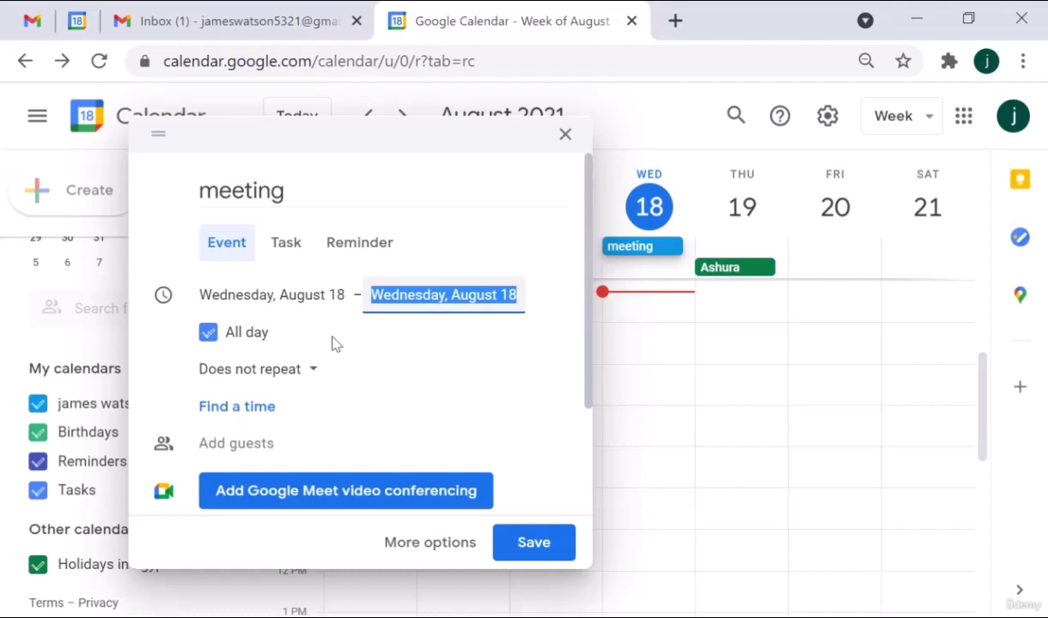
left_click(461, 295)
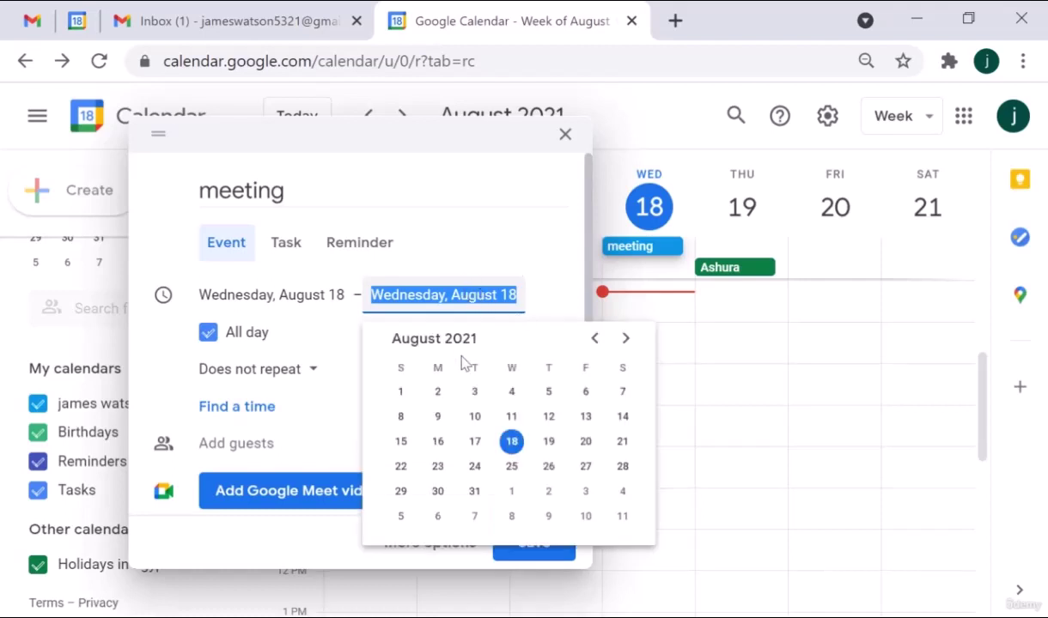
left_click(474, 493)
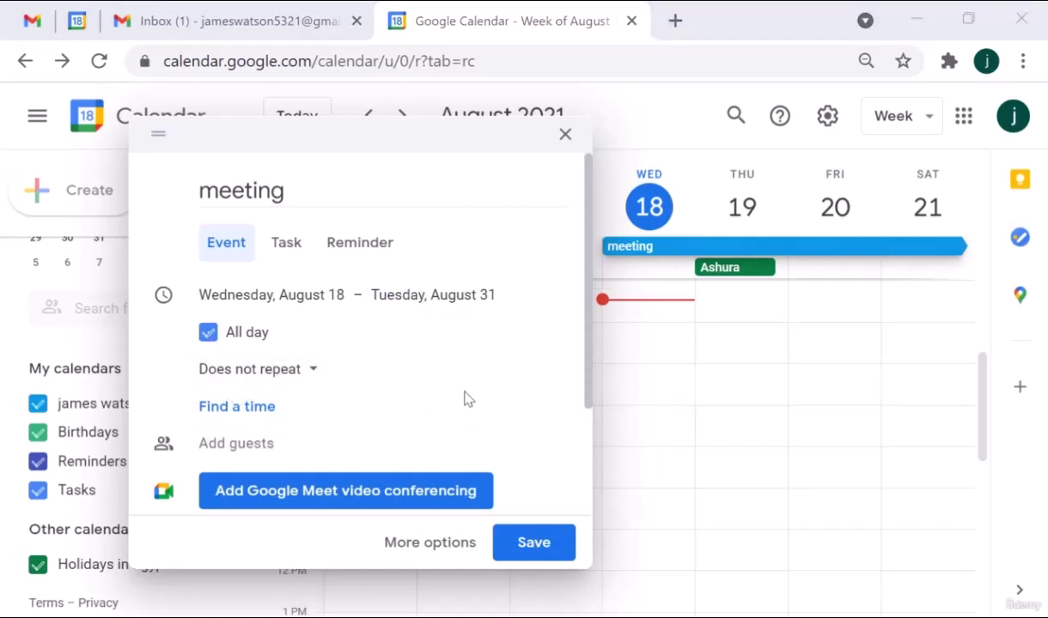
left_click(310, 370)
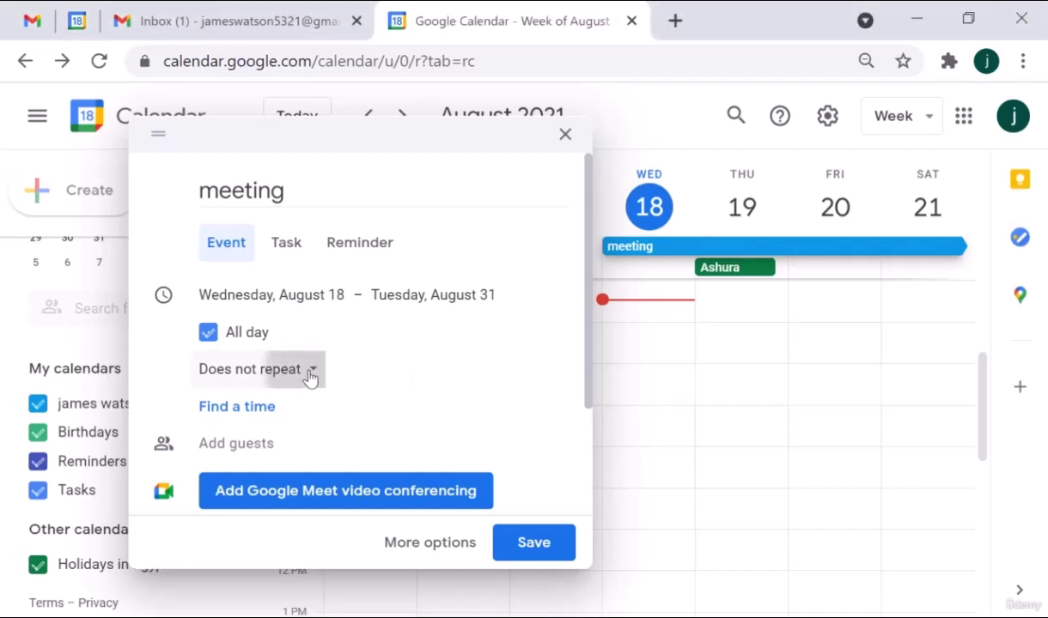
left_click(271, 571)
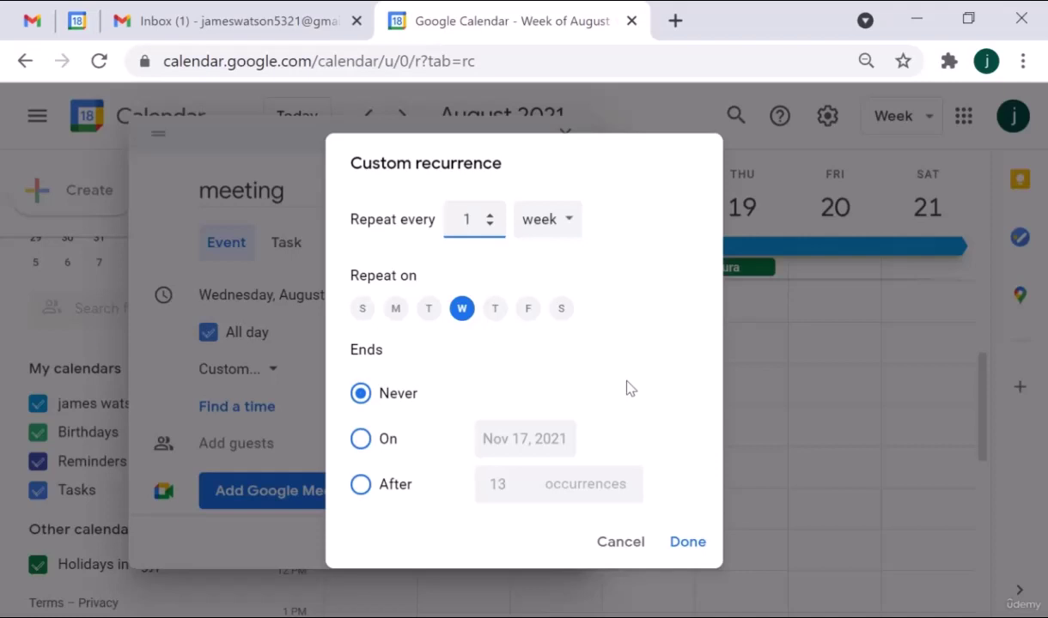
double_click(402, 391)
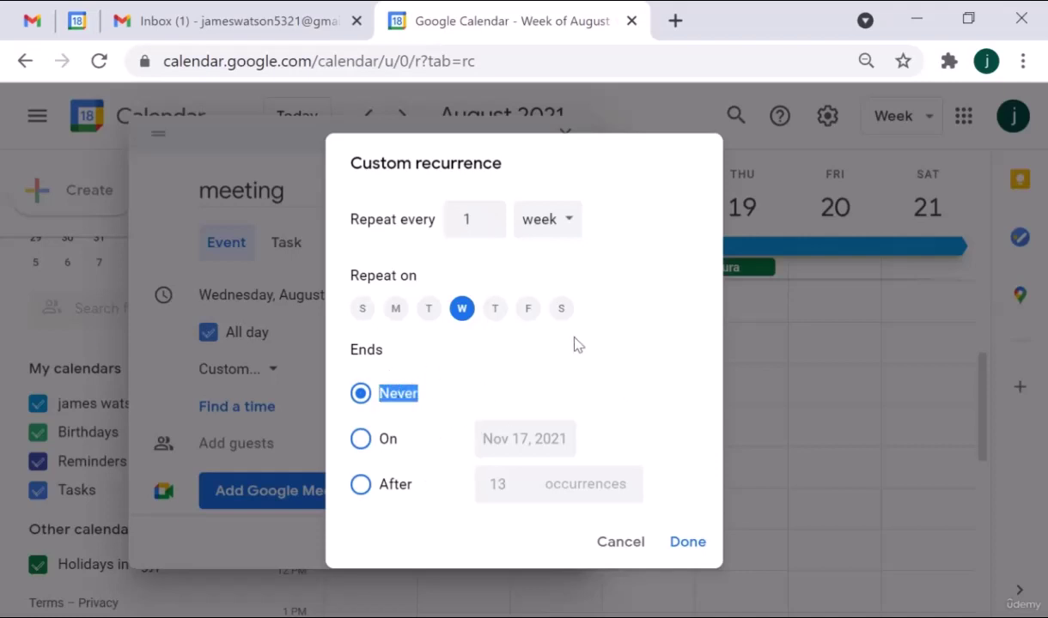
left_click(396, 311)
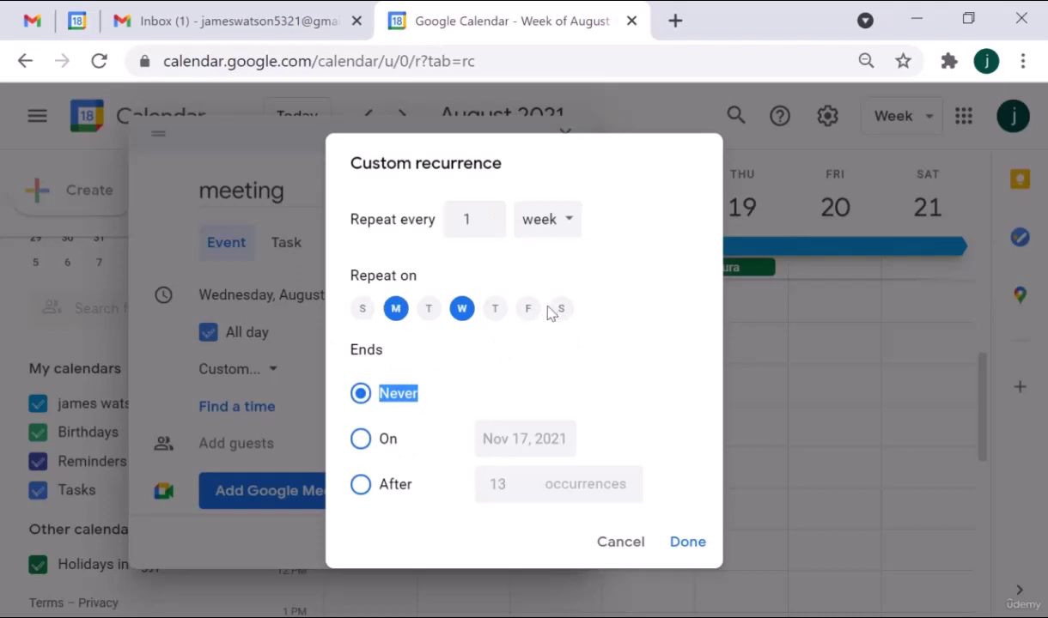
left_click(527, 310)
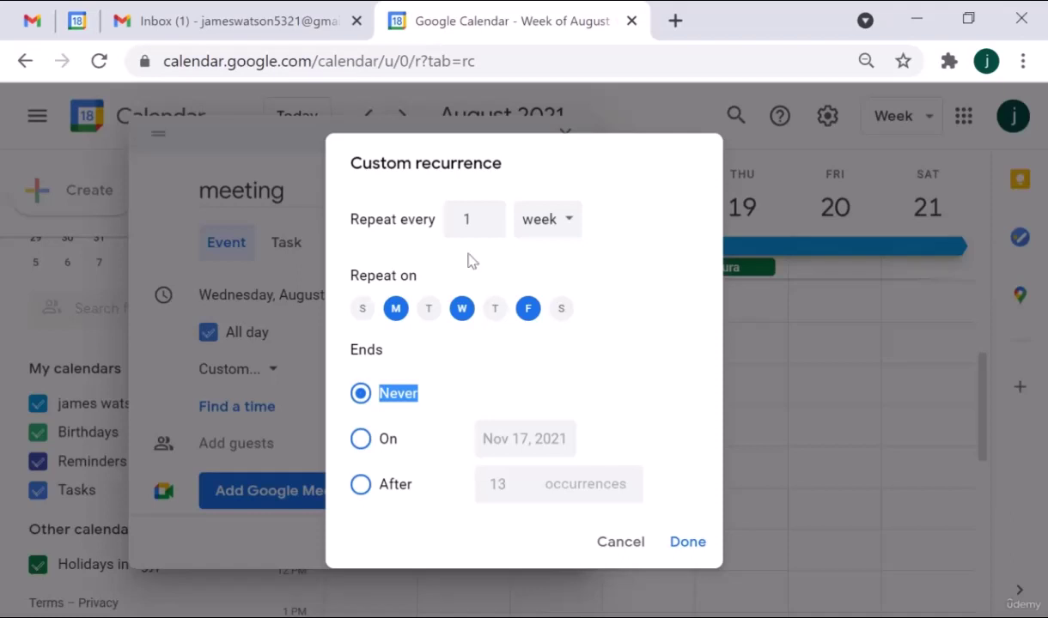
left_click(362, 438)
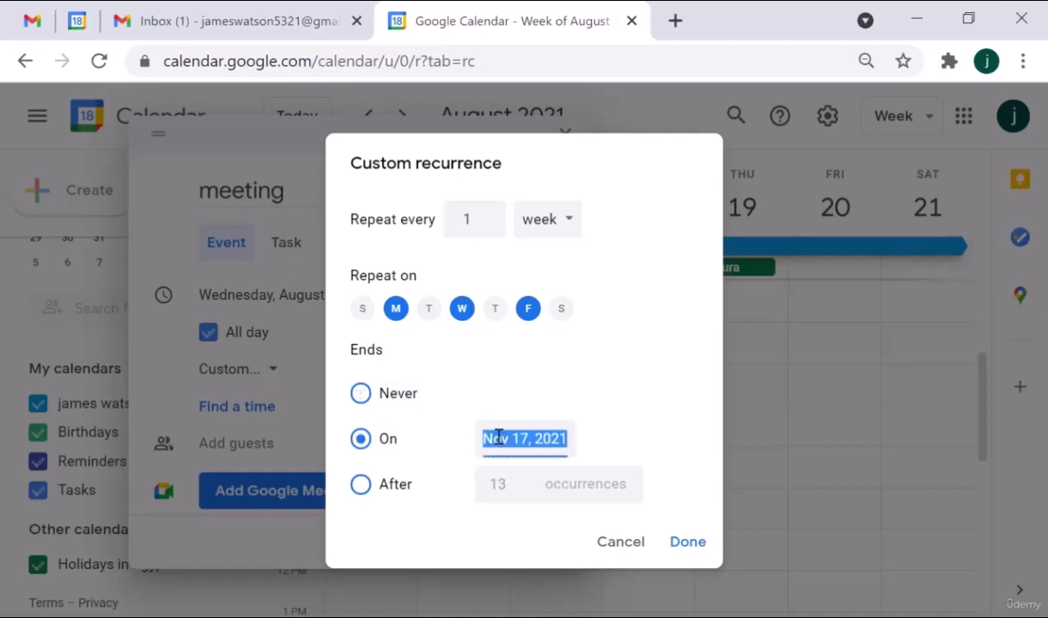
left_click(502, 436)
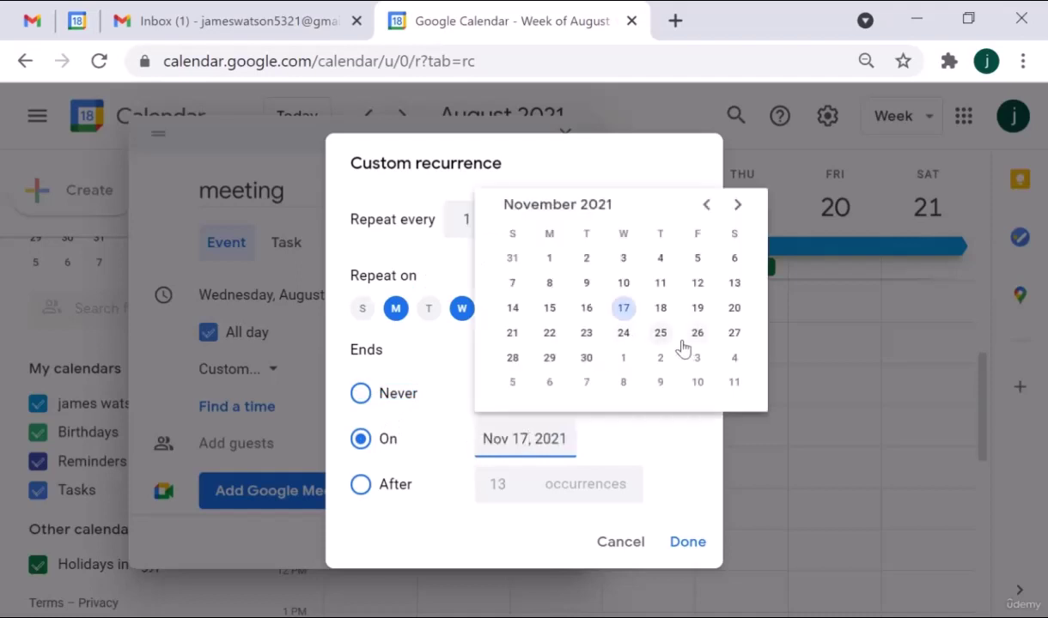
left_click(737, 205)
left_click(625, 333)
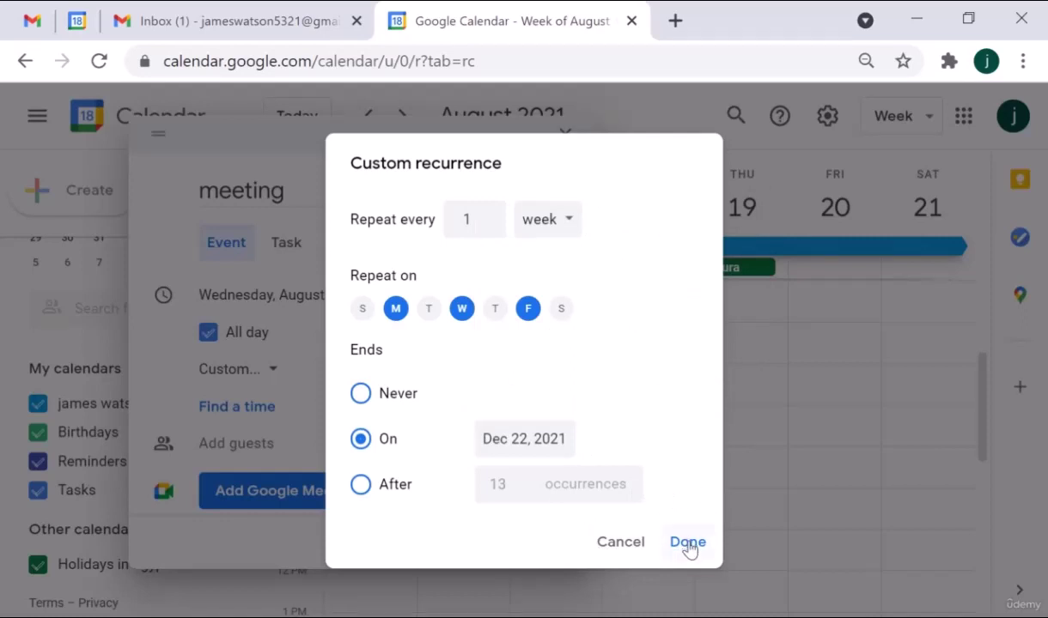
left_click(626, 544)
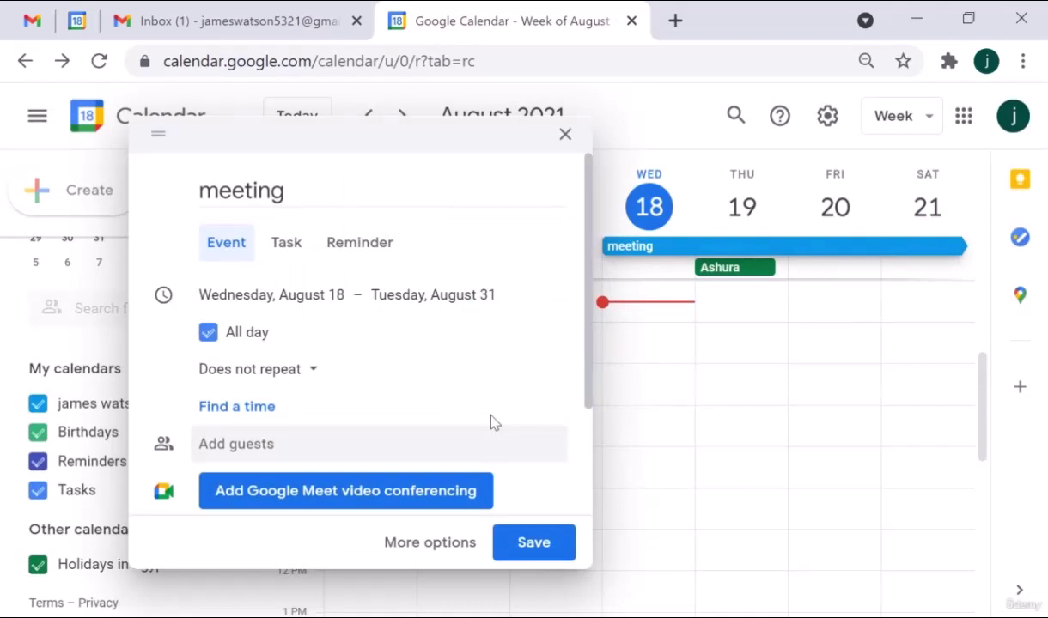
Step: Paste the client's e-mail address as a guest and add a Google Meet video link
left_click(305, 445)
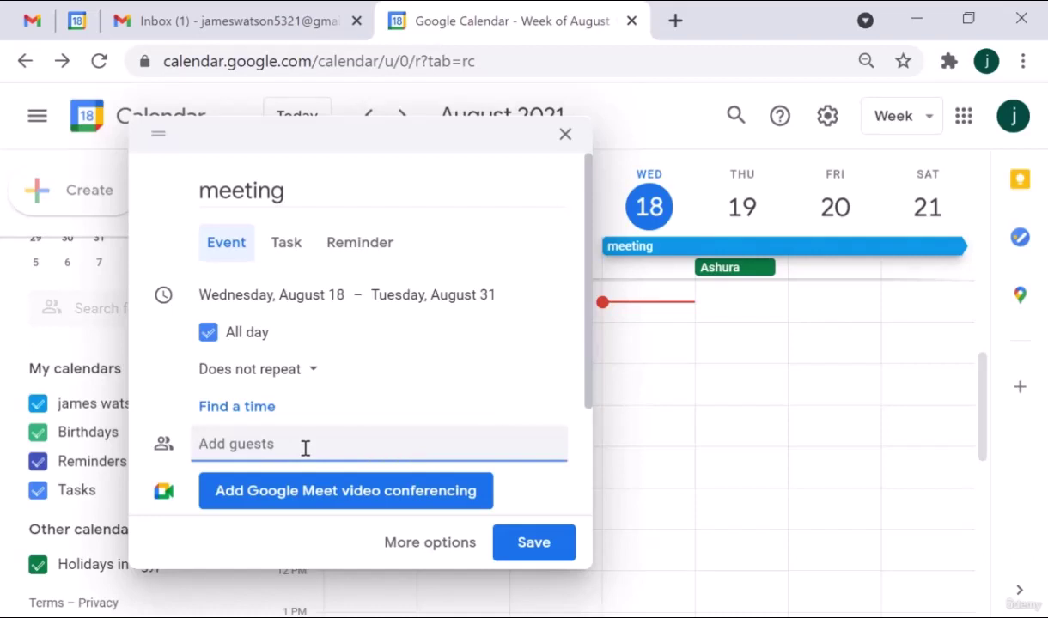
key("ctrl+v")
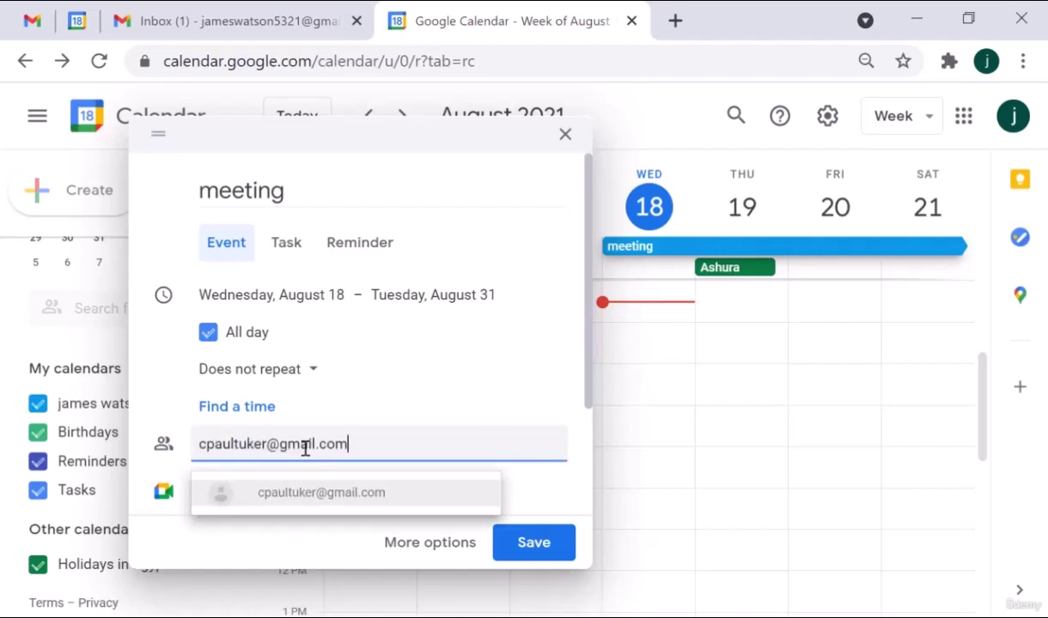
key("Return")
scroll(381, 381, "down", 3)
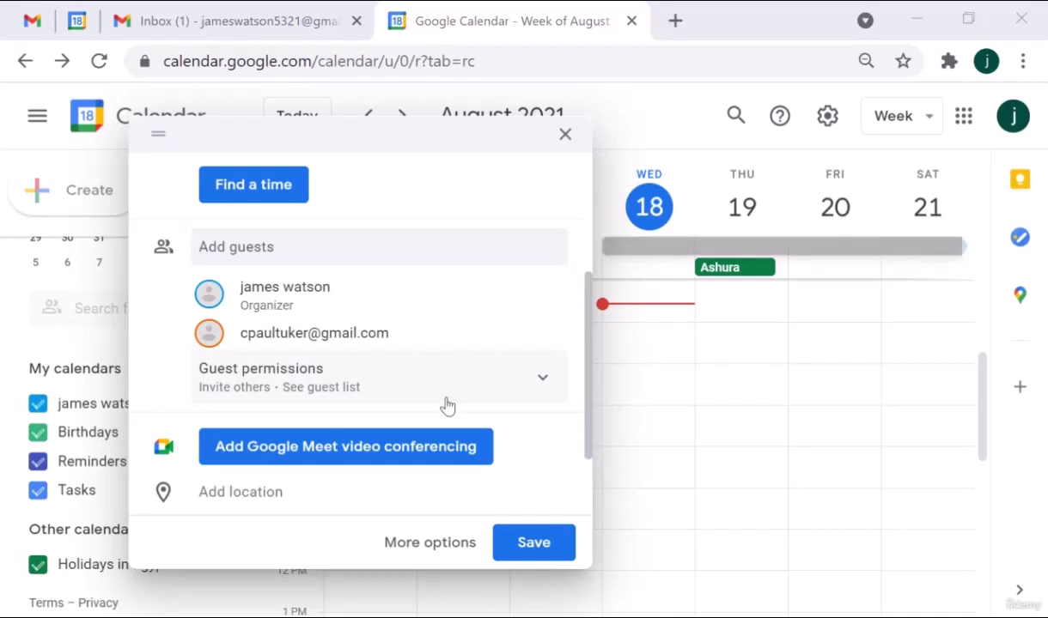
left_click(440, 449)
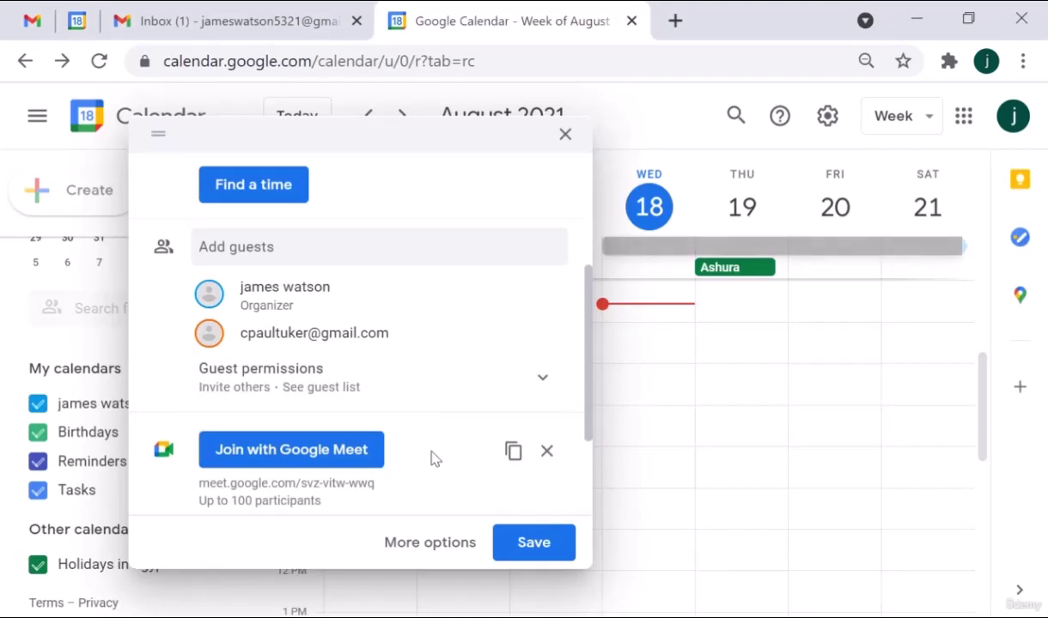
Step: Remove the Meet link and set the location to New York, NY, USA
left_click(547, 450)
scroll(498, 408, "down", 2)
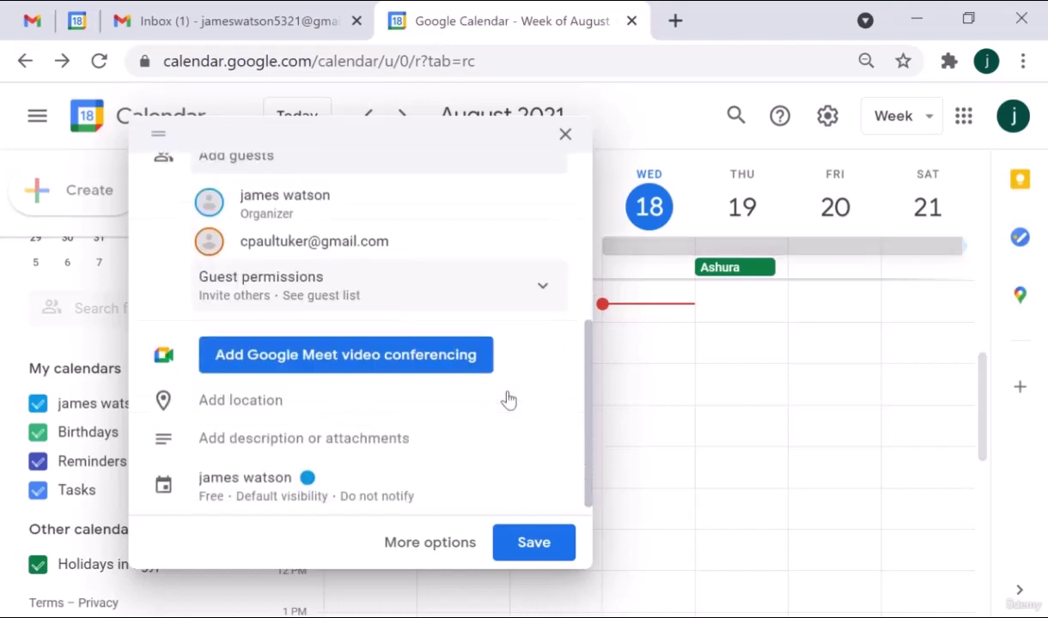
left_click(458, 393)
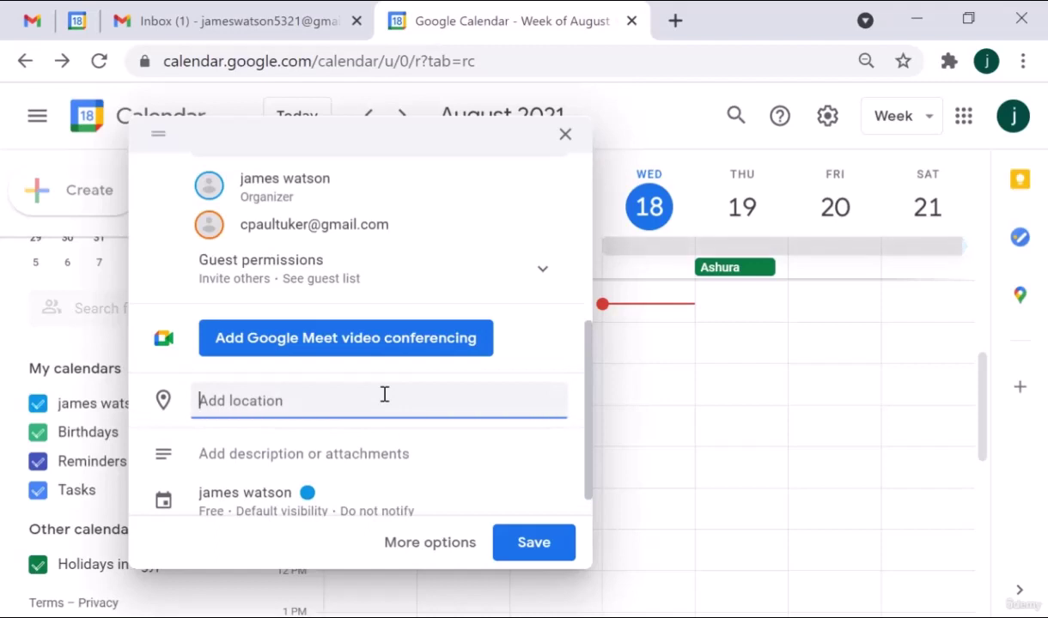
type("ne")
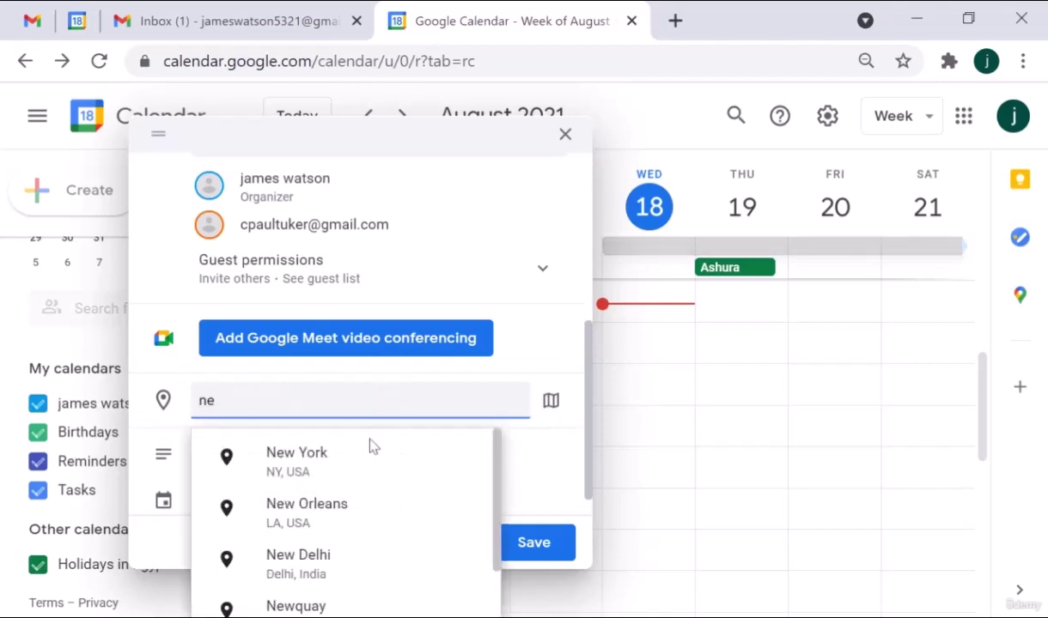
left_click(404, 427)
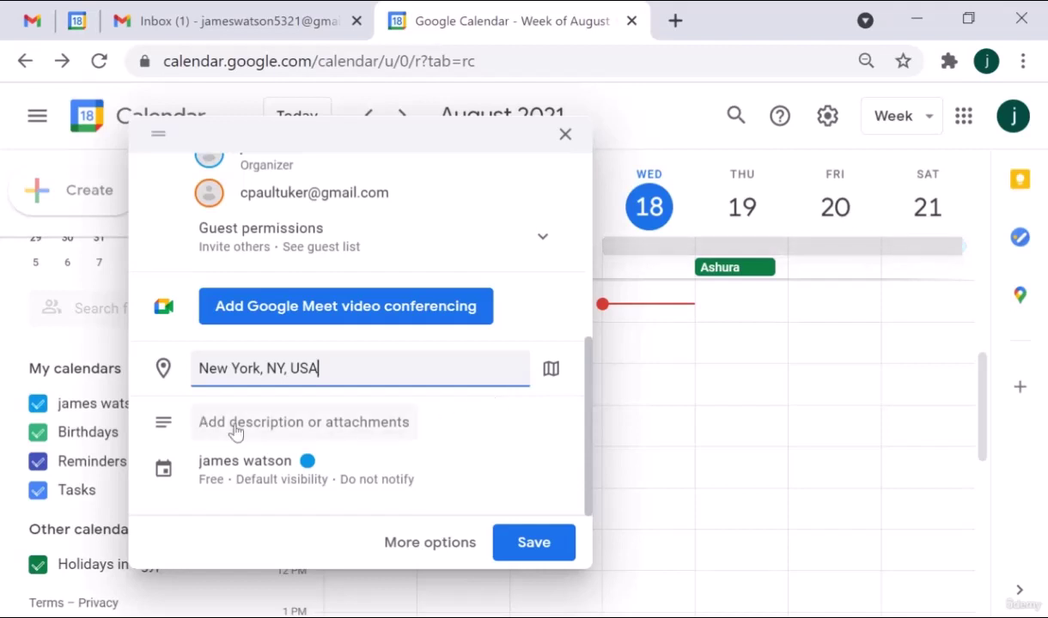
Step: Paste 'August 19, 2021 at 3:00 pm' into the meeting description
left_click(267, 434)
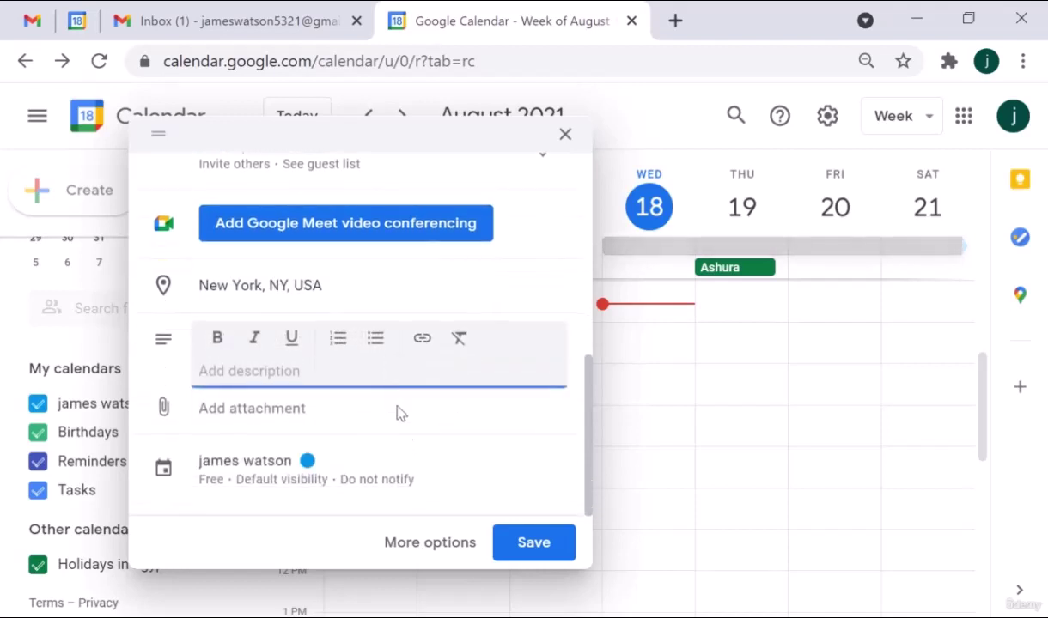
type("August 19, 2021 at 3:00 pm")
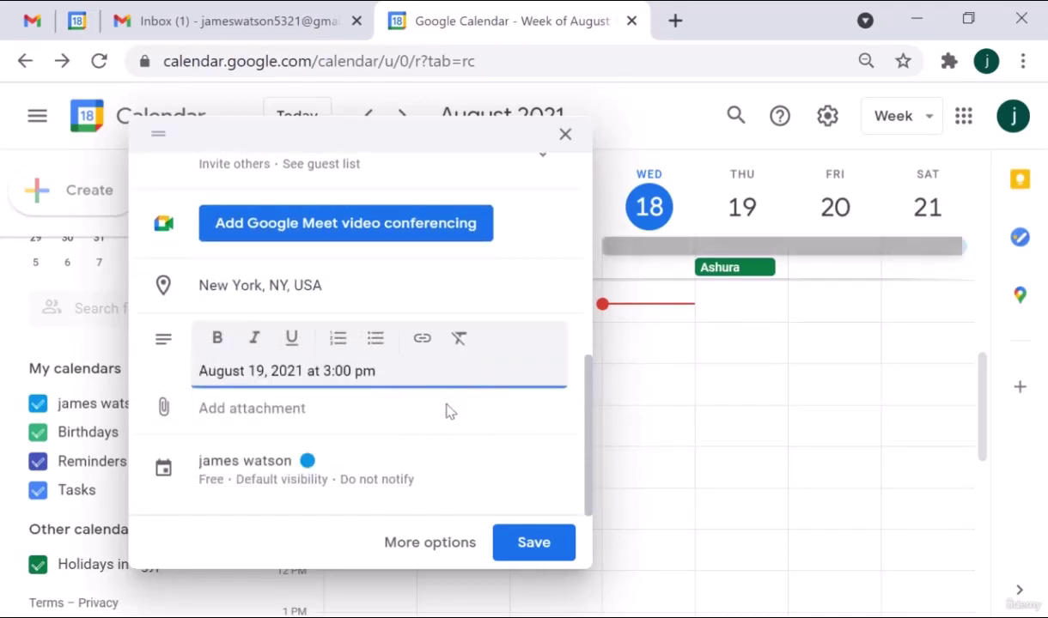
key("Return")
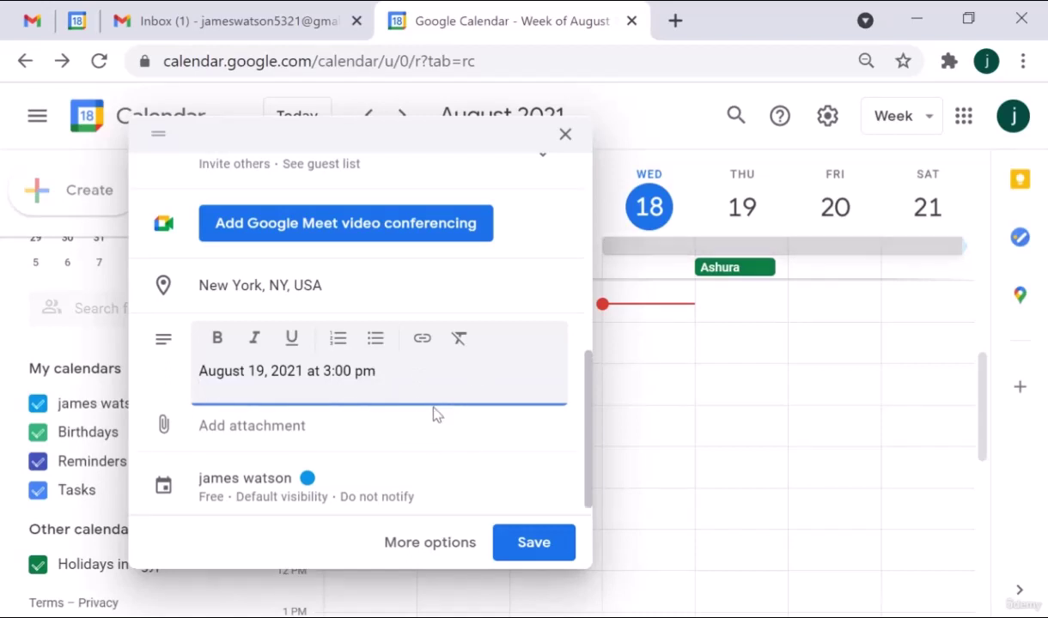
Step: Attach the recent Google Drive image 'Google Cal…' from the Select a file dialog
left_click(277, 436)
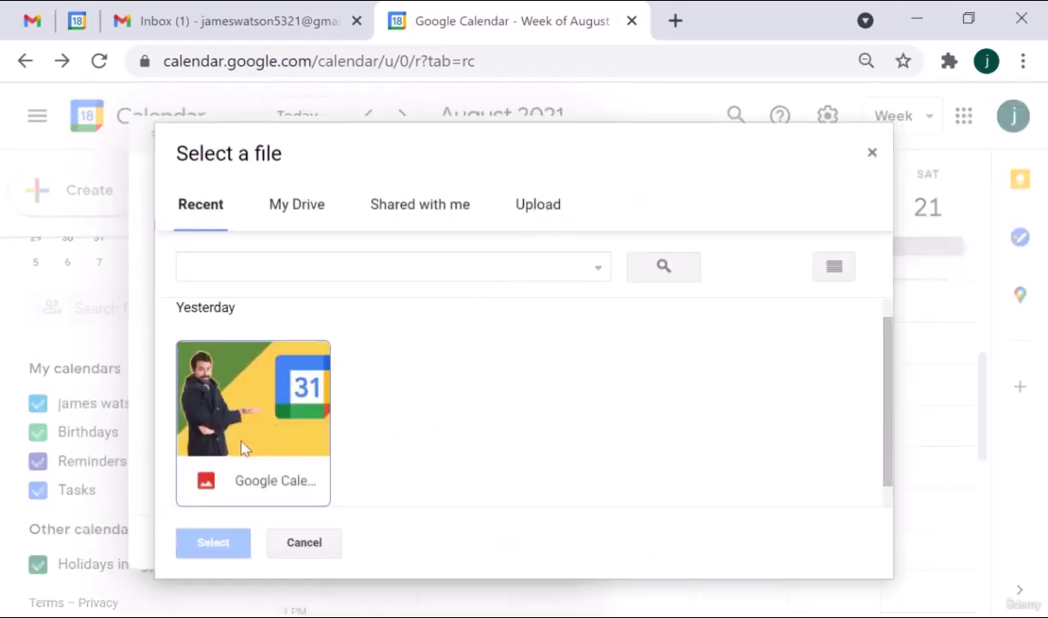
left_click(242, 477)
left_click(220, 547)
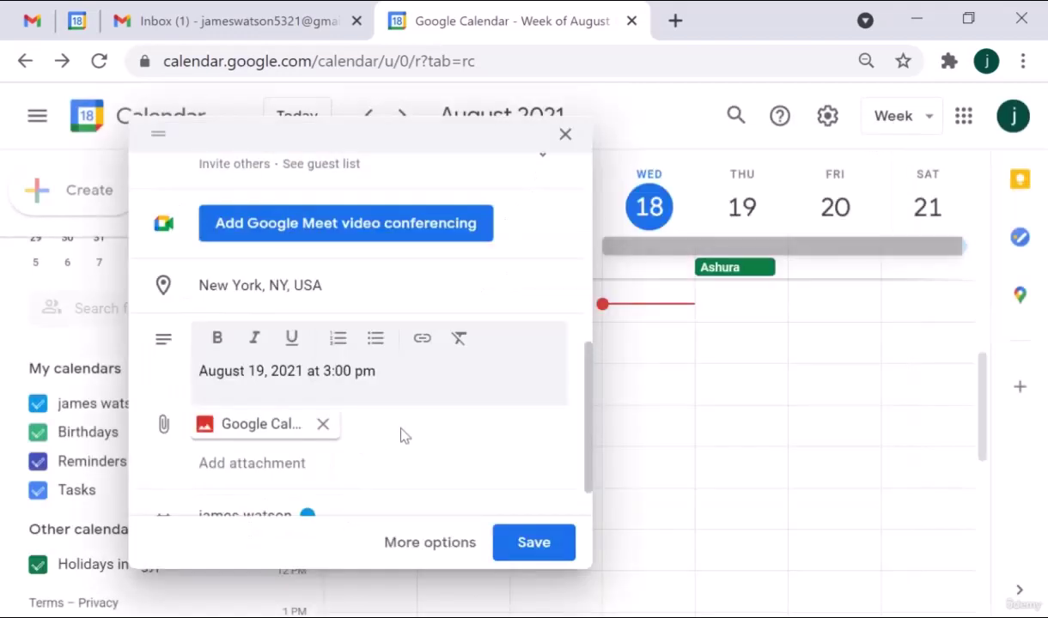
scroll(416, 425, "down", 1)
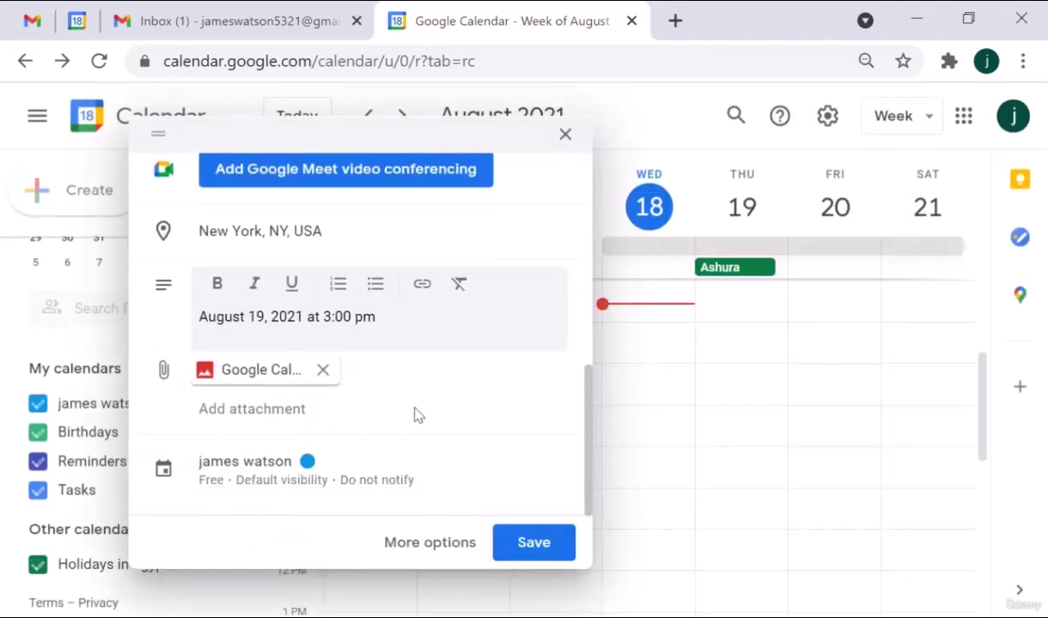
Step: On the full event page, make it 10:00–10:30am Aug 18, orange, with a 10-minute notification
left_click(432, 550)
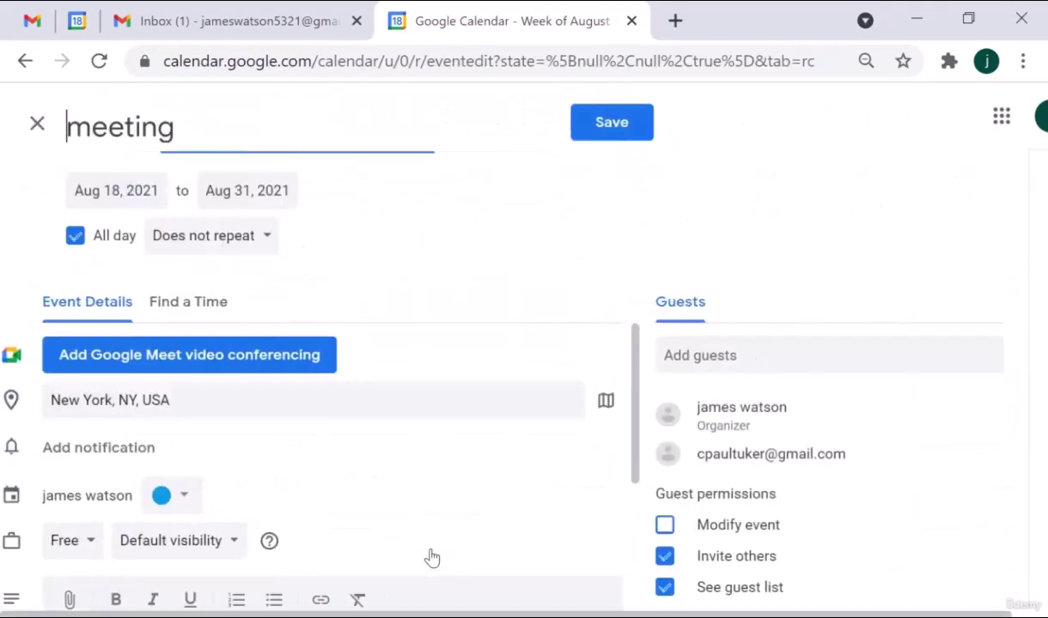
left_click(236, 197)
left_click(74, 243)
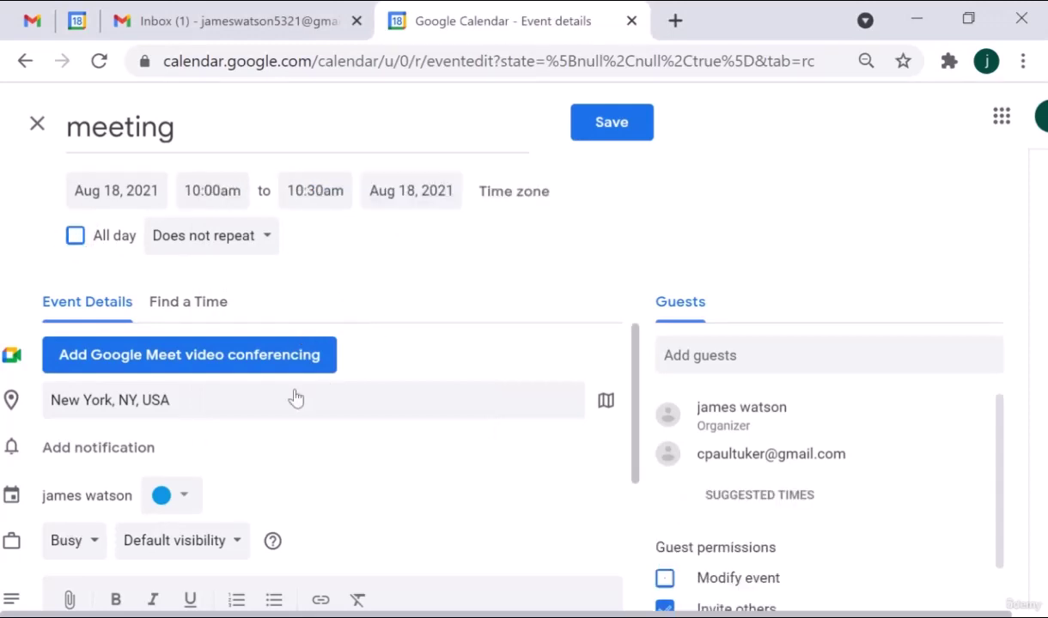
left_click(183, 499)
left_click(160, 471)
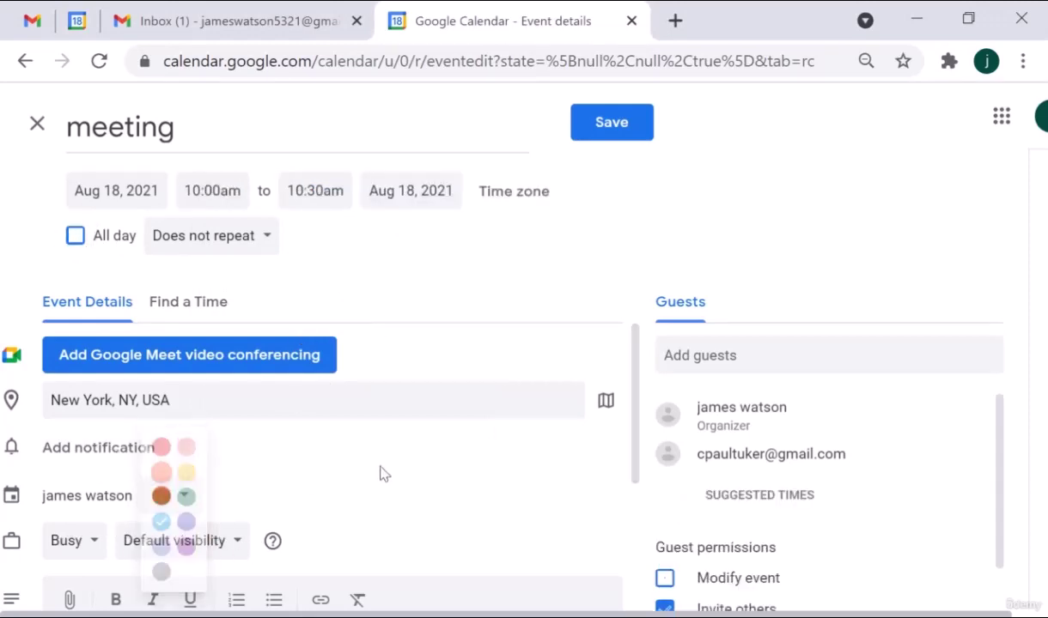
left_click(129, 446)
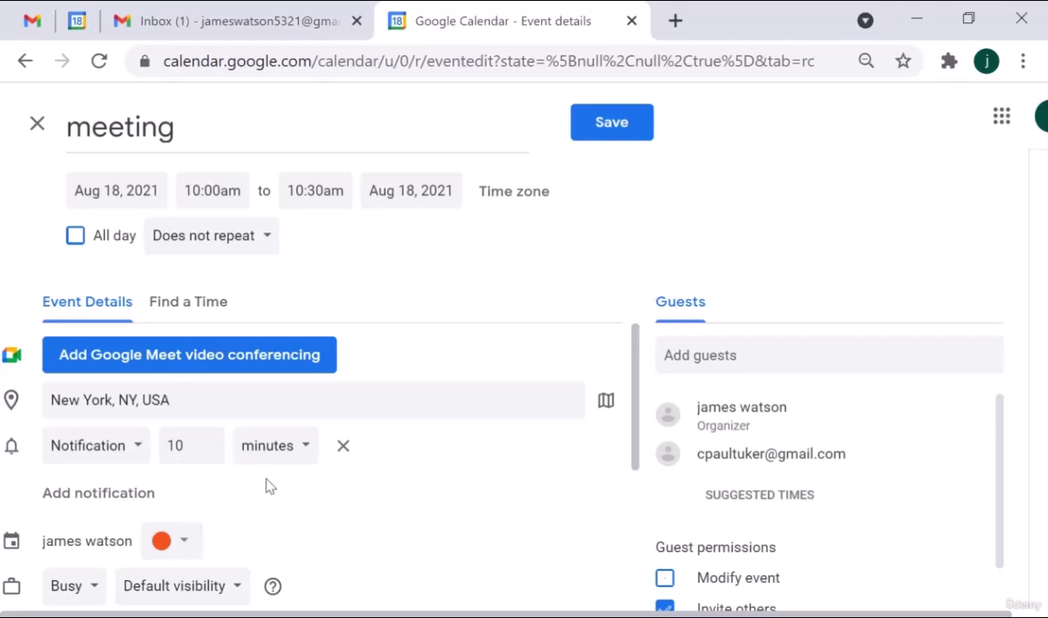
Step: Add a second 10-minute notification delivered by Email
left_click(95, 493)
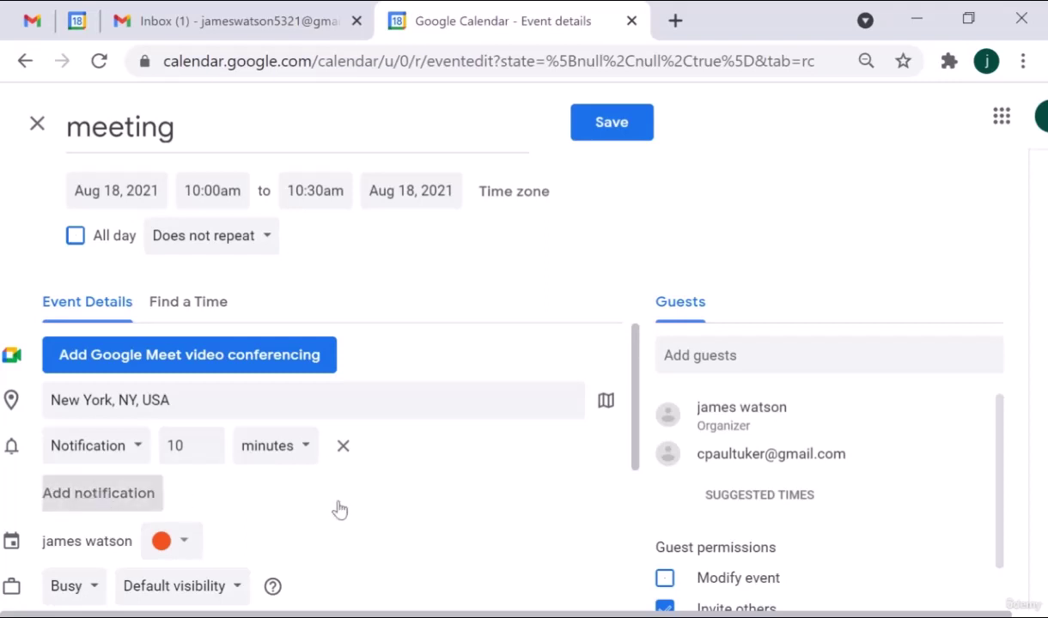
left_click(110, 505)
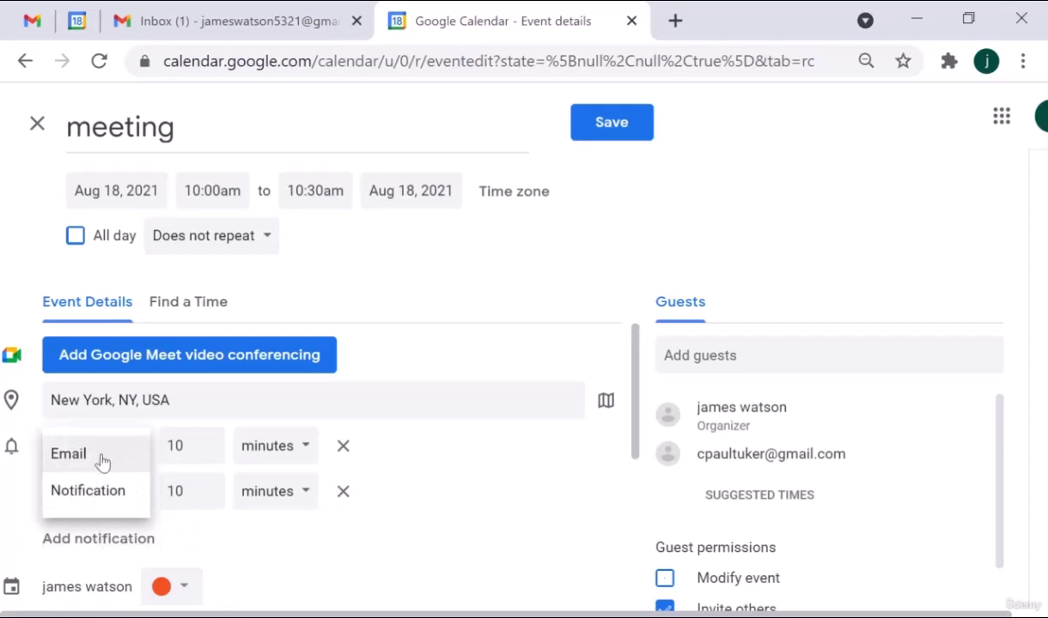
left_click(69, 452)
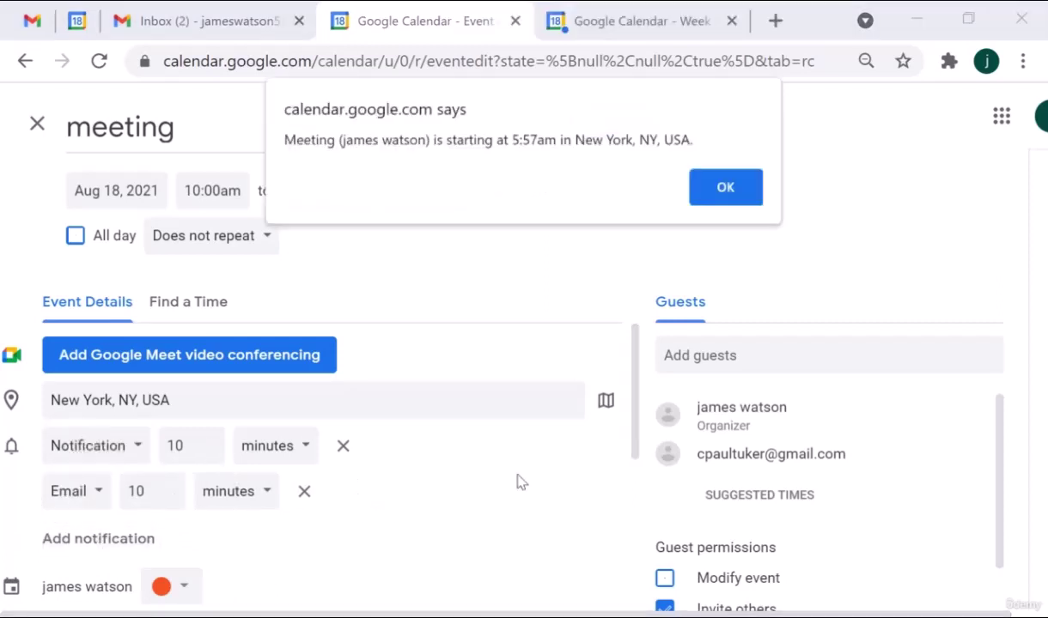
Step: Select the reminder alert's message text, then go to the Gmail inbox
triple_click(508, 139)
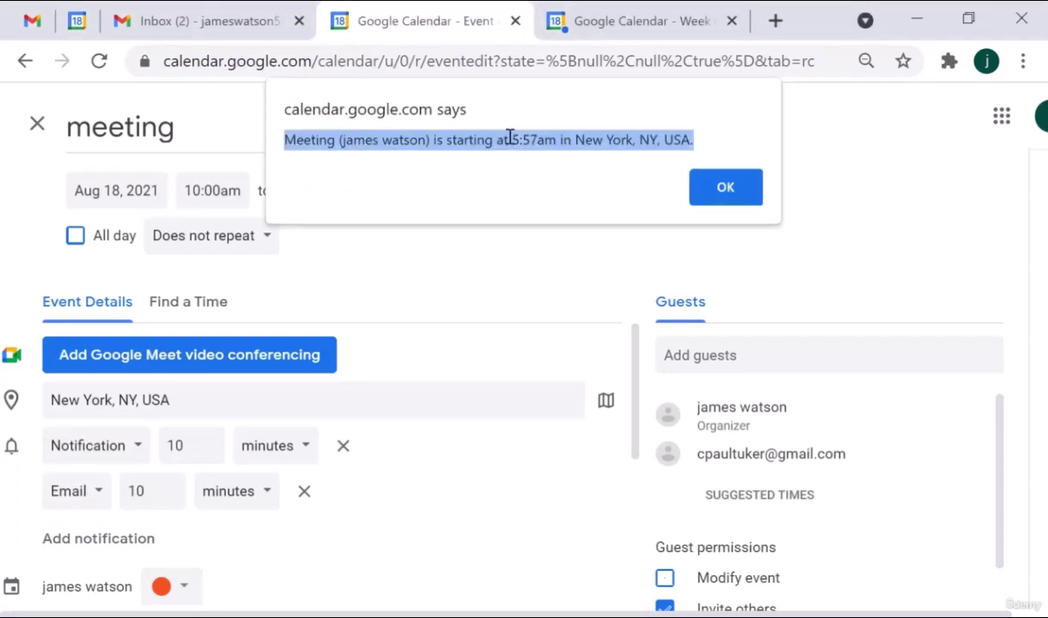
left_click(509, 139)
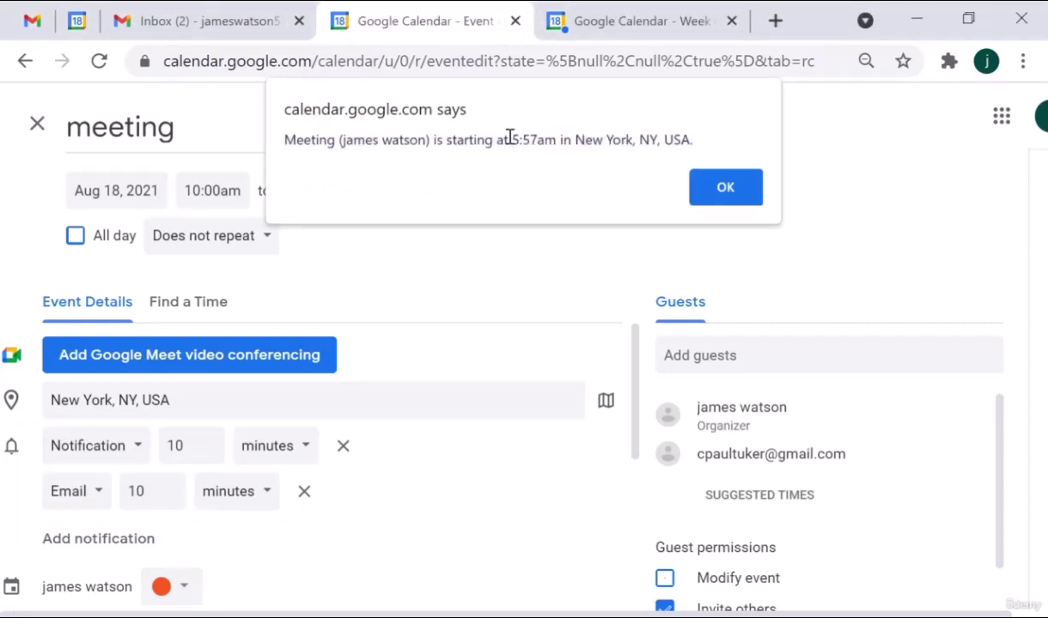
left_click_drag(706, 140, 285, 105)
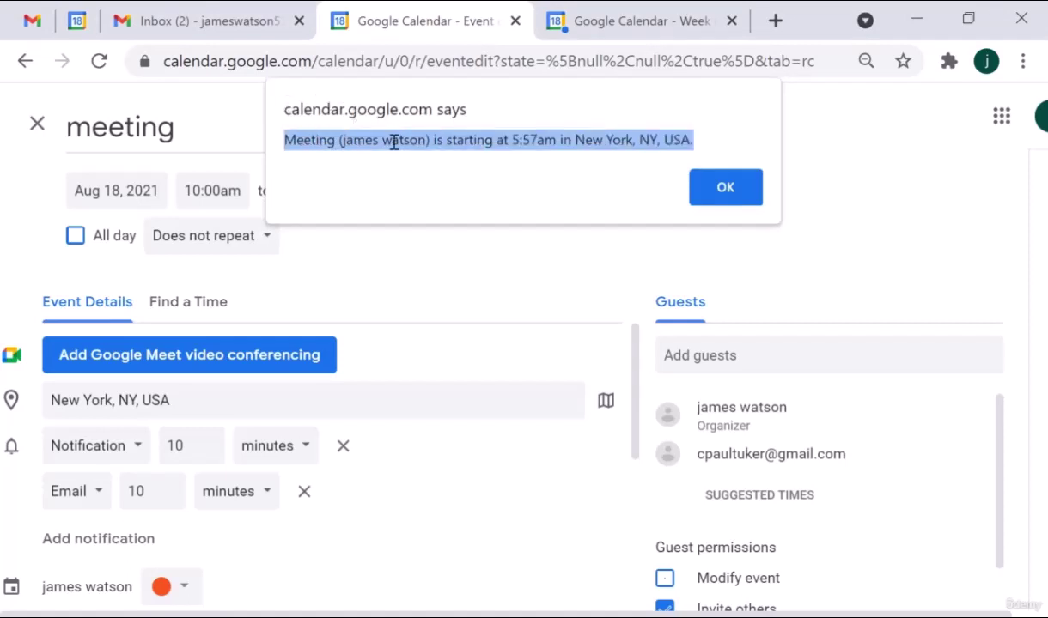
left_click(199, 22)
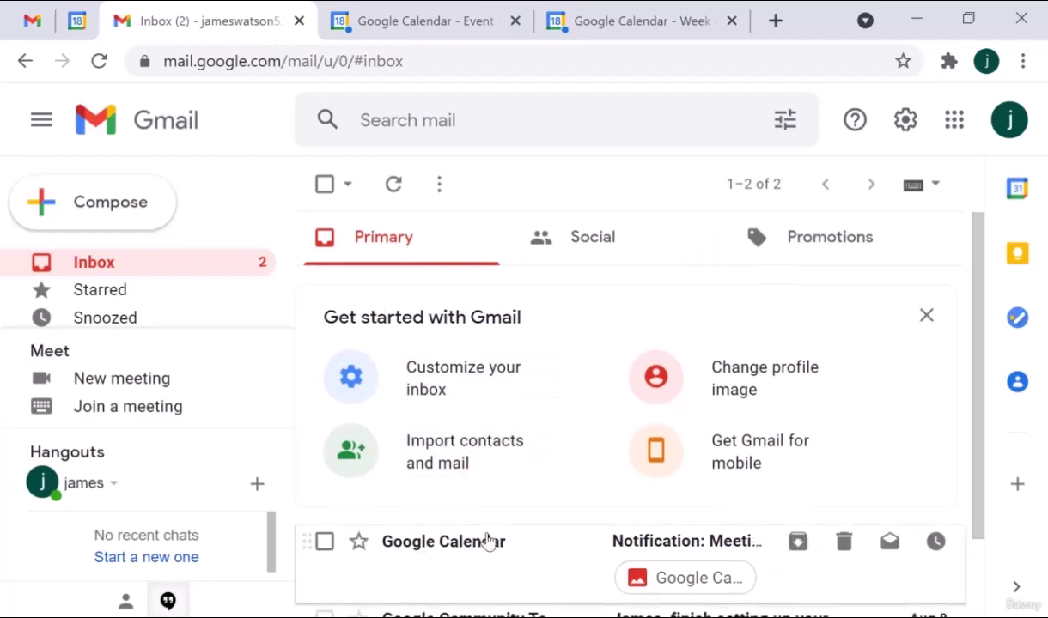
Step: Open the Google Calendar notification email for the Meeting in Gmail
scroll(486, 539, "down", 2)
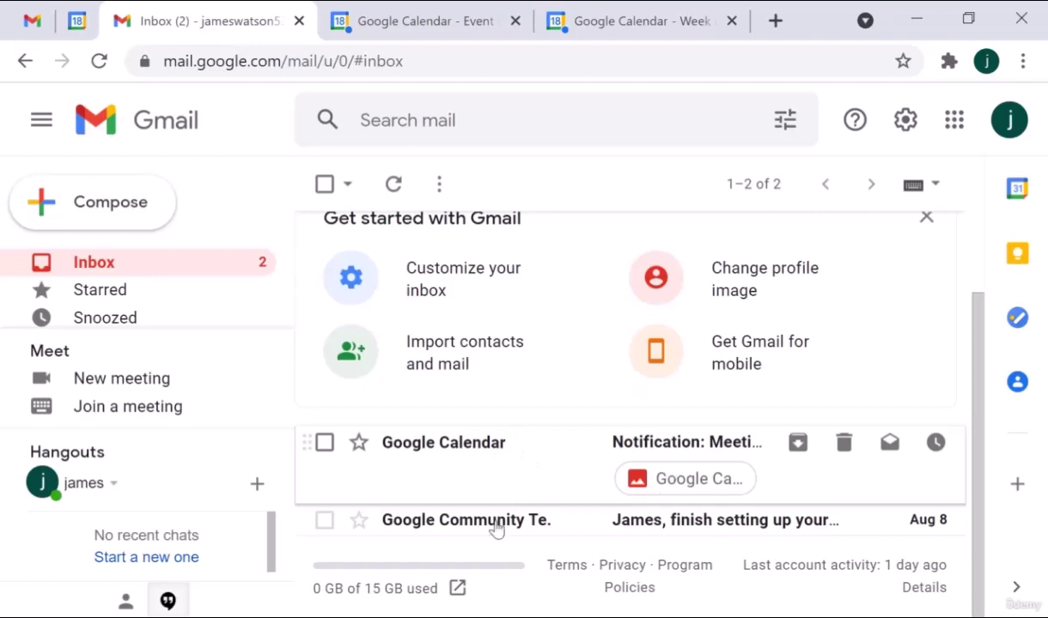
left_click(541, 455)
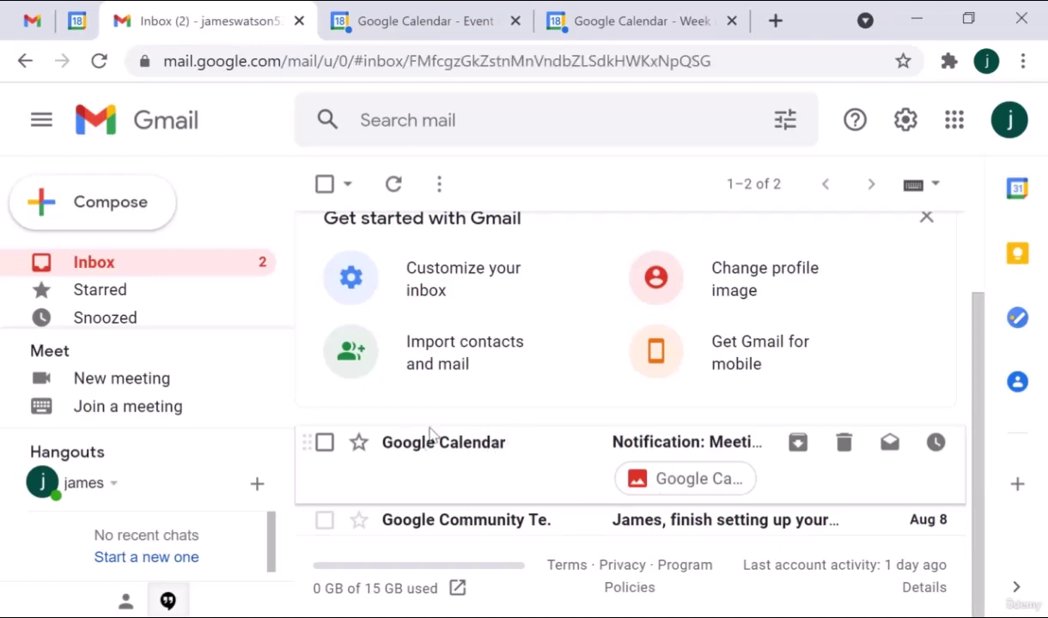
left_click(470, 458)
scroll(471, 447, "down", 5)
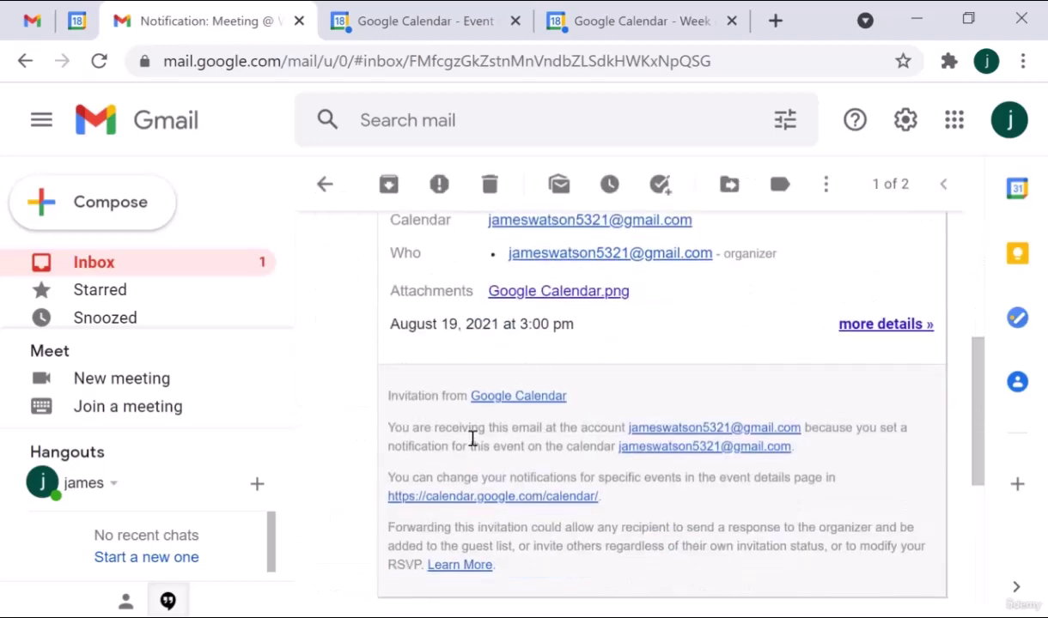
scroll(516, 436, "up", 4)
scroll(533, 435, "down", 1)
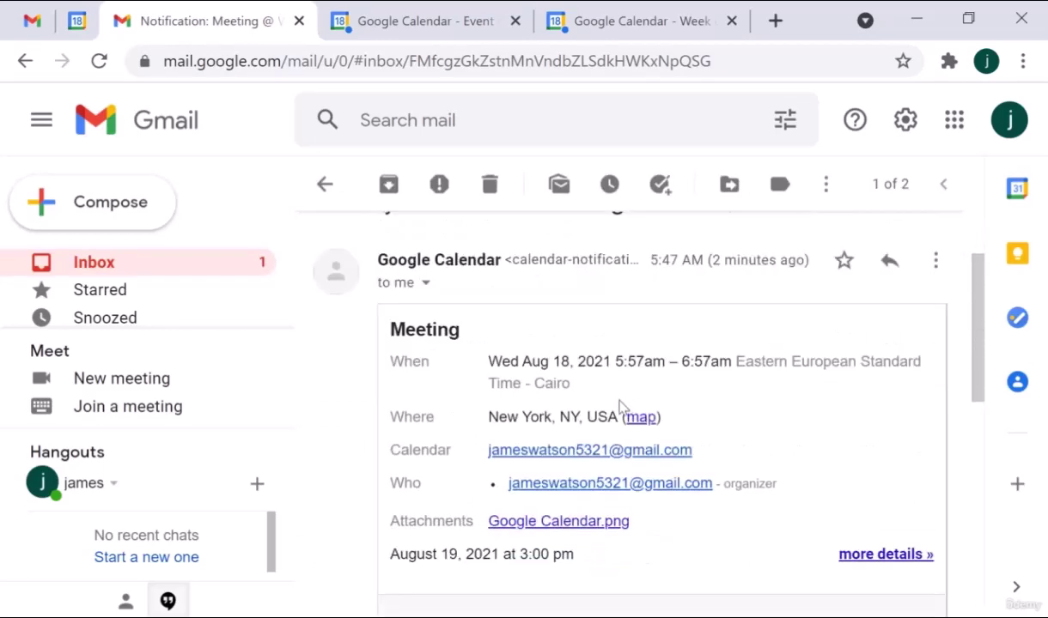
Step: Review the email's New York location, Aug 18 date line and Google Calendar.png attachment
left_click_drag(487, 416, 663, 418)
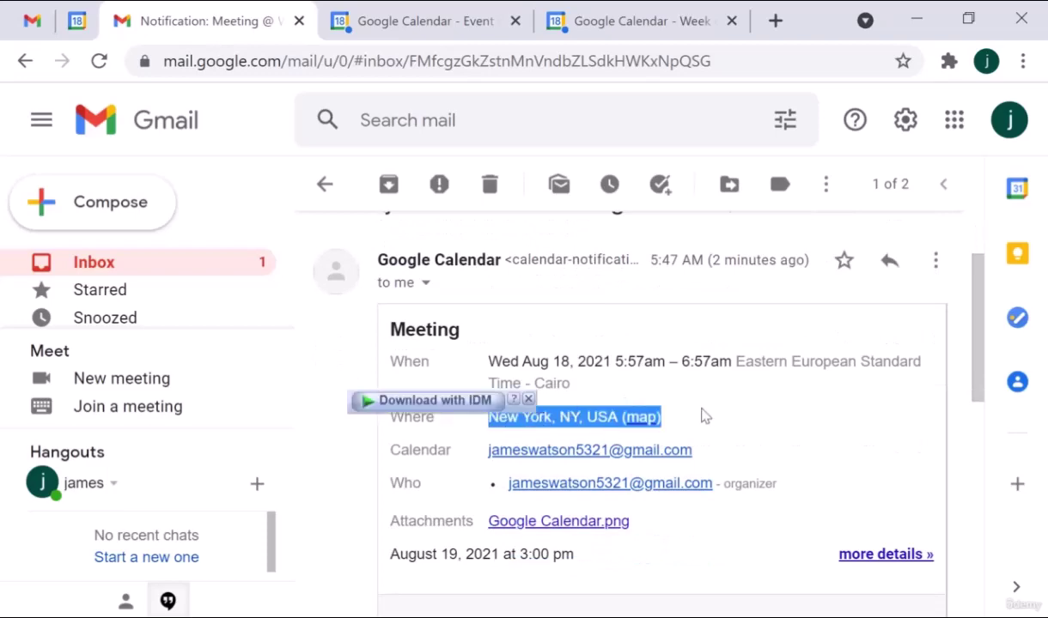
scroll(702, 416, "down", 3)
scroll(676, 400, "down", 1)
scroll(548, 350, "up", 1)
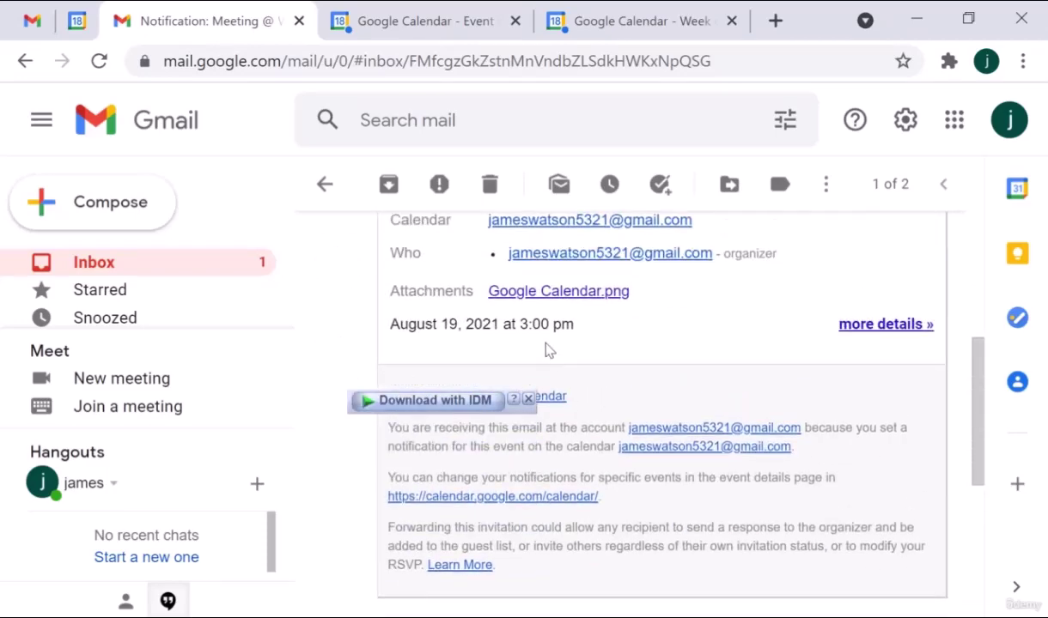
triple_click(549, 324)
triple_click(665, 303)
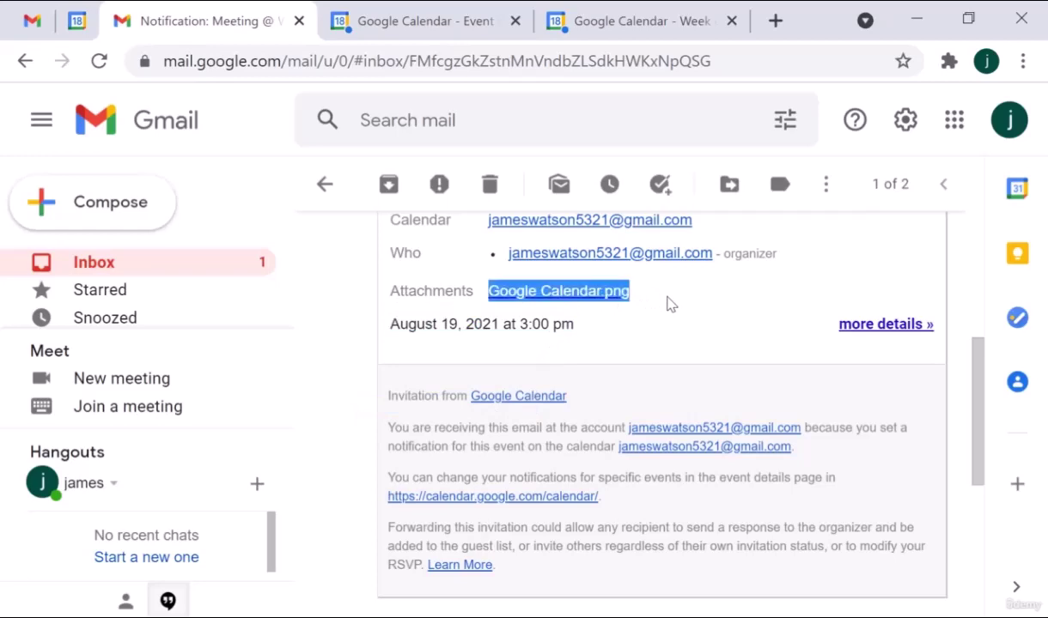
scroll(713, 400, "up", 1)
scroll(719, 407, "down", 3)
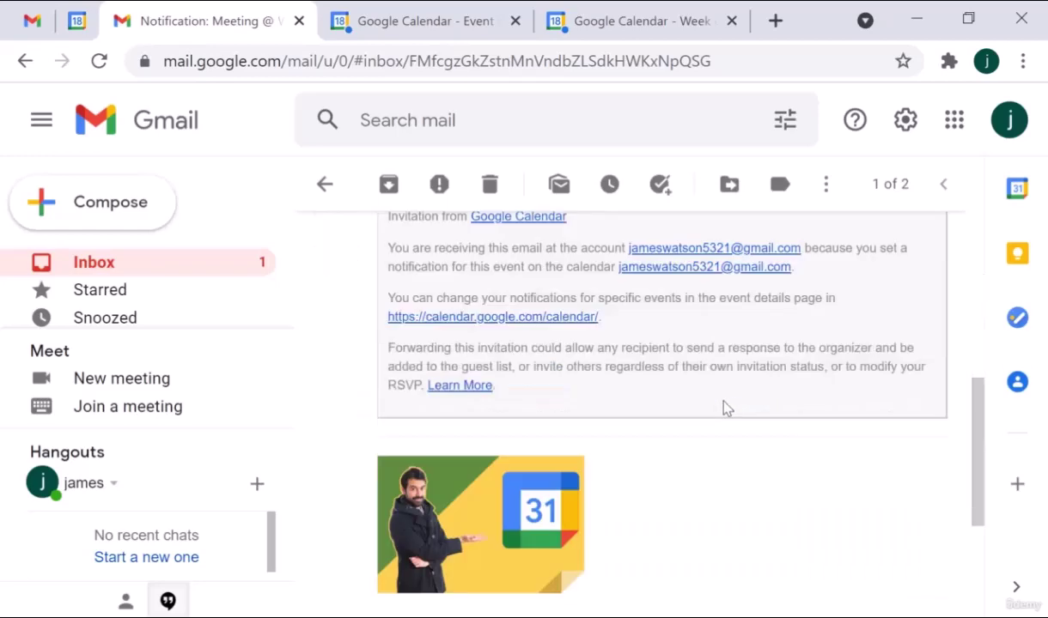
scroll(725, 409, "down", 2)
scroll(683, 412, "up", 6)
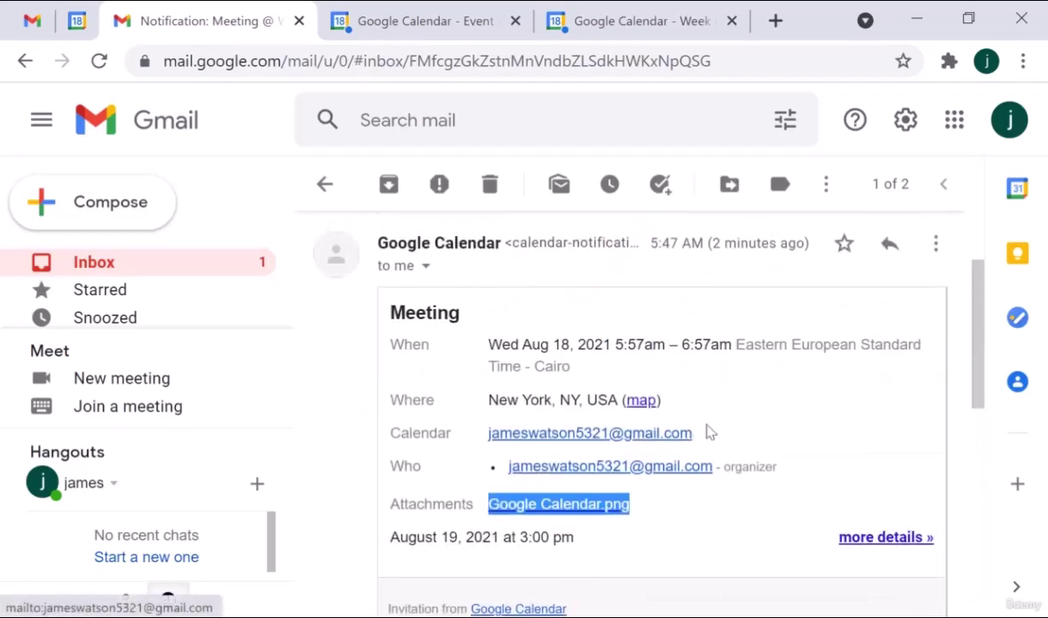
scroll(710, 433, "up", 2)
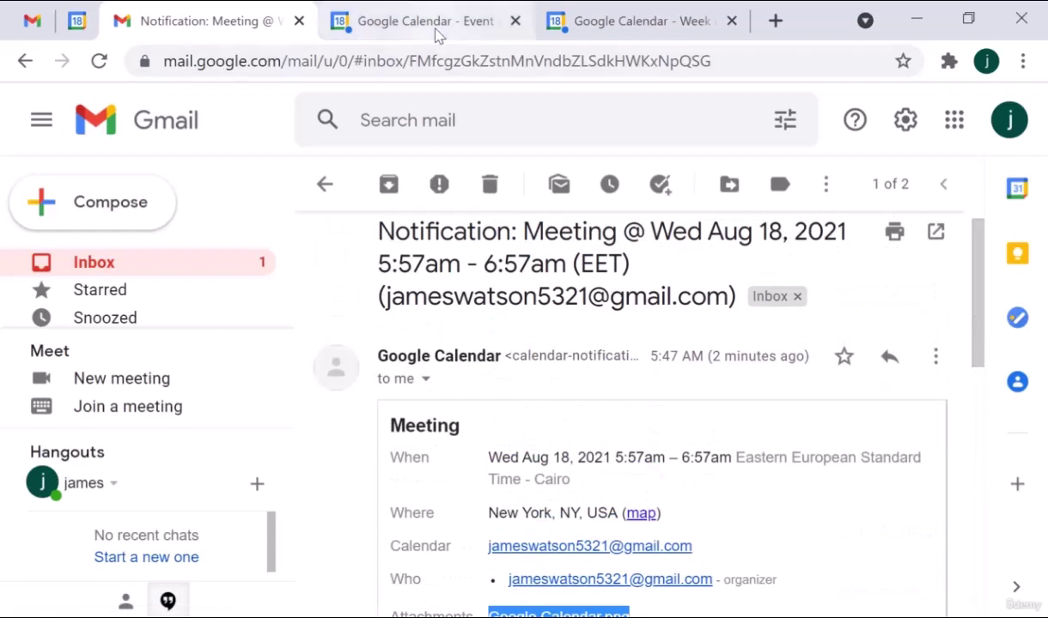
left_click(437, 34)
Step: Dismiss the reminder alert, save the meeting, send invitations and share the attachment view-only
left_click(700, 189)
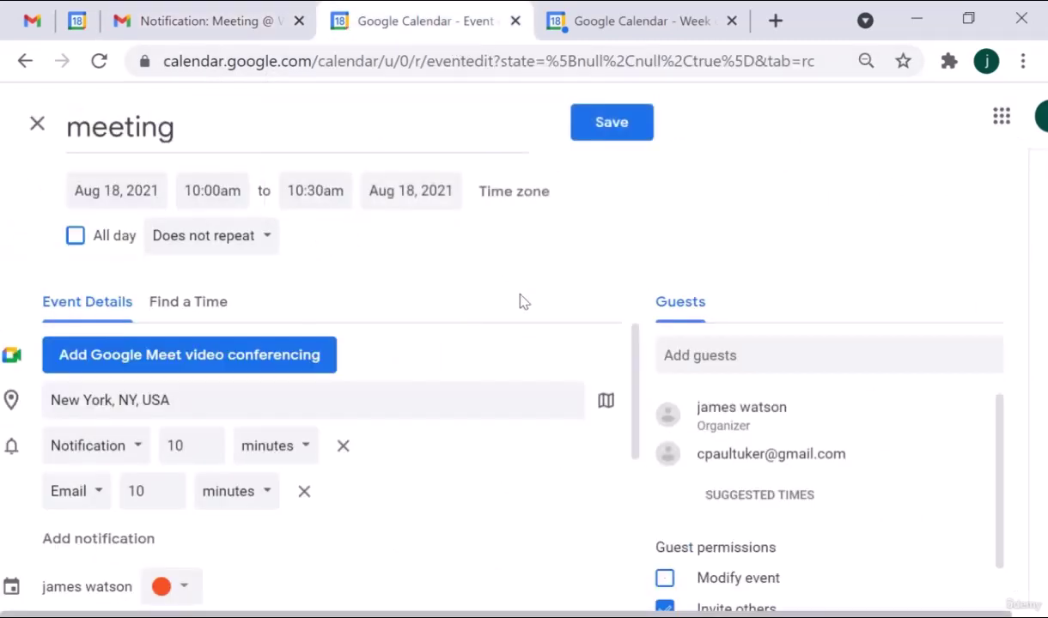
scroll(488, 456, "down", 1)
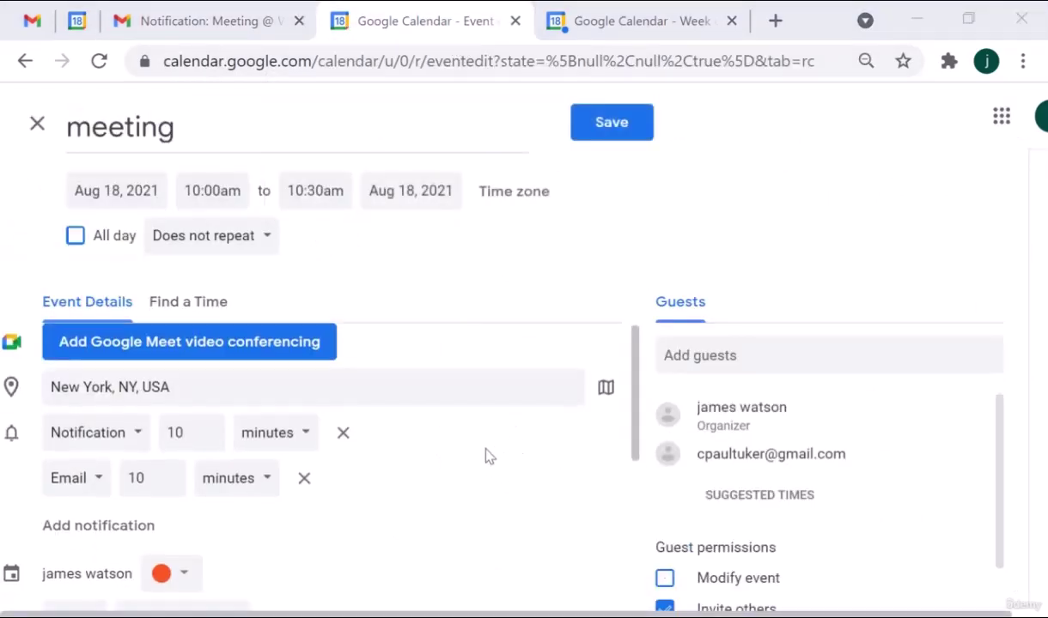
scroll(485, 456, "down", 5)
scroll(661, 464, "down", 1)
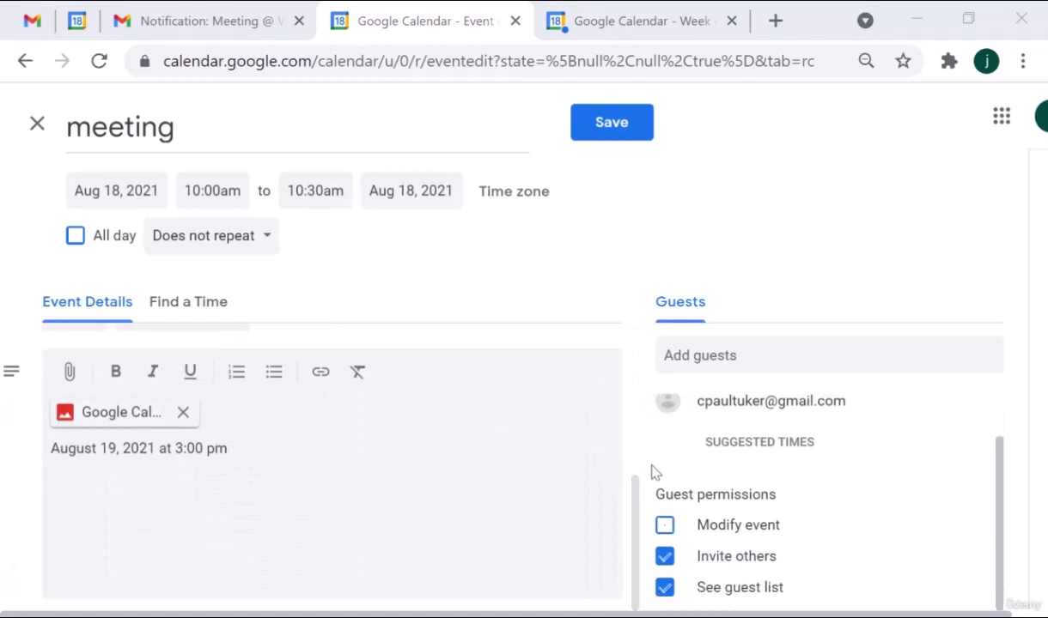
left_click(636, 134)
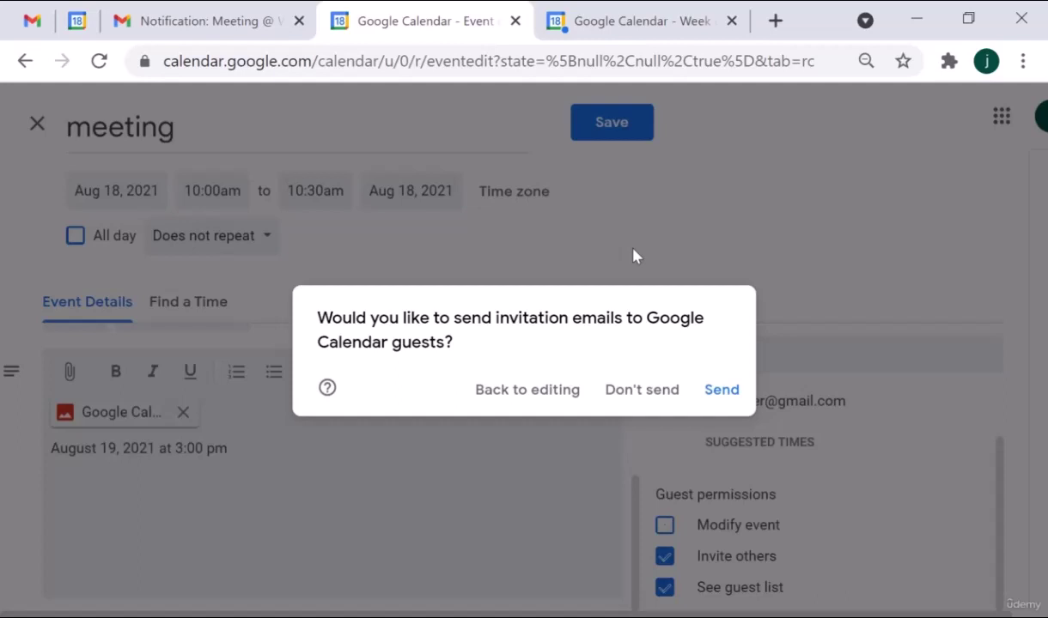
left_click(719, 396)
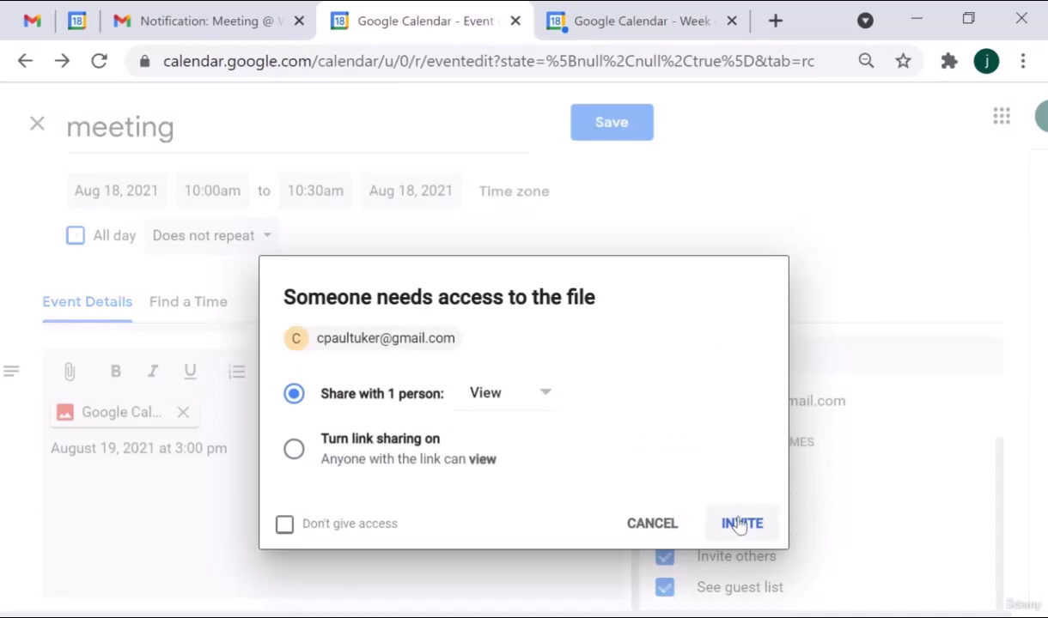
left_click(738, 524)
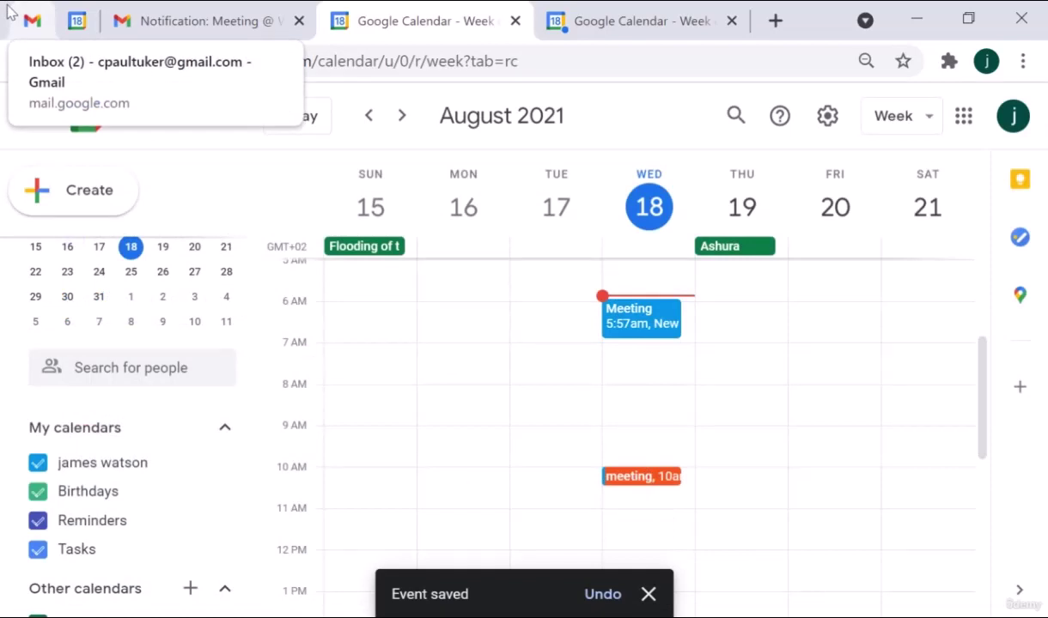
Step: Refresh the client's inbox and open the 'meeting' invitation for Wed Aug 18, 10am–10:30am
left_click(30, 21)
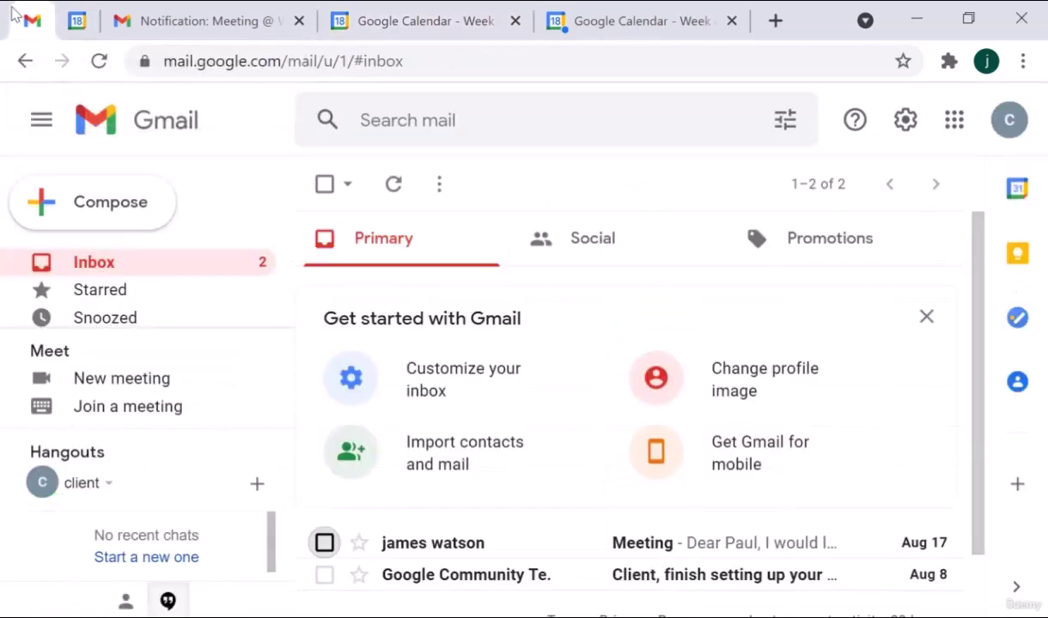
left_click(135, 273)
scroll(553, 455, "down", 2)
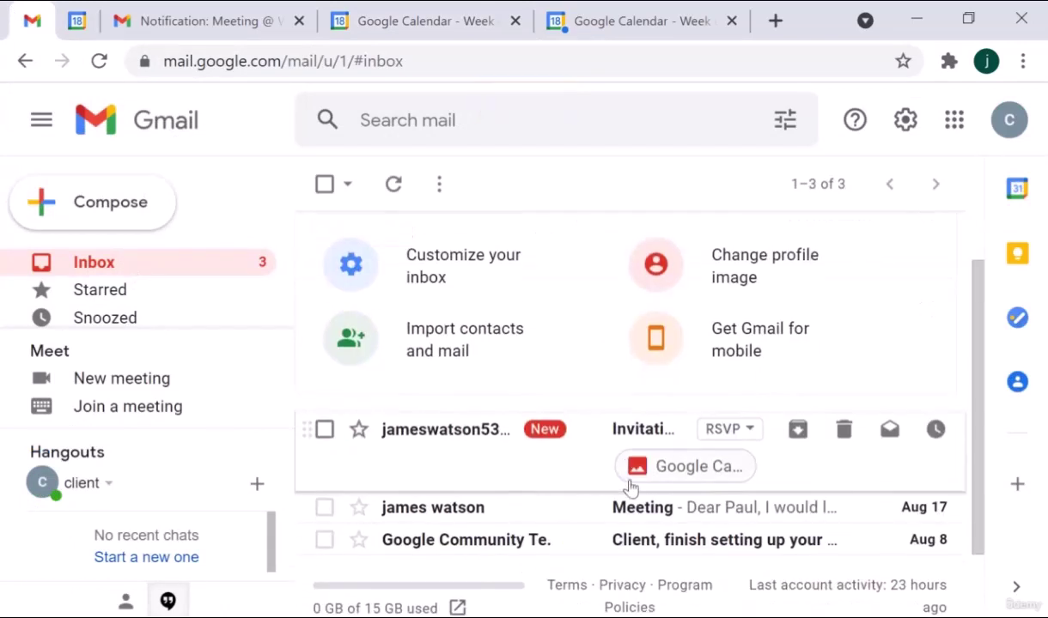
left_click(505, 454)
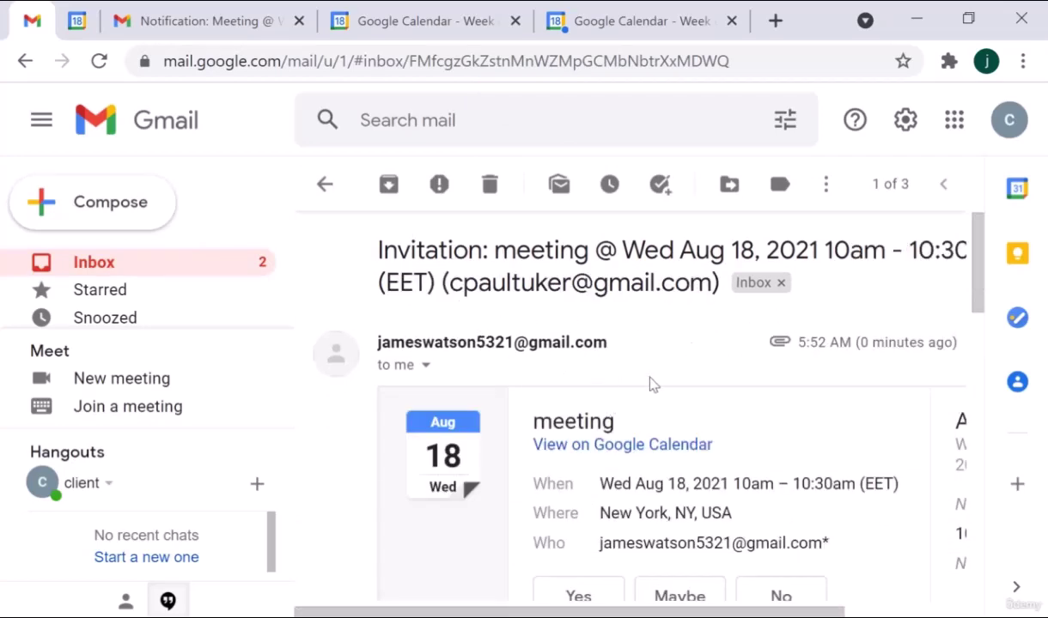
scroll(678, 387, "down", 2)
scroll(699, 395, "down", 2)
scroll(674, 461, "up", 4)
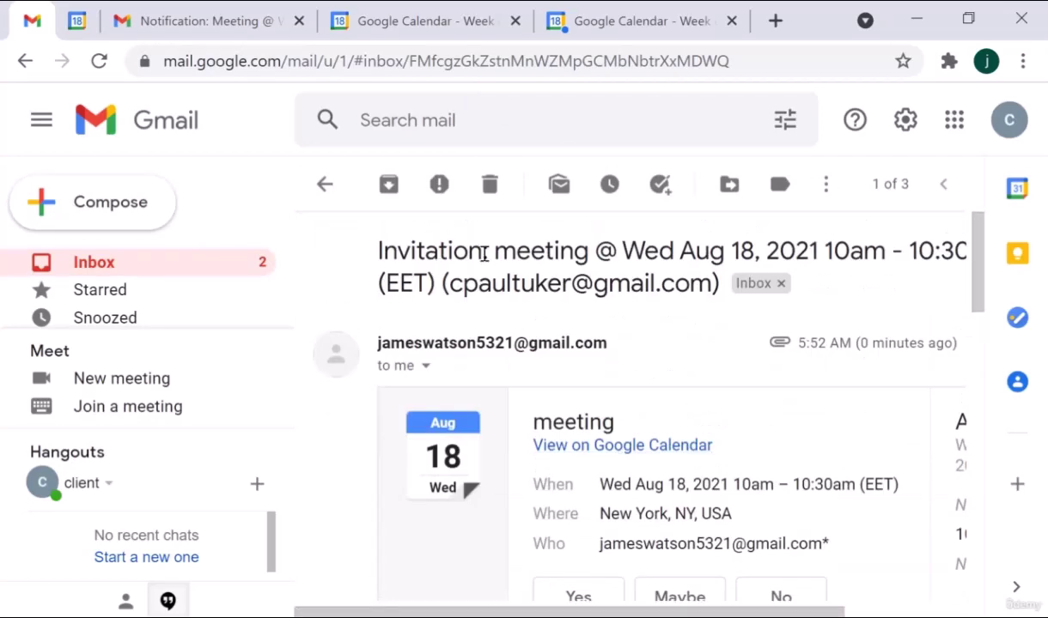
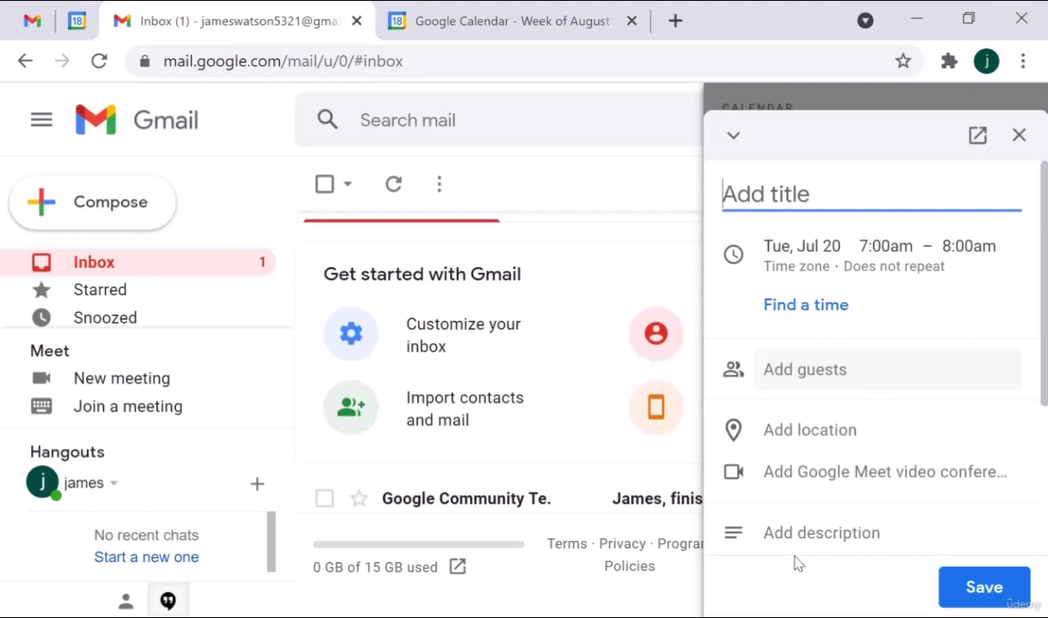
Step: Add a second custom reminder that emails 15 minutes before, then open the event in Calendar for editing
scroll(837, 387, "down", 3)
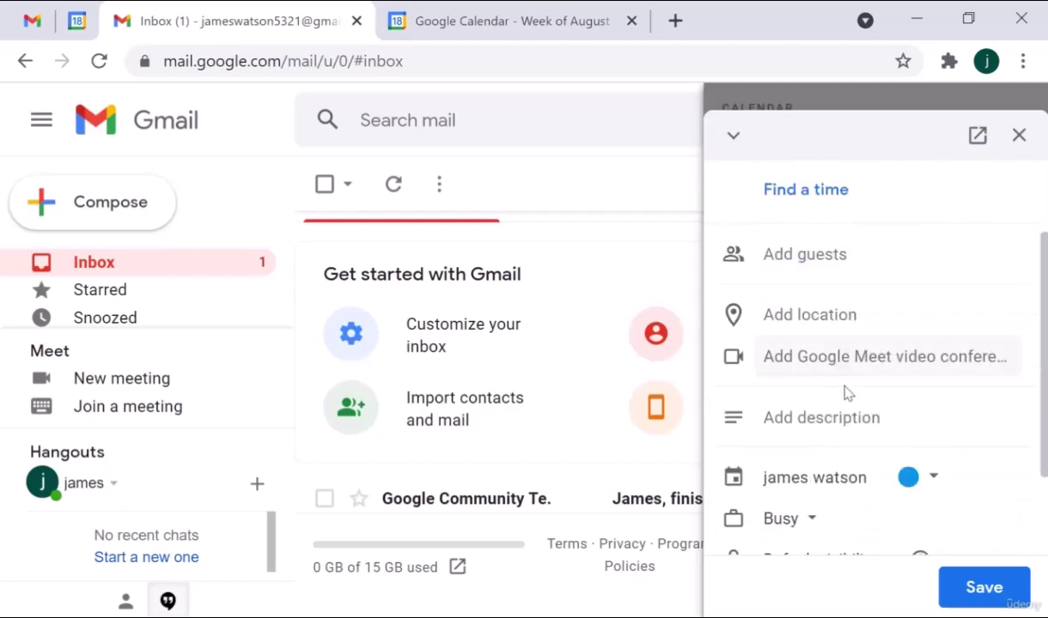
left_click(839, 526)
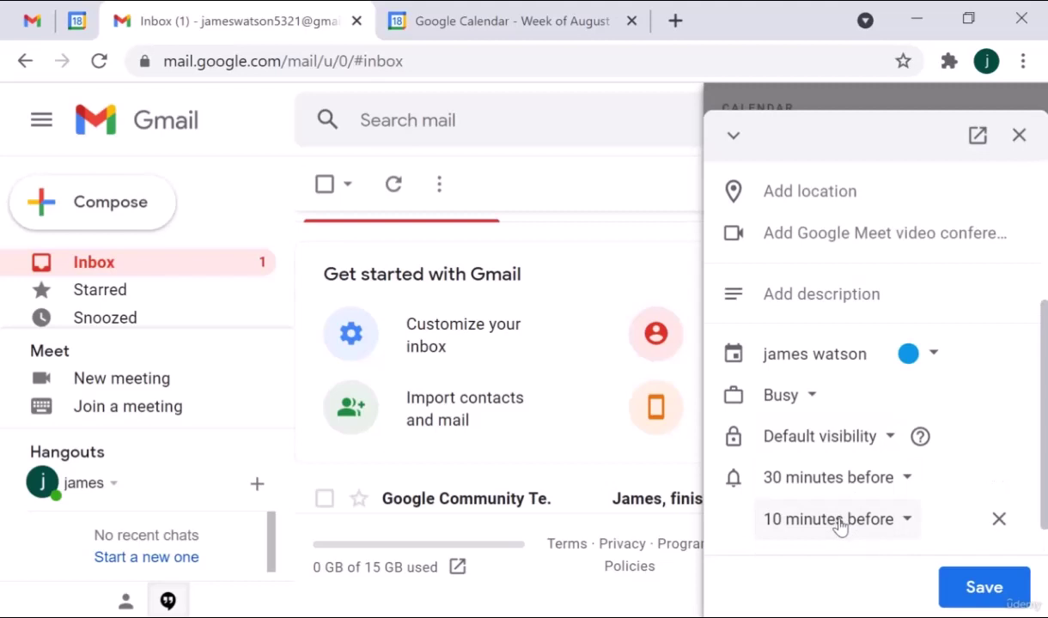
left_click(840, 527)
left_click(810, 571)
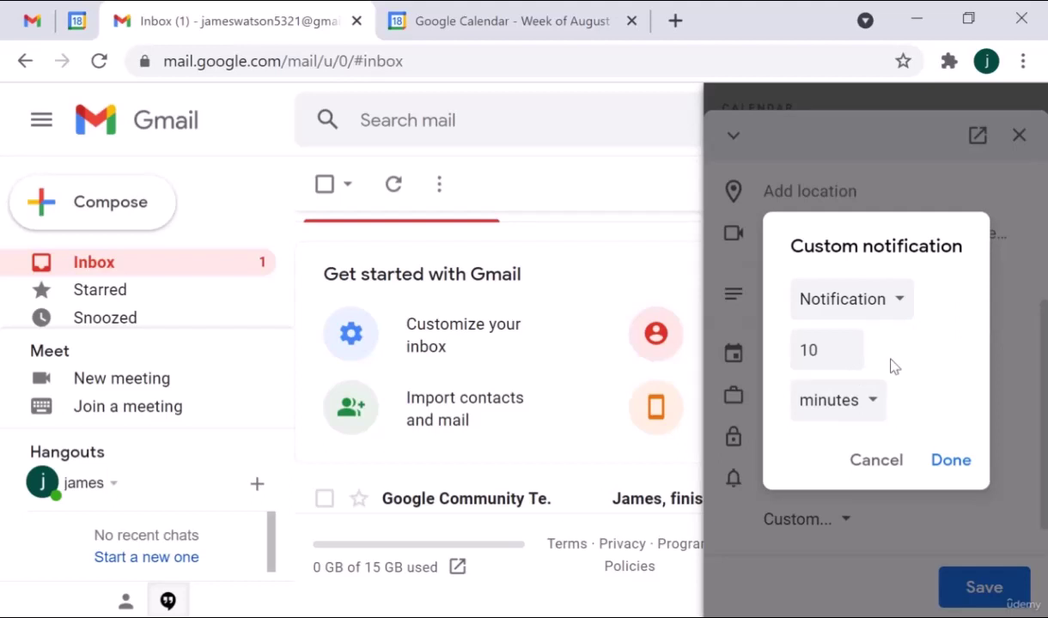
left_click(875, 297)
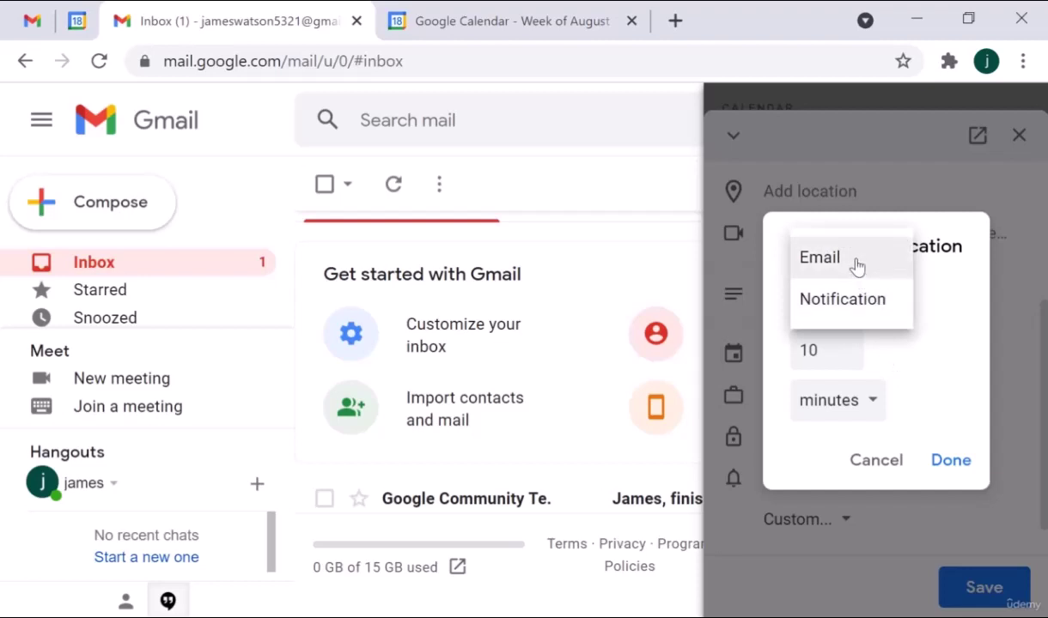
left_click(858, 262)
double_click(820, 351)
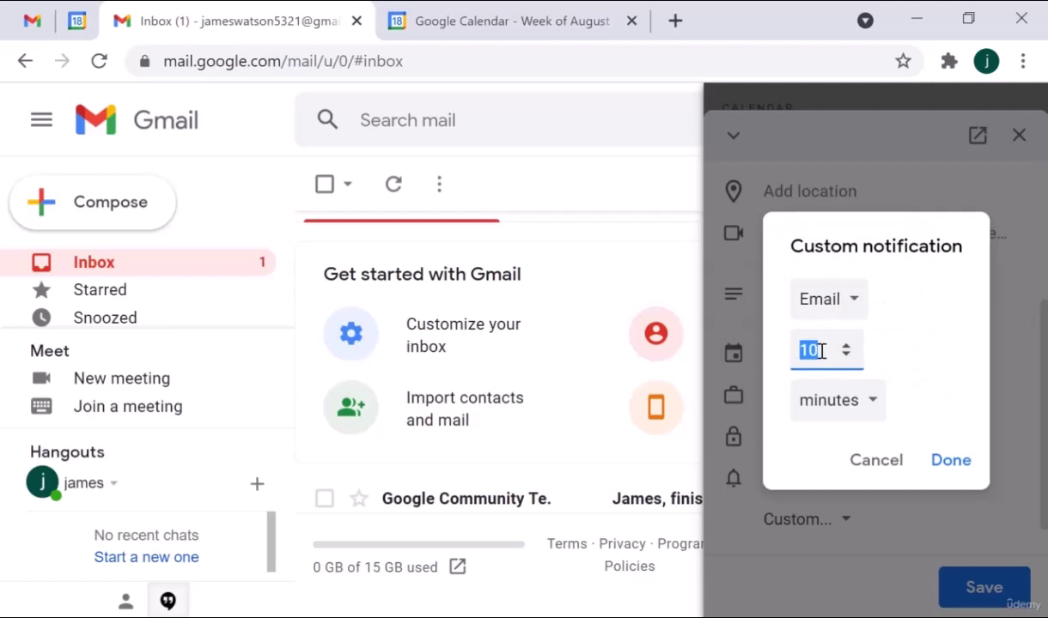
type("15")
left_click(916, 365)
left_click(960, 475)
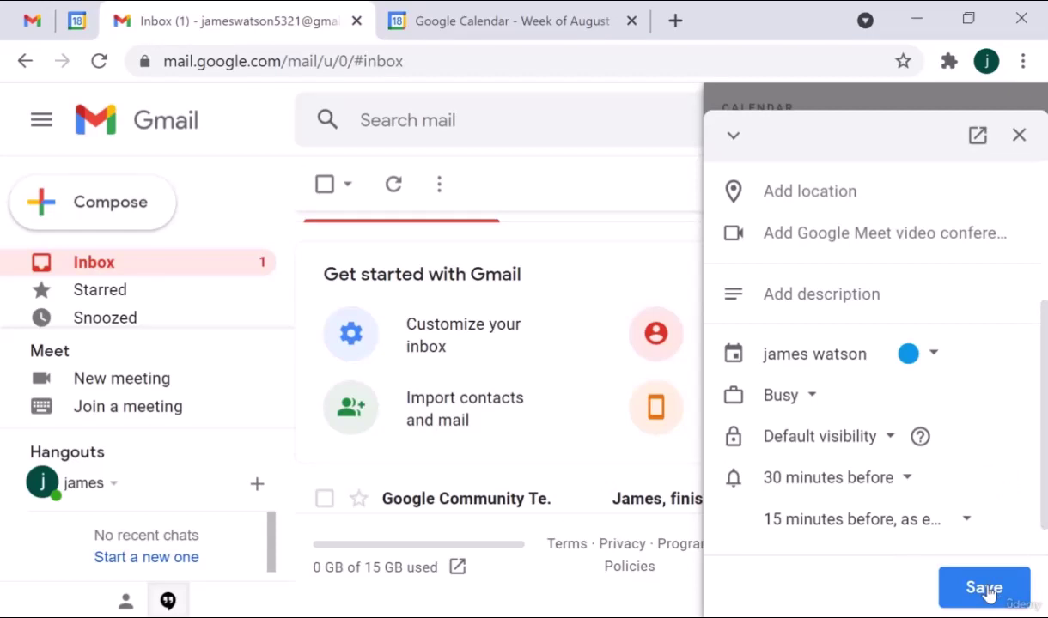
left_click(979, 138)
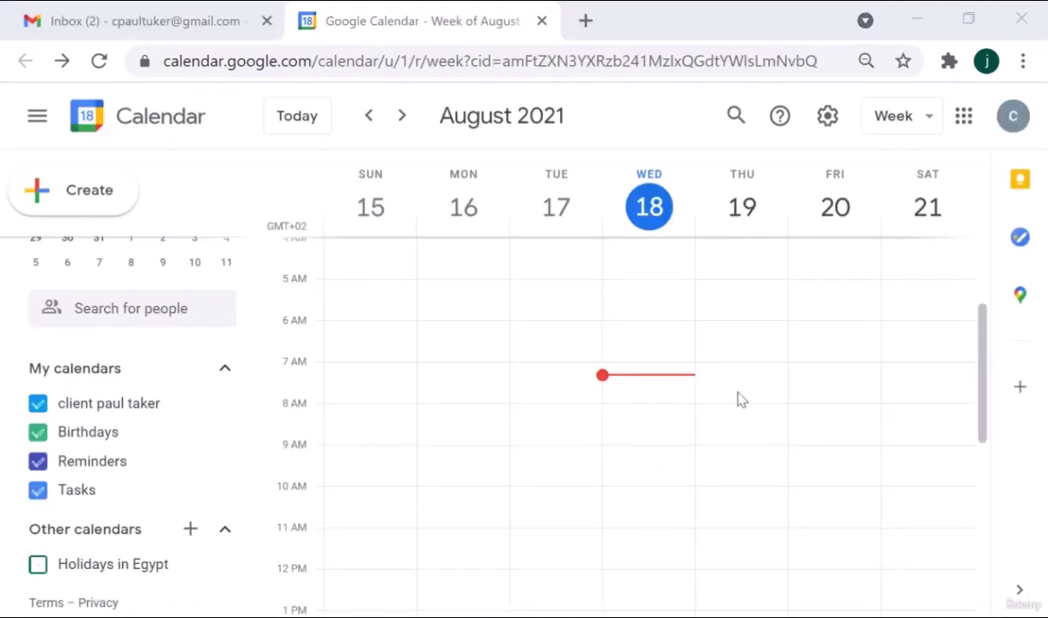
Step: Open the Meeting email in the inbox and create a calendar event from it
left_click(200, 19)
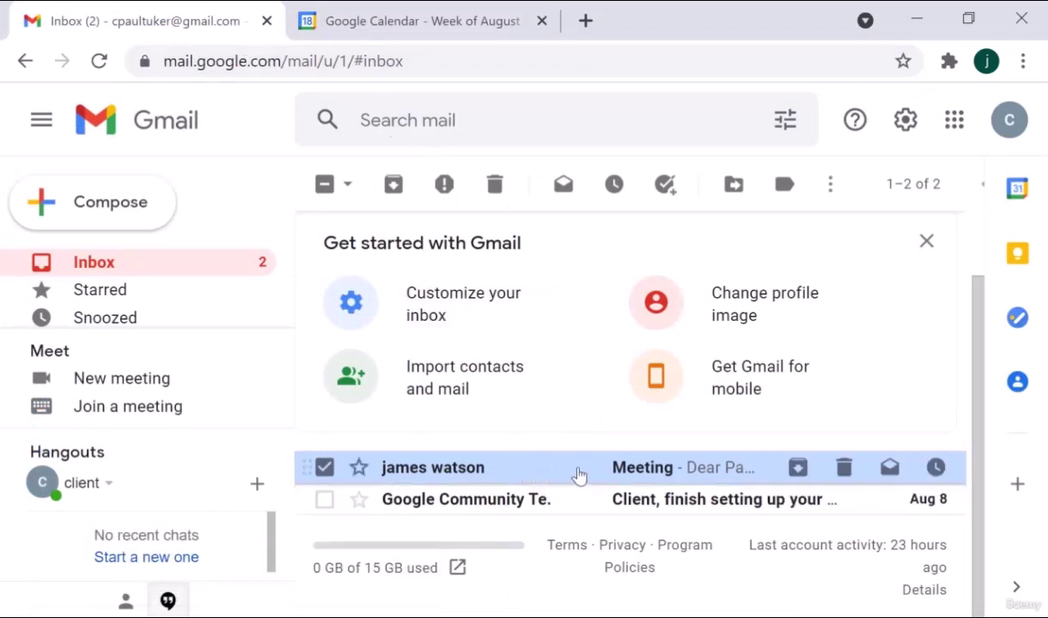
left_click(577, 475)
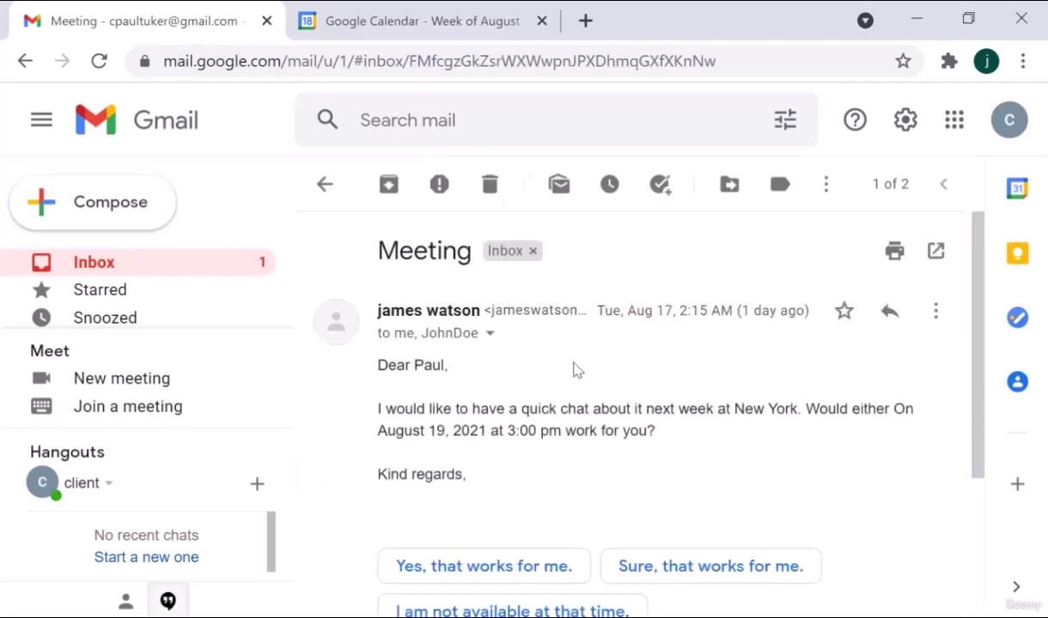
left_click(824, 186)
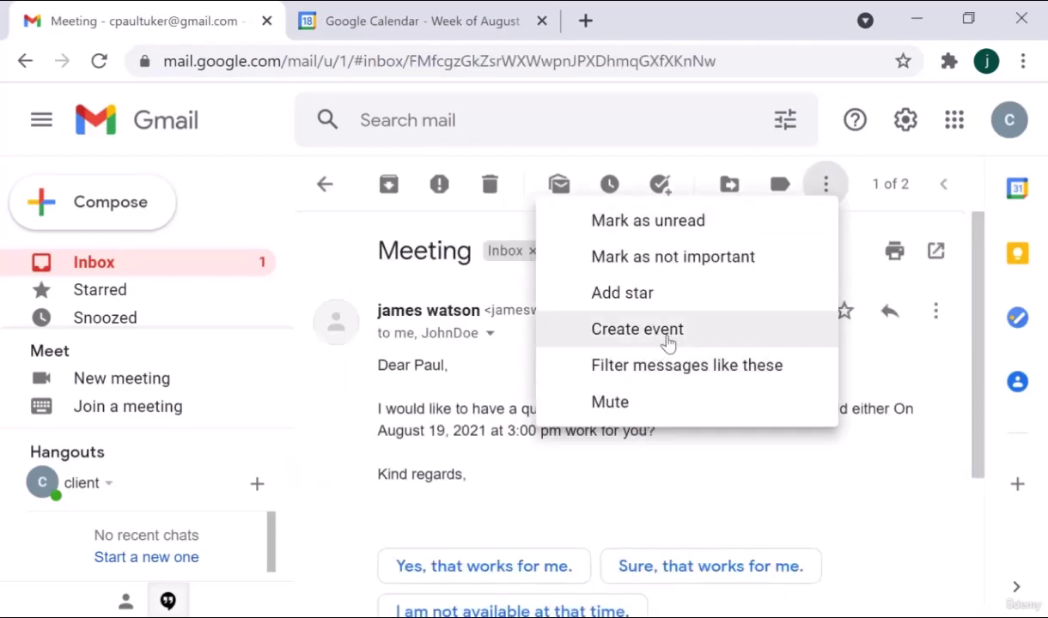
left_click(667, 340)
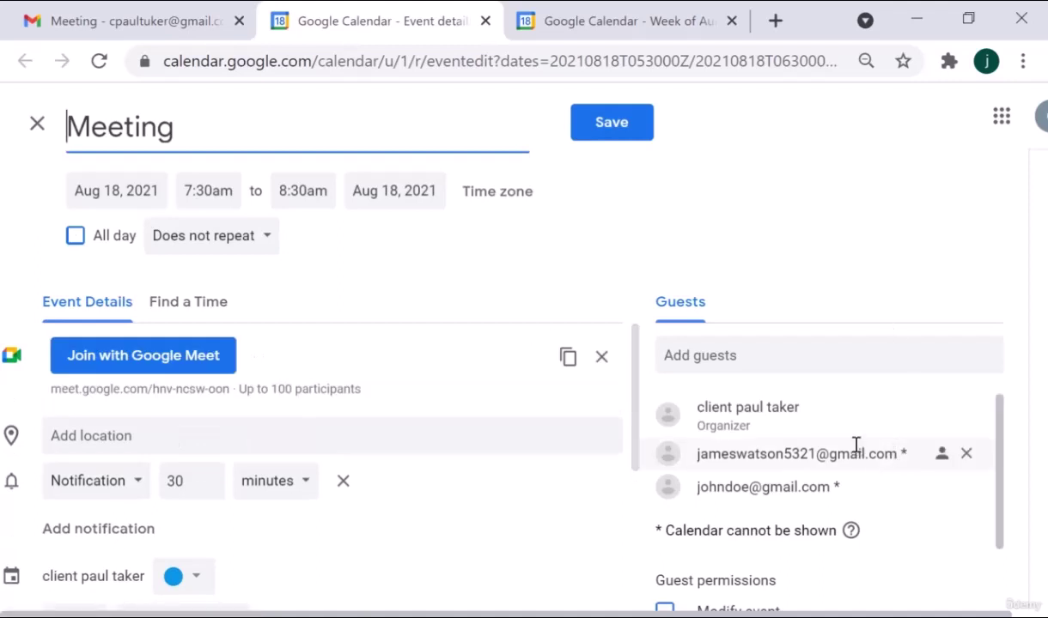
Step: Select the 'Kind regards,' description line, then add a guest by their e-mail address
mouse_move(860, 436)
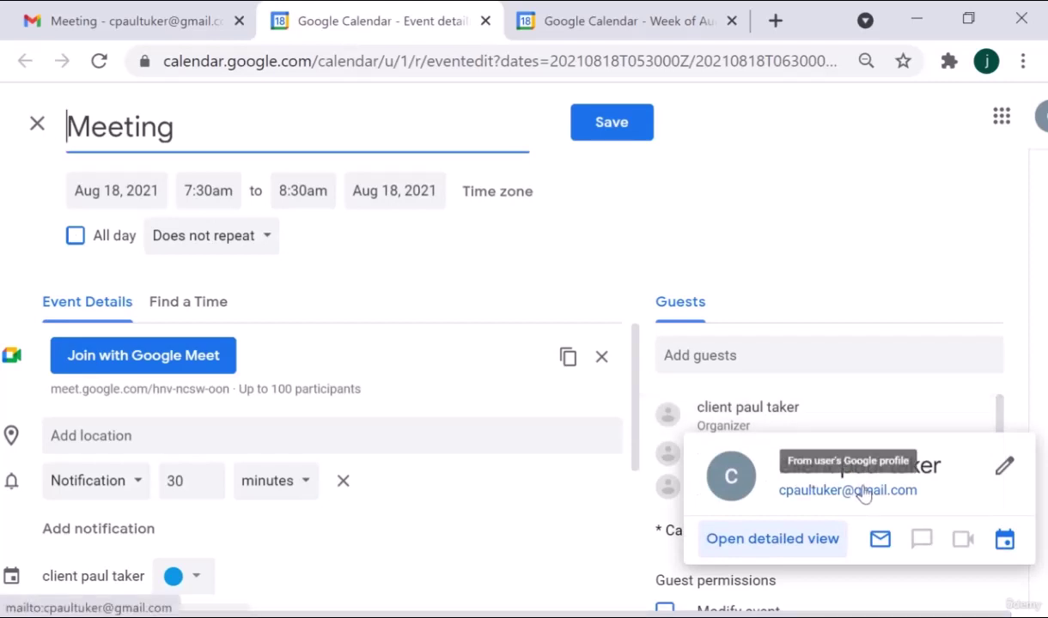
scroll(429, 477, "down", 3)
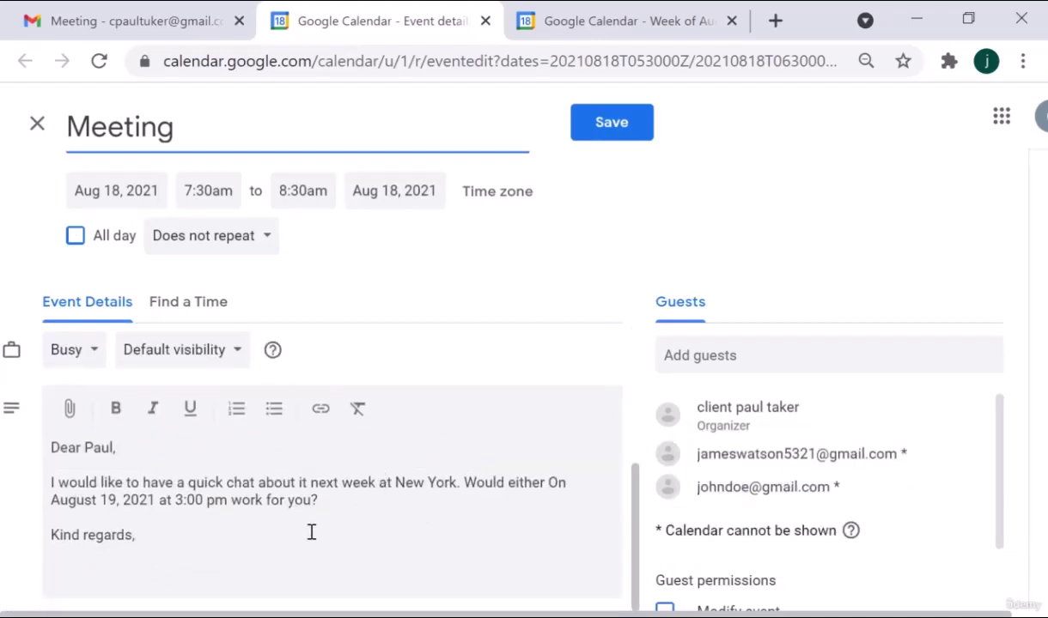
triple_click(239, 535)
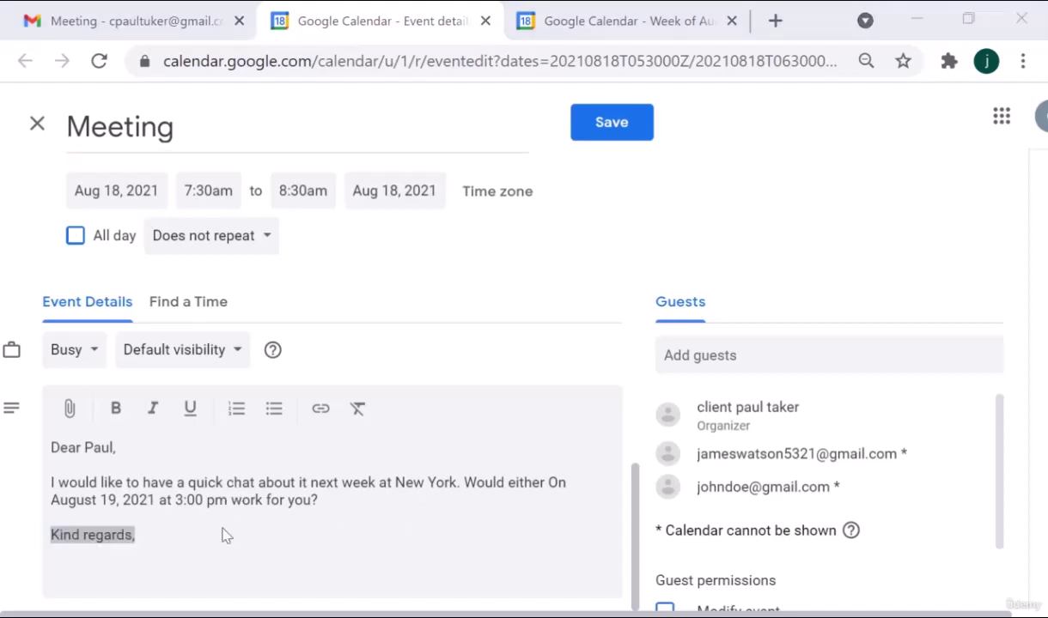
left_click(807, 358)
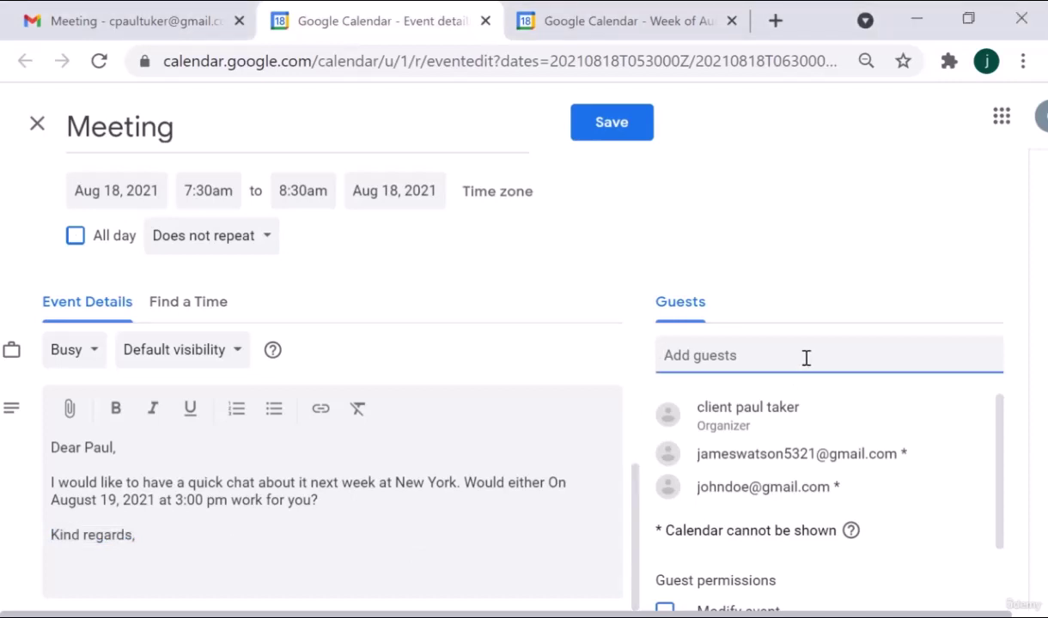
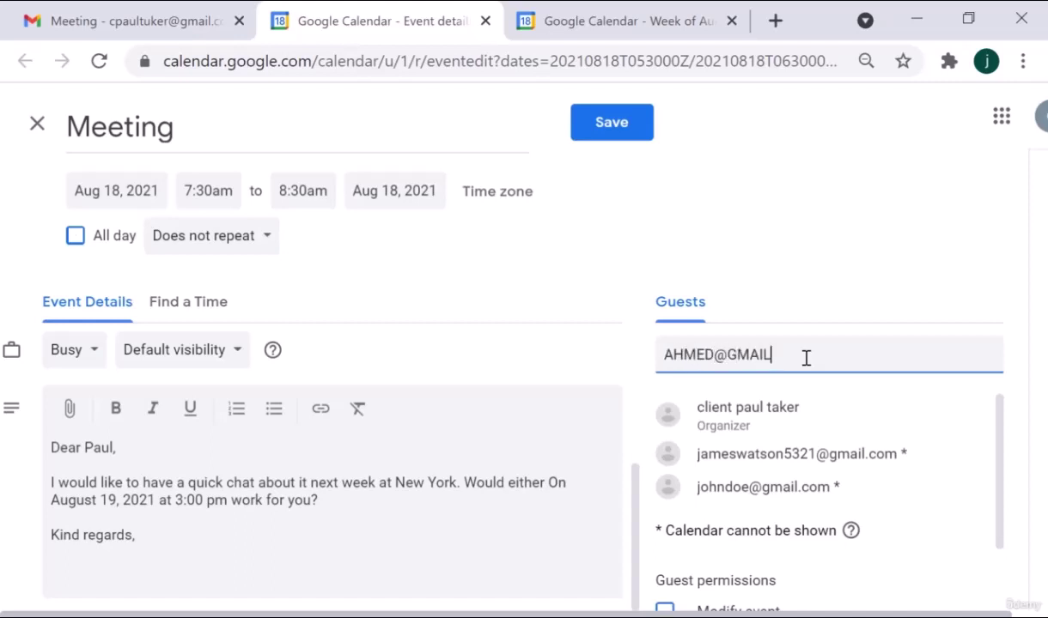
key("Return")
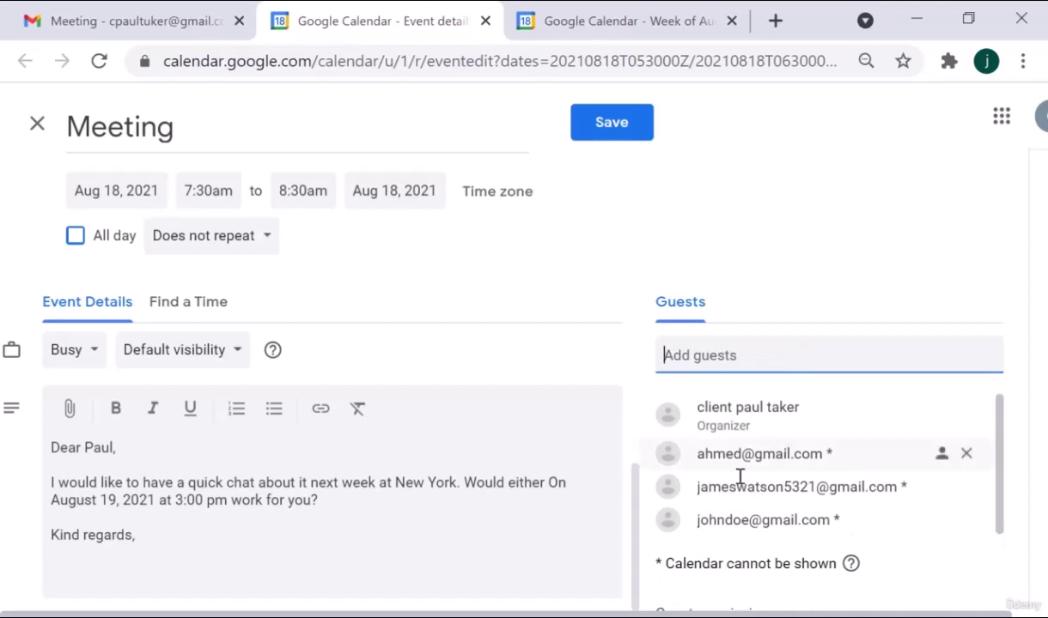
mouse_move(743, 461)
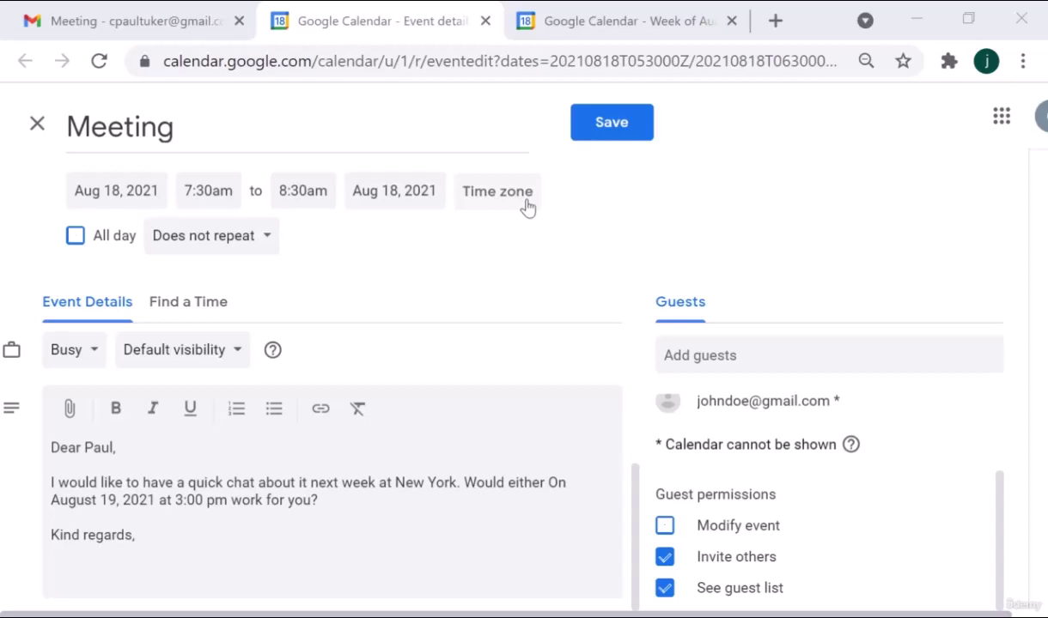
Step: Try Mawson Time as the start time zone but cancel it, then make the Meeting all-day
left_click(532, 196)
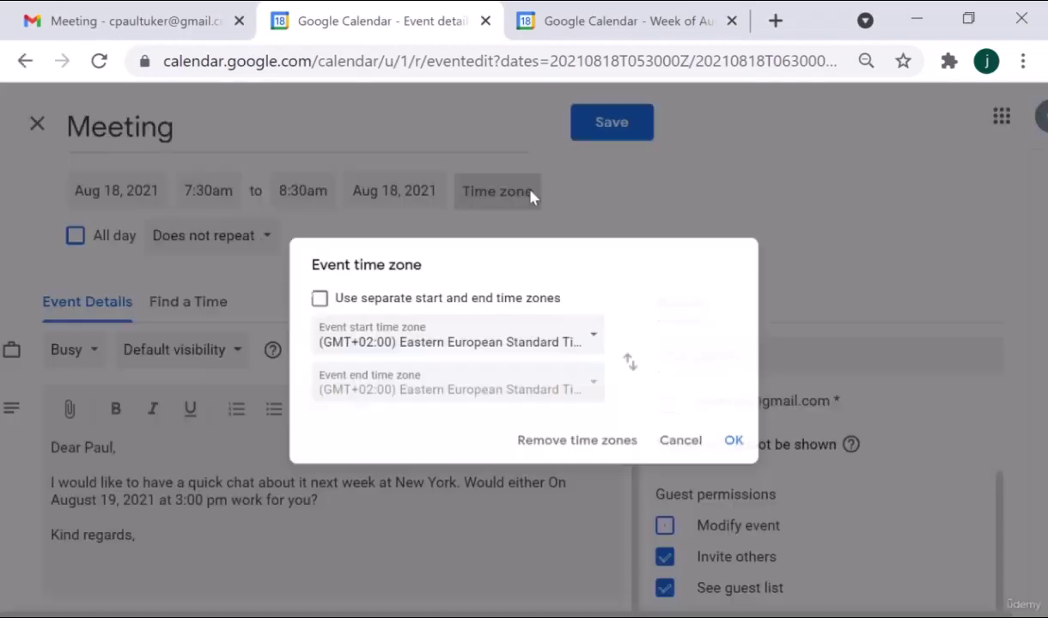
left_click(472, 359)
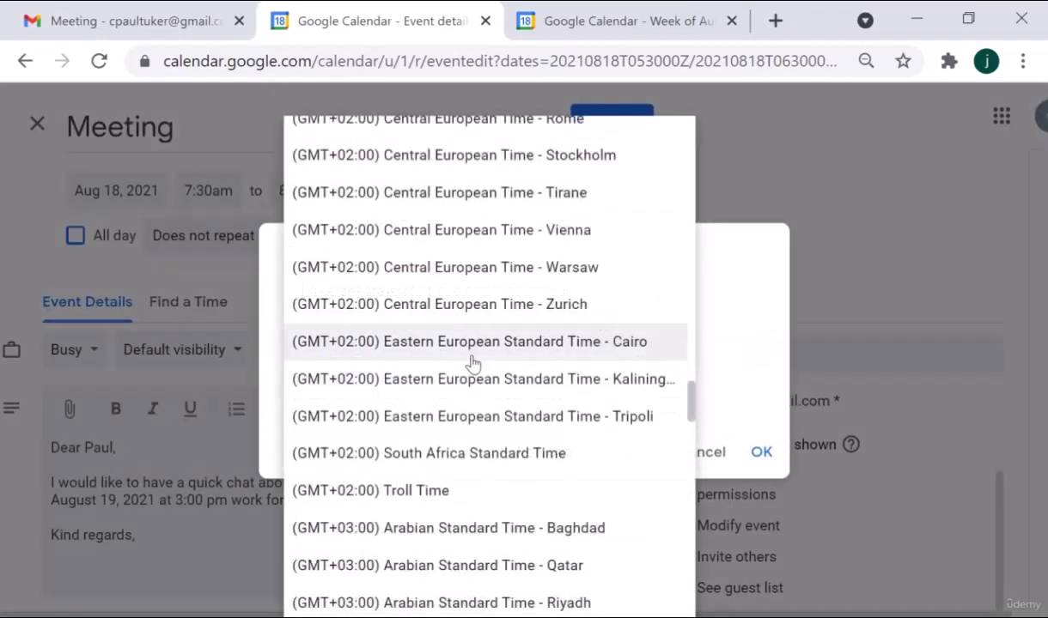
scroll(533, 365, "down", 15)
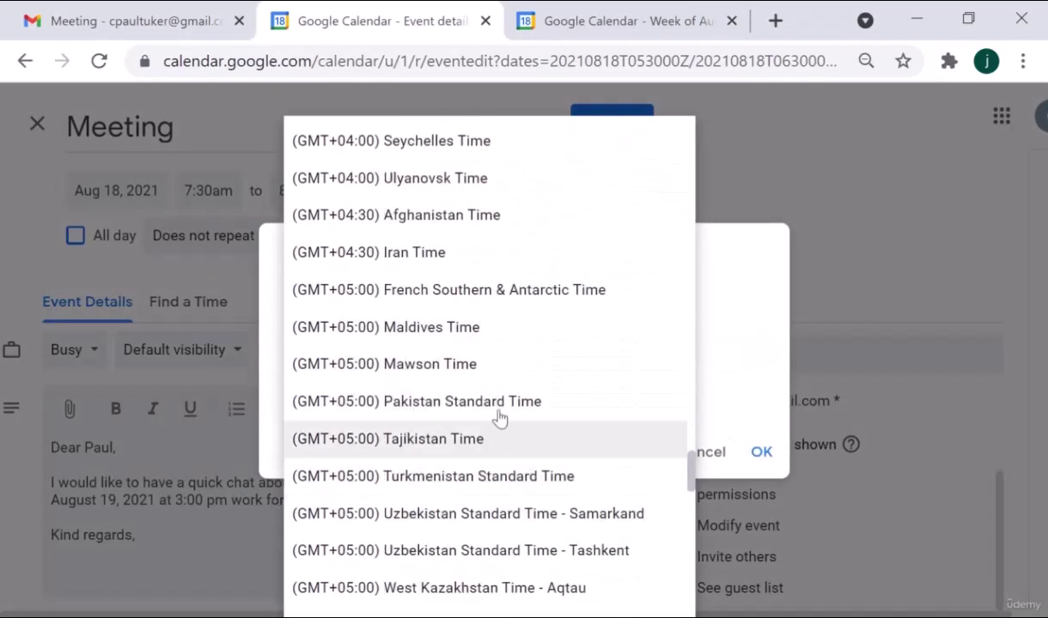
left_click(661, 356)
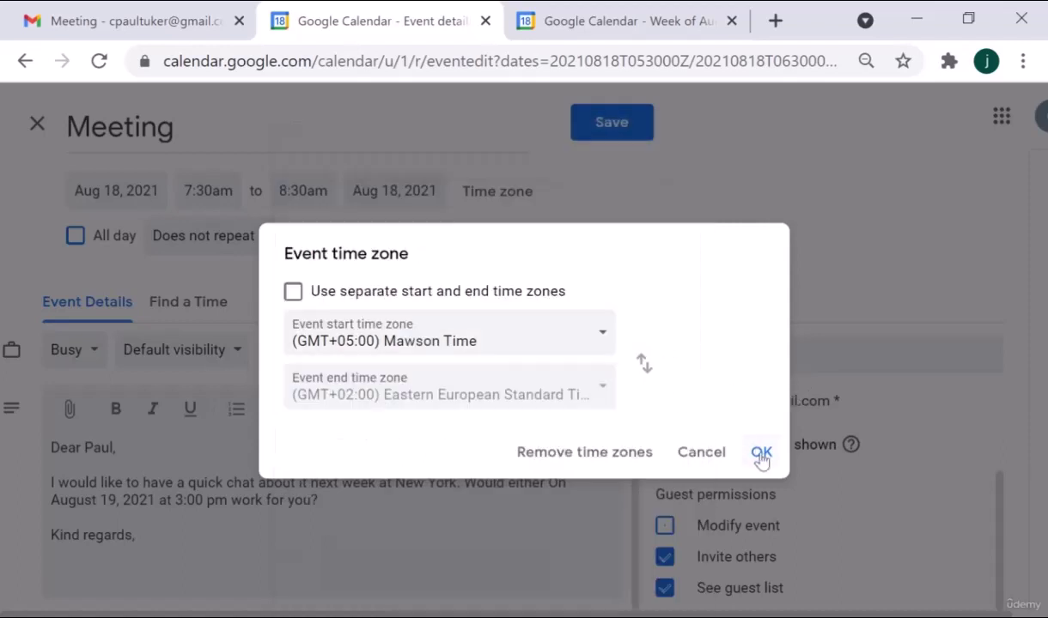
left_click(694, 455)
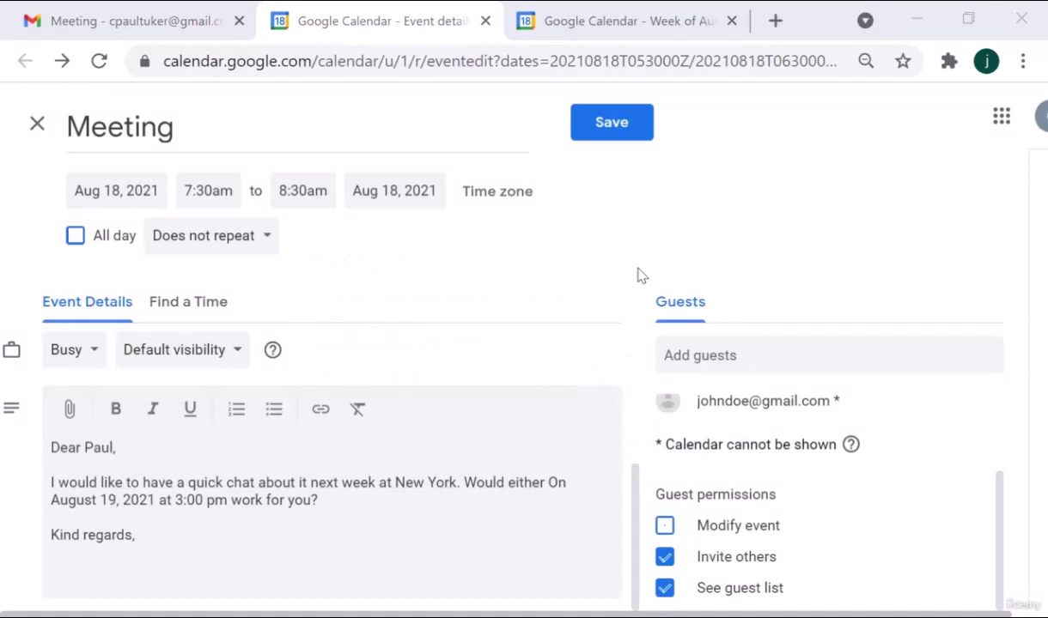
left_click(76, 236)
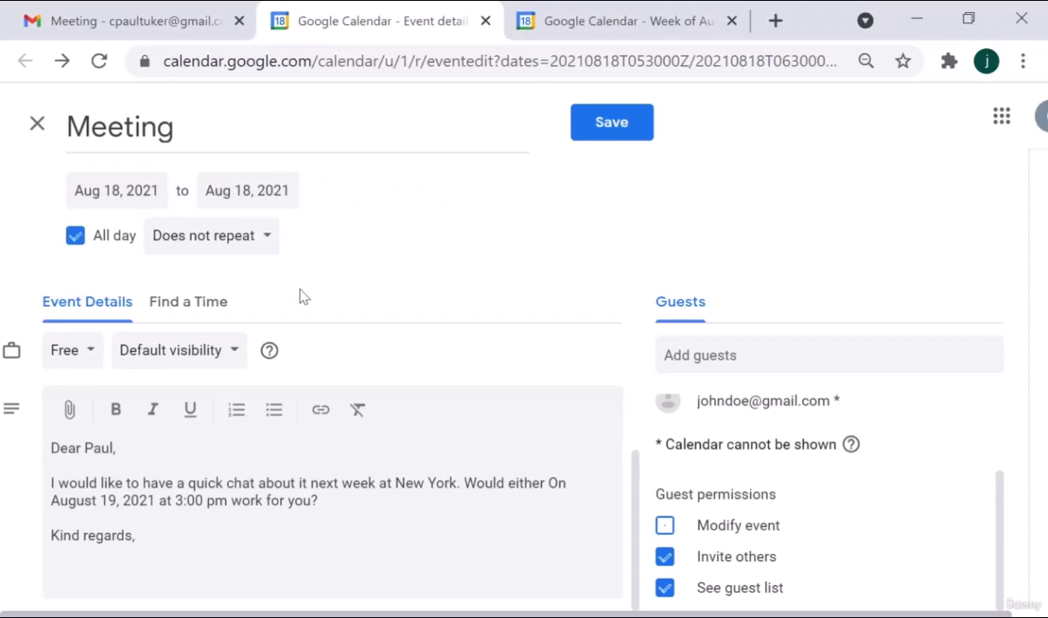
Step: Set the Meeting's end date to Aug 31, 2021 and choose a Custom repeat pattern
left_click(258, 191)
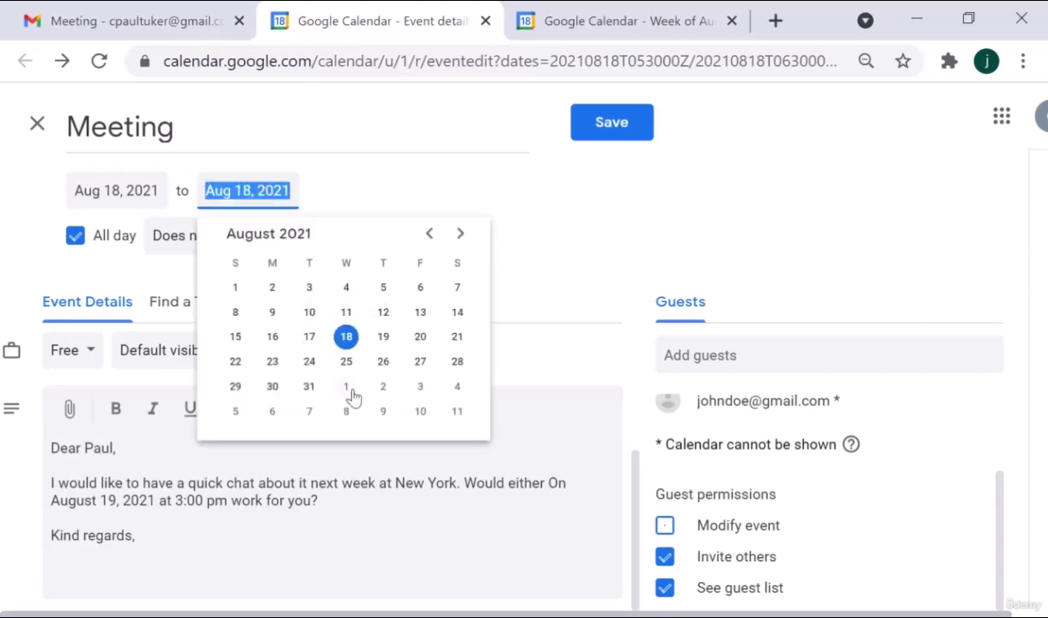
left_click(309, 388)
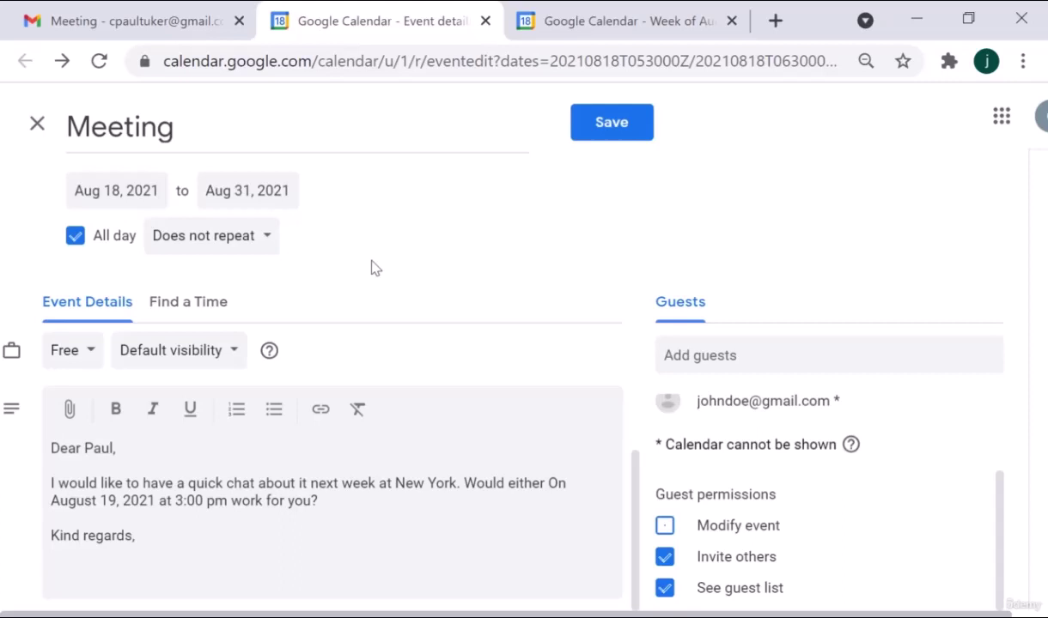
left_click(189, 237)
left_click(262, 459)
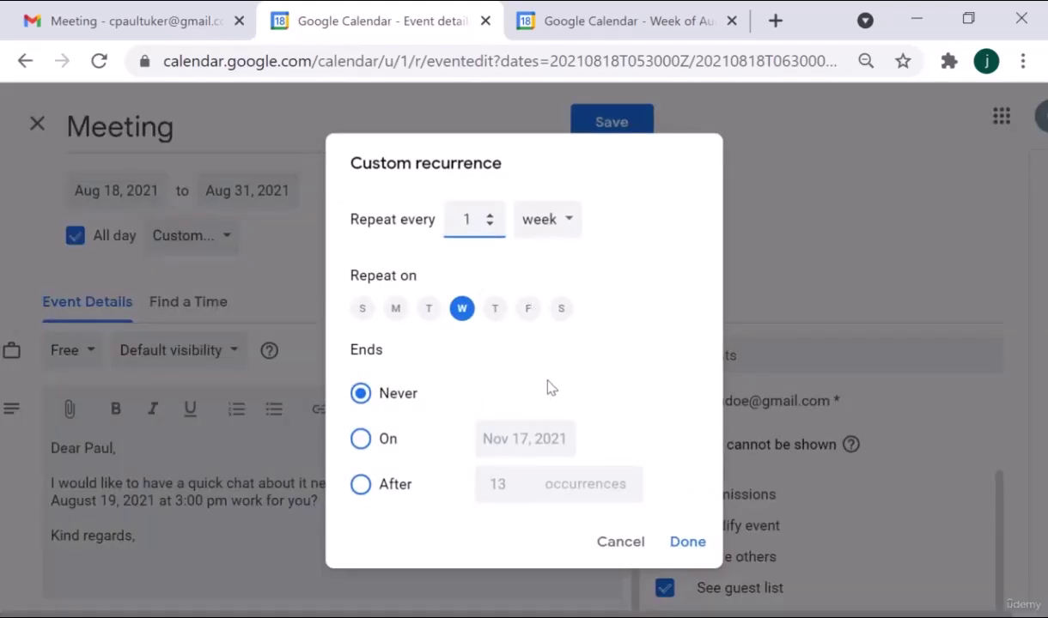
Step: Repeat the Meeting weekly on Monday, Wednesday and Friday, ending on Nov 30, 2021
left_click(396, 311)
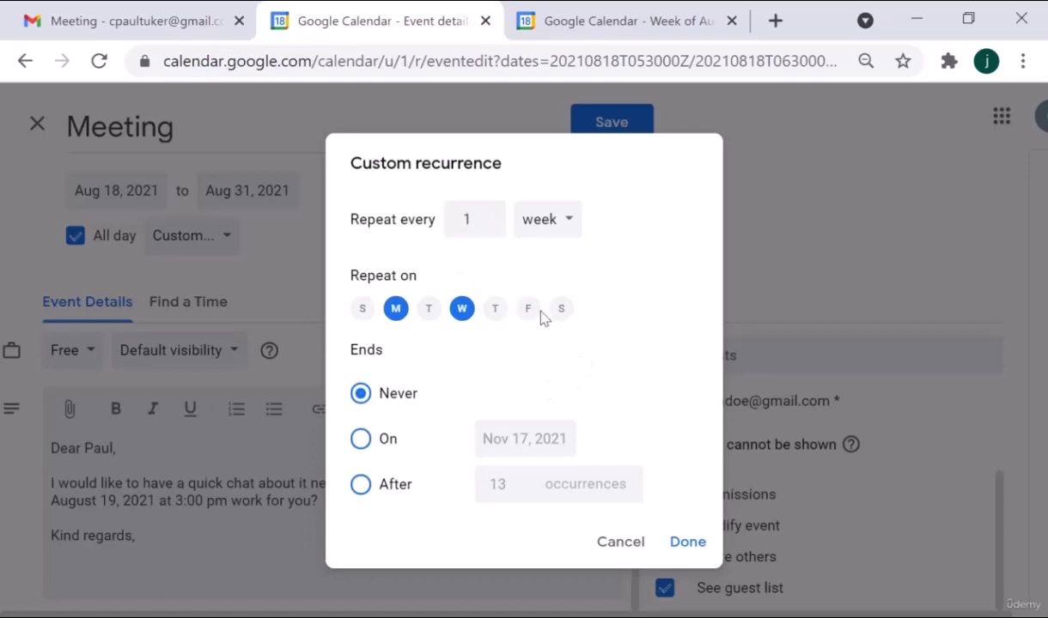
left_click(530, 311)
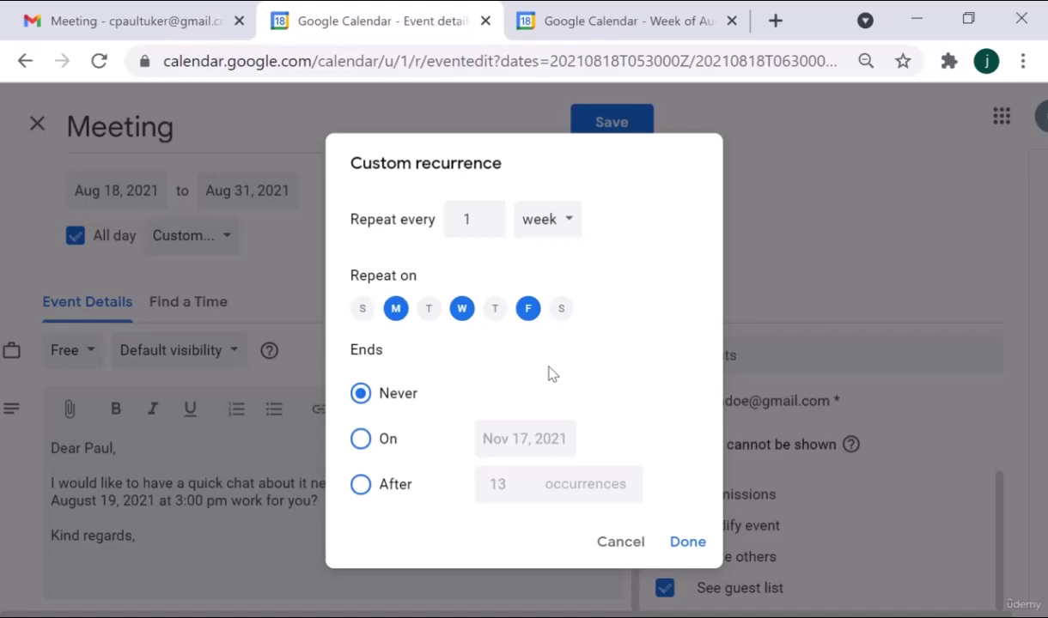
double_click(401, 399)
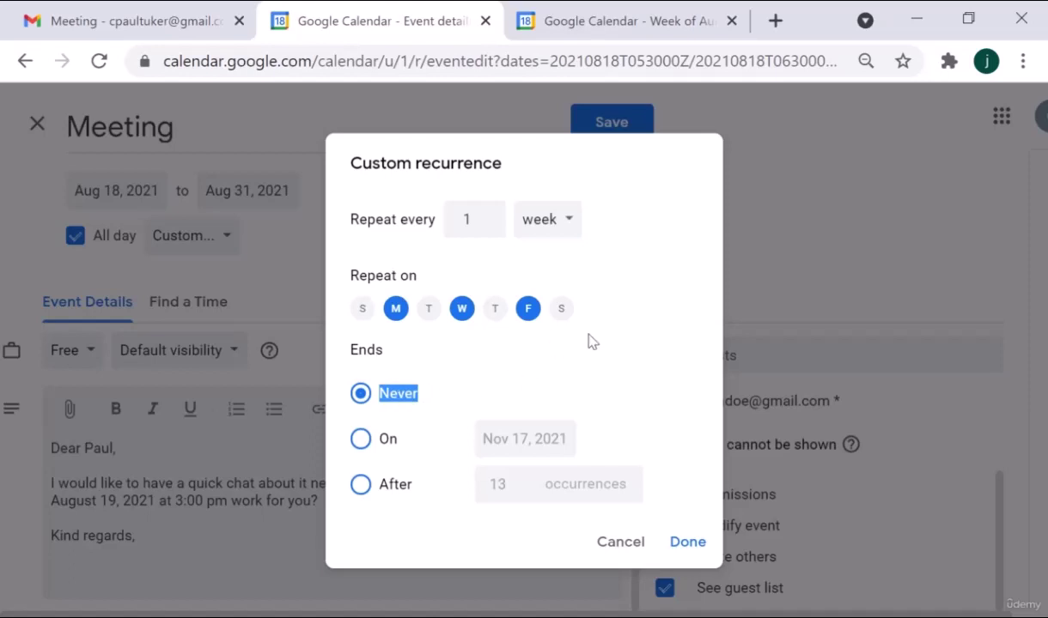
left_click(361, 438)
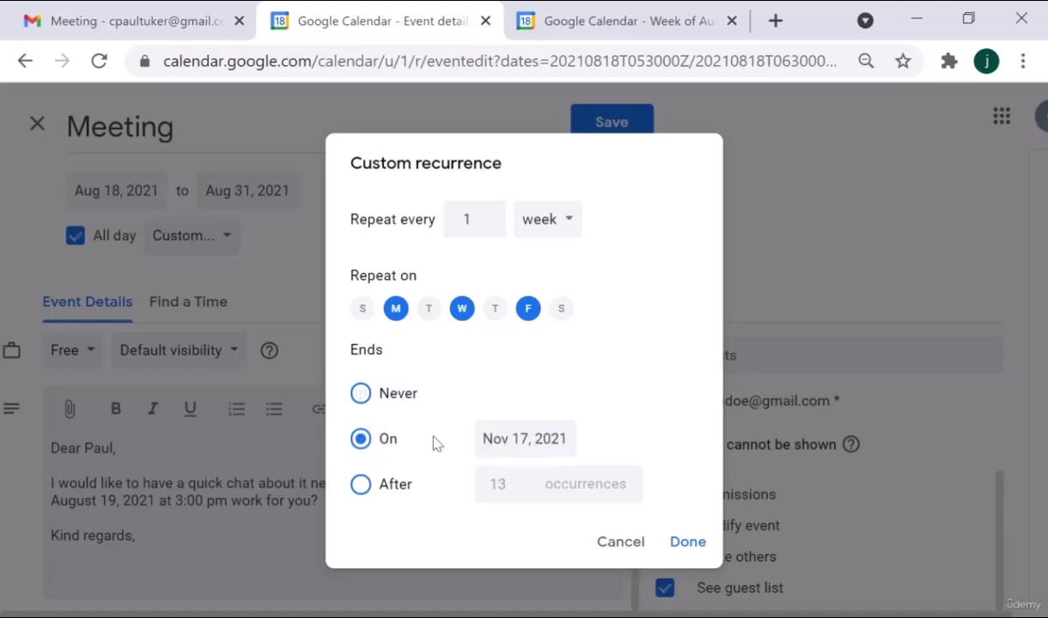
left_click(543, 441)
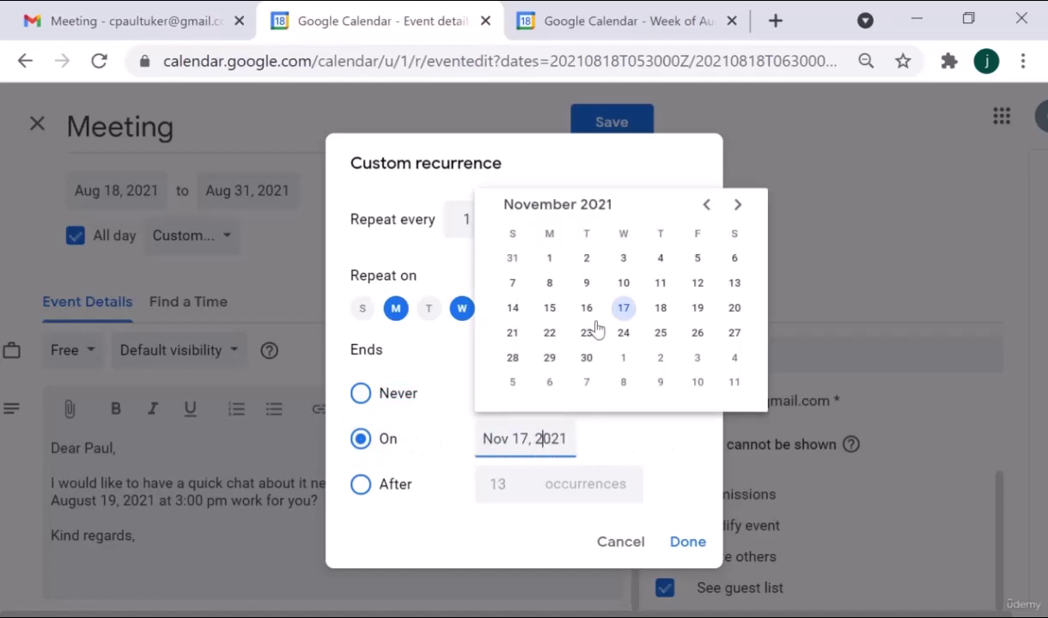
left_click(587, 359)
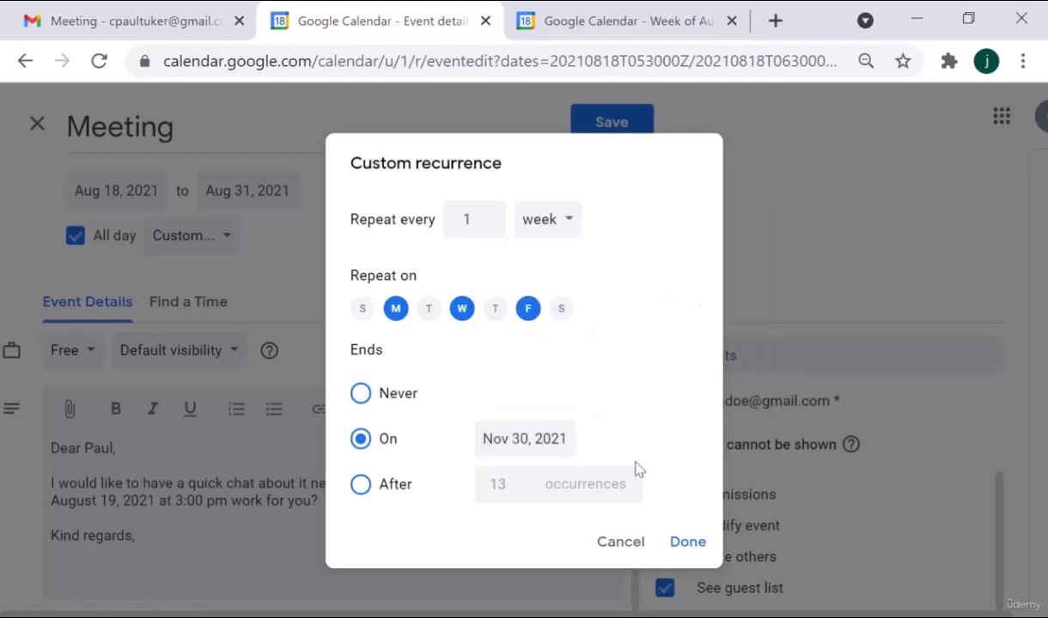
left_click(675, 542)
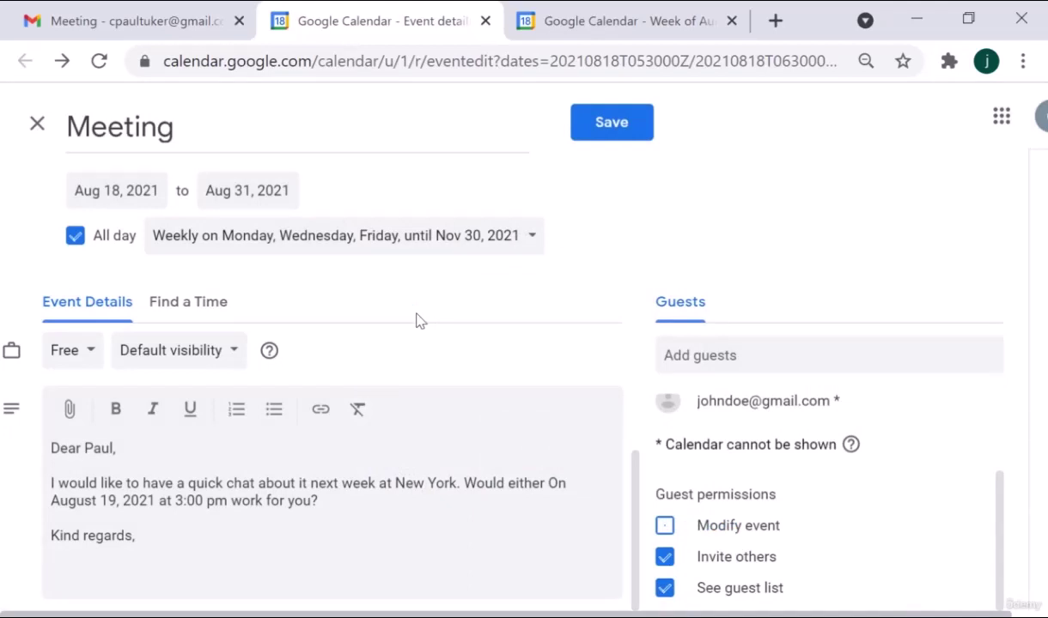
scroll(475, 473, "up", 3)
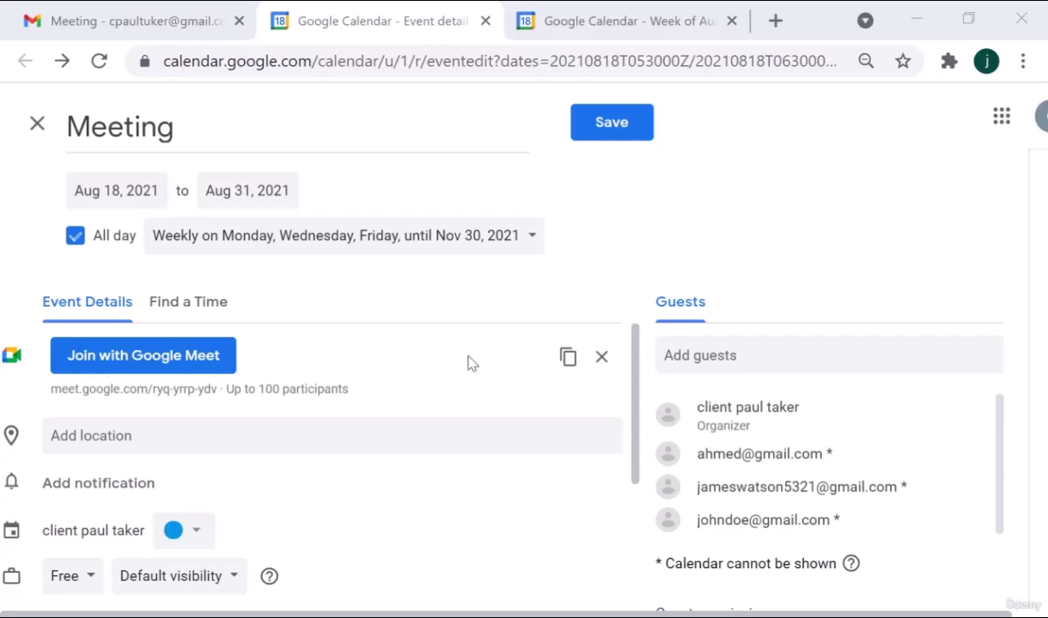
Step: Remove the Meet call, set the location to New York, NY, USA, and add a notification
left_click(601, 356)
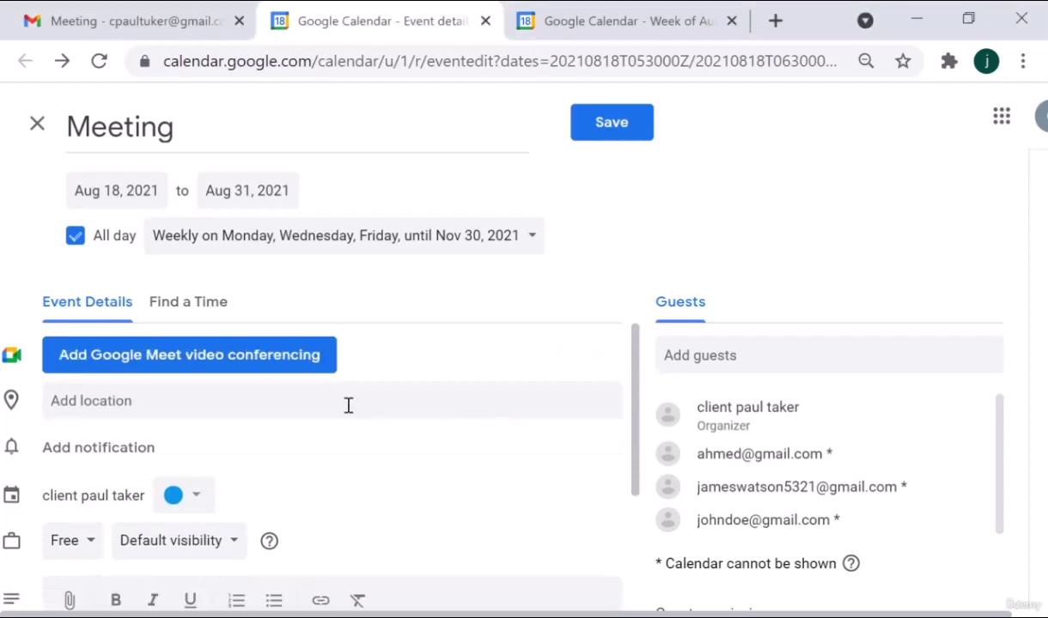
left_click(349, 405)
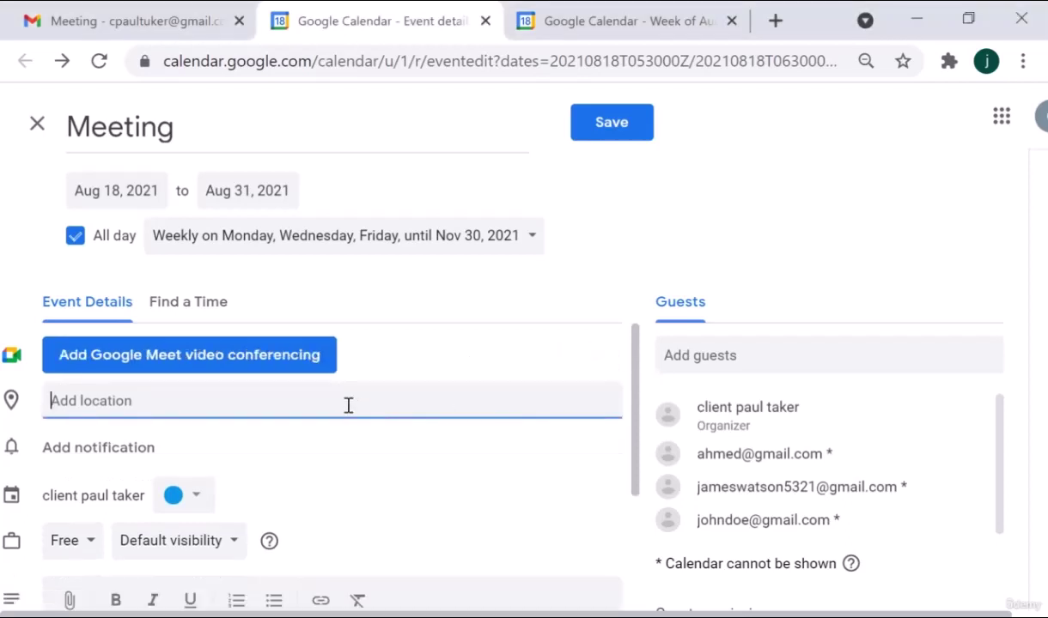
type("NEW")
left_click(266, 448)
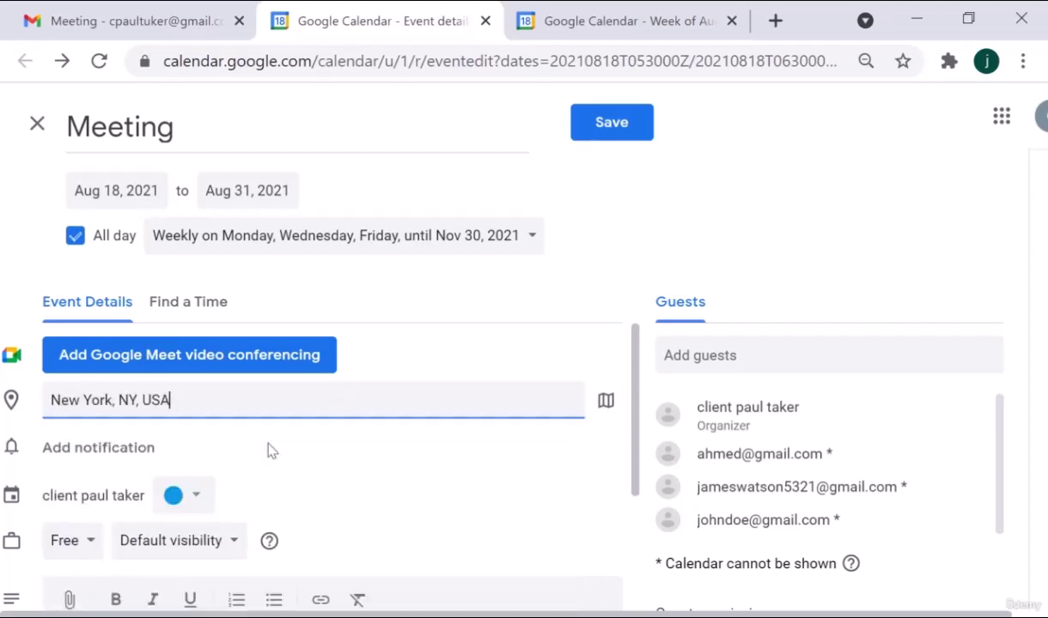
scroll(258, 438, "down", 2)
scroll(171, 421, "up", 2)
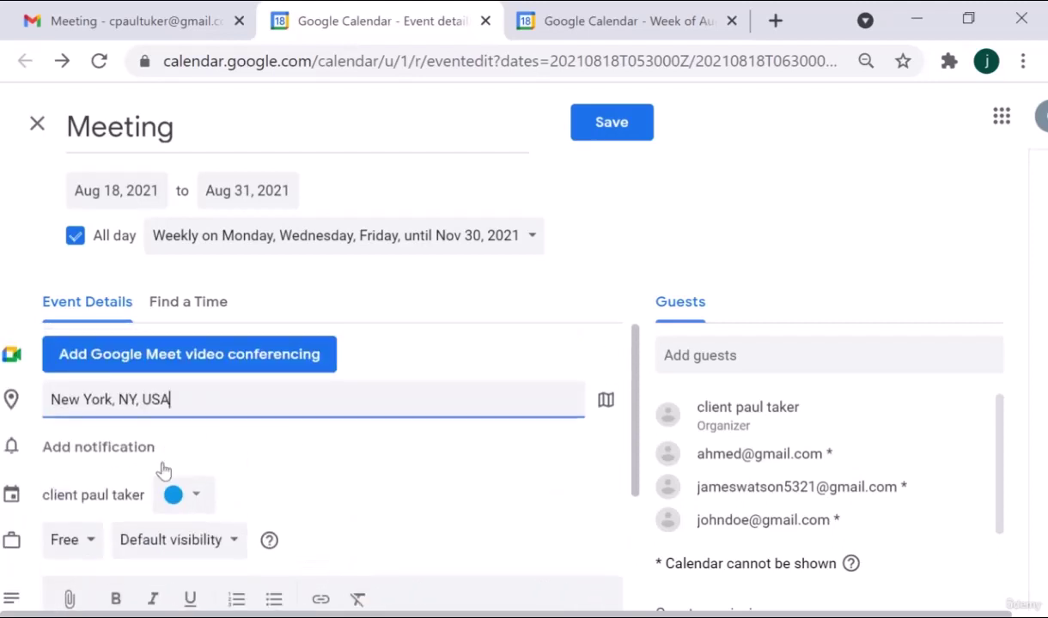
left_click(141, 448)
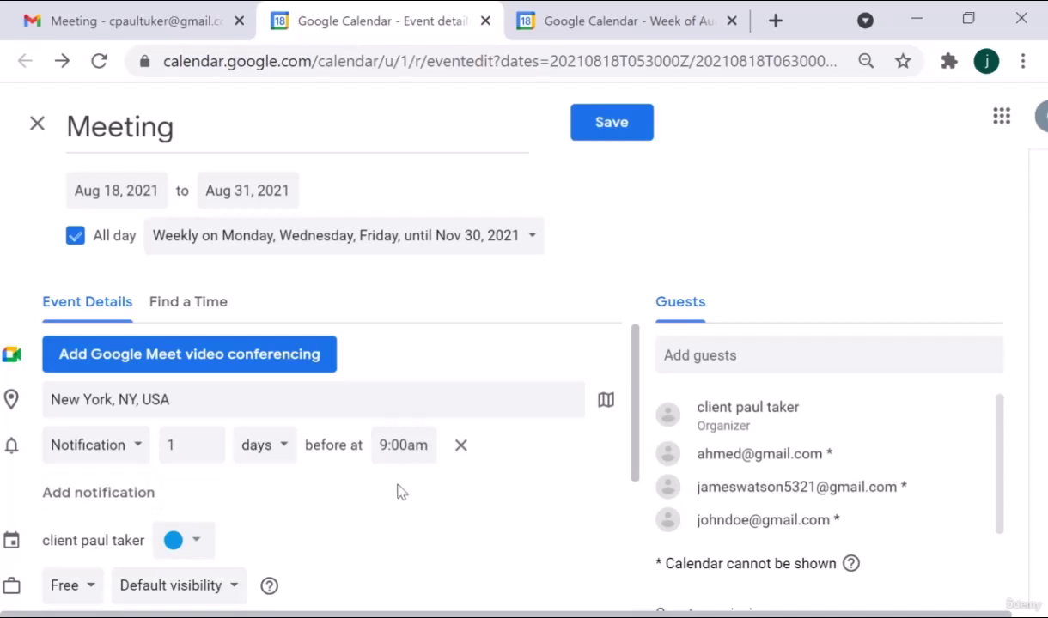
Step: Turn off All day so the Meeting is 7:30–8:30am, and add a 10-minute email reminder
left_click(75, 235)
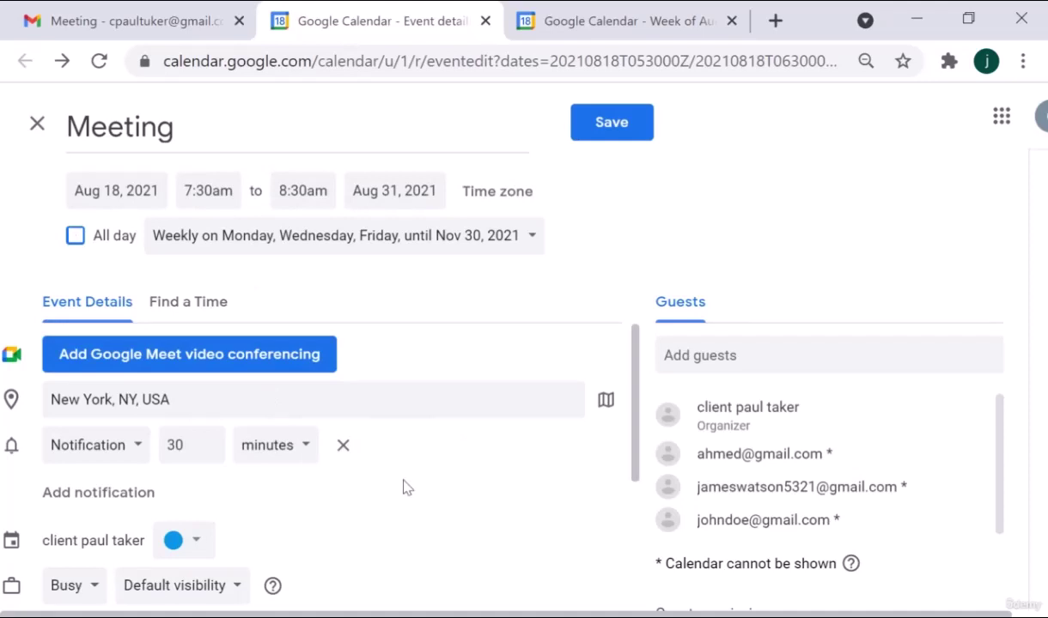
left_click(142, 494)
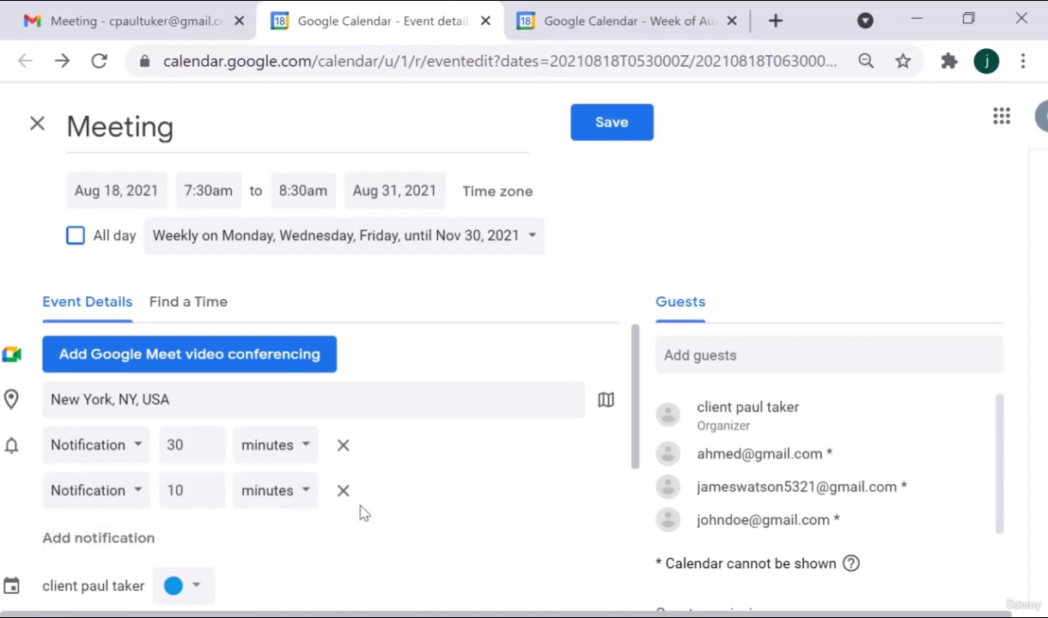
left_click(110, 490)
left_click(90, 455)
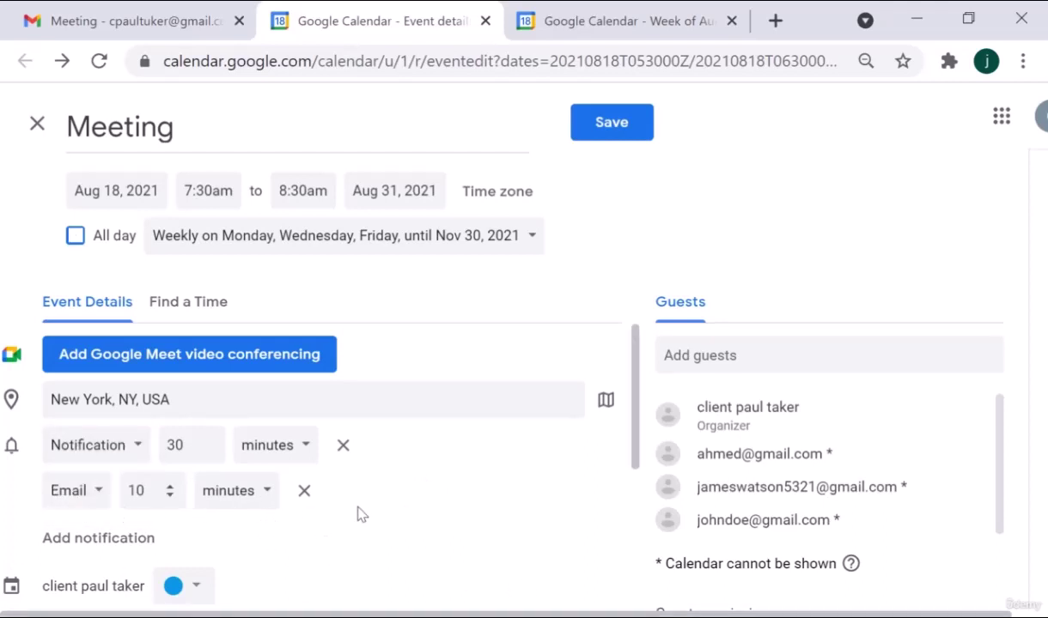
scroll(404, 529, "down", 2)
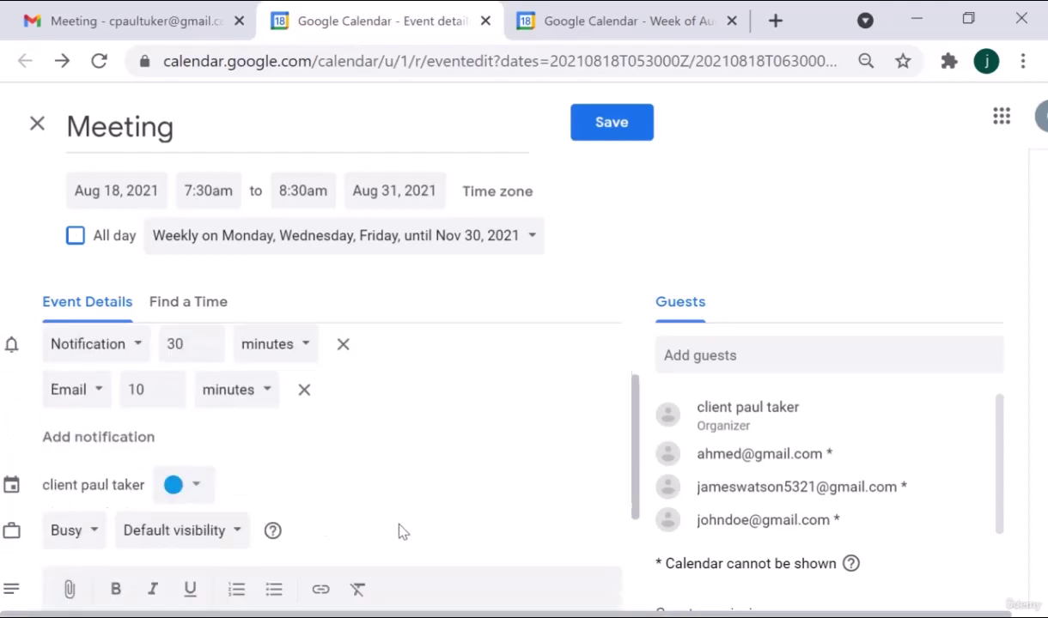
Step: Colour the Meeting green, save it, and send invitation emails to the guests
left_click(180, 471)
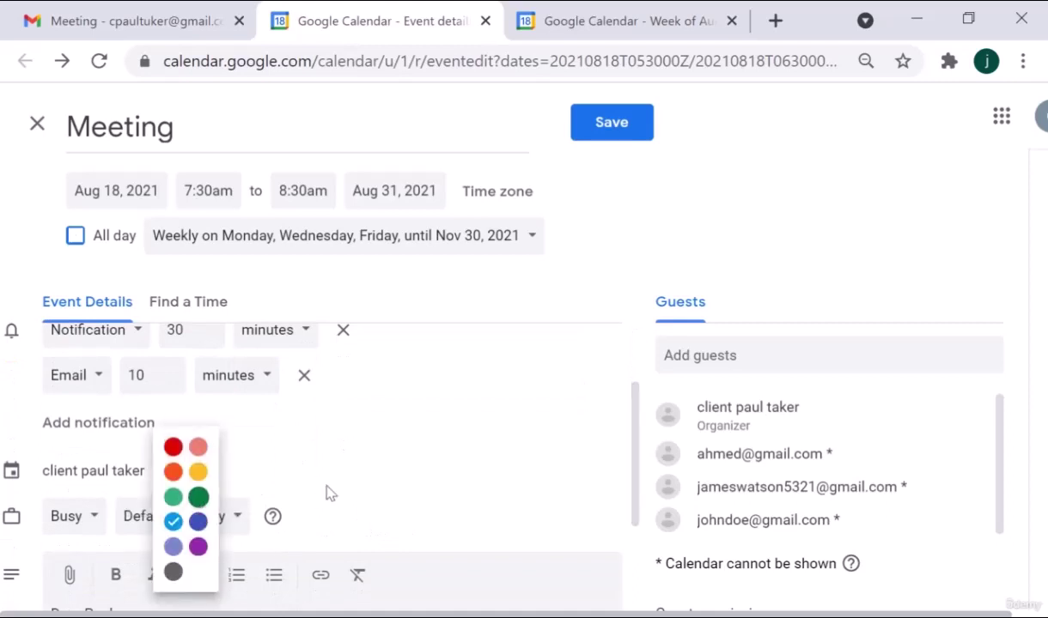
left_click(331, 494)
scroll(410, 493, "up", 1)
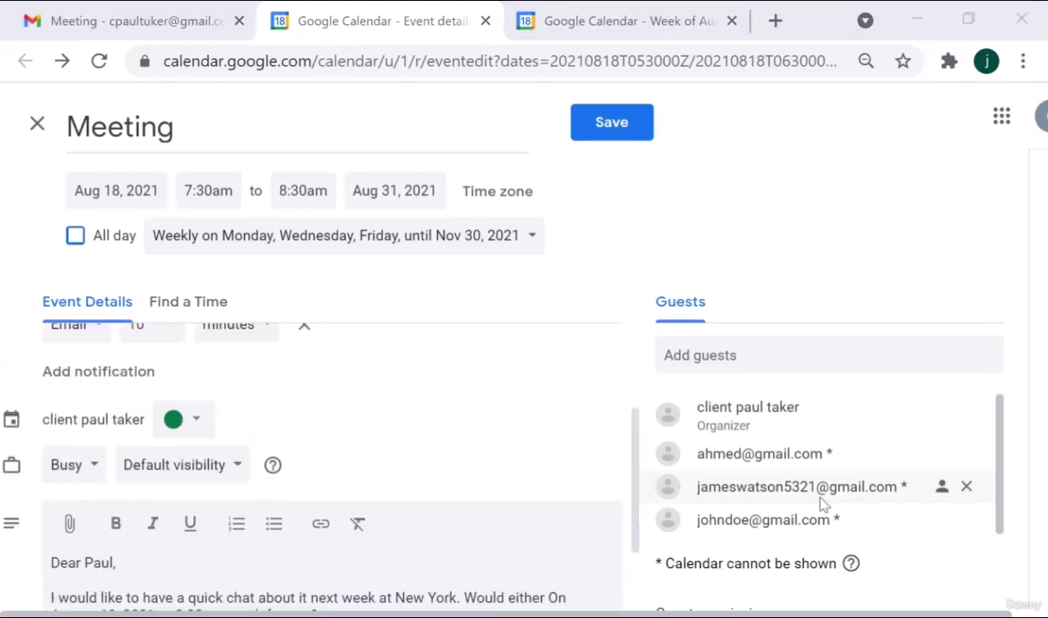
left_click(625, 133)
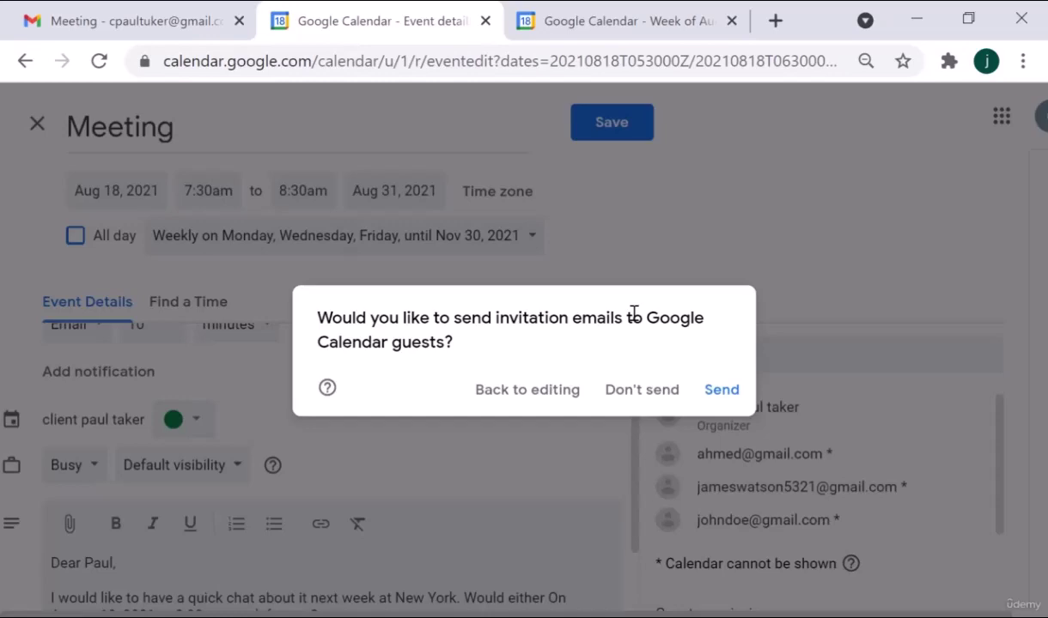
left_click(721, 392)
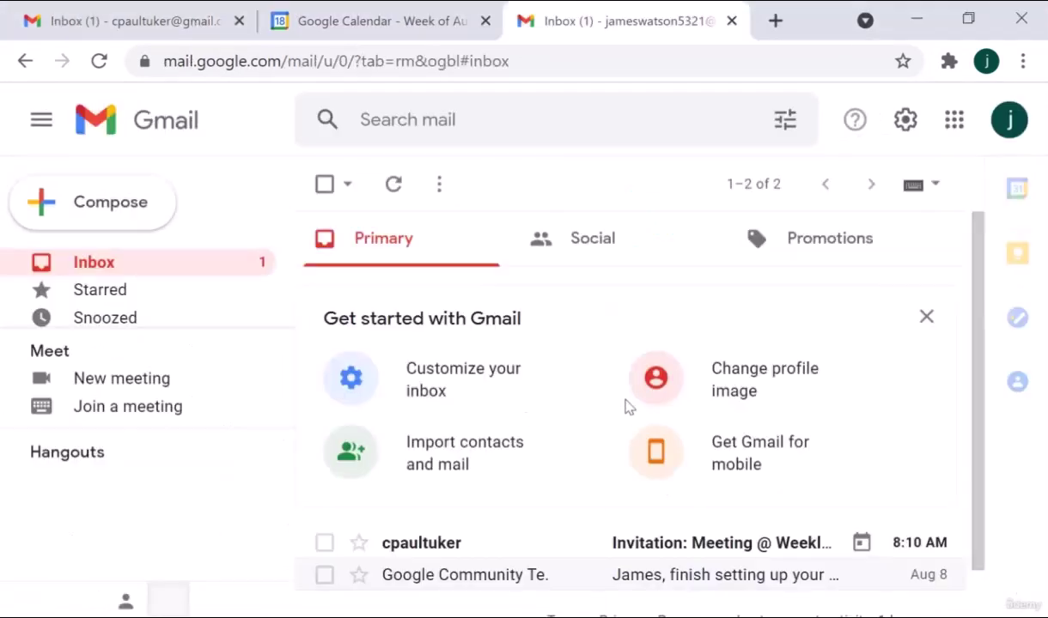
Step: Open the Meeting invitation email and view its event via the Google Calendar link
scroll(577, 435, "down", 2)
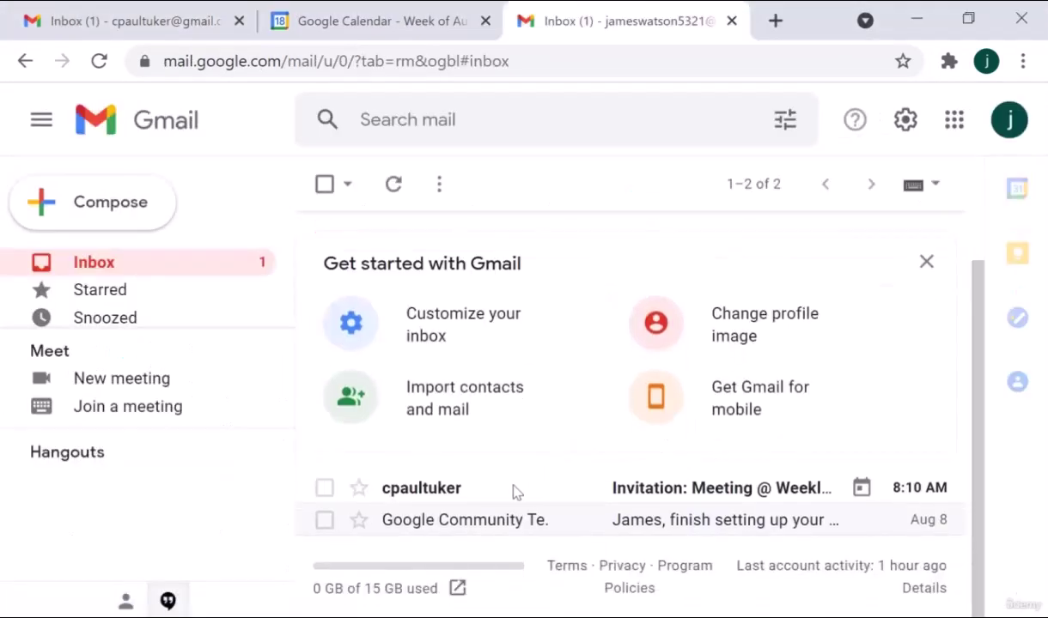
left_click(492, 496)
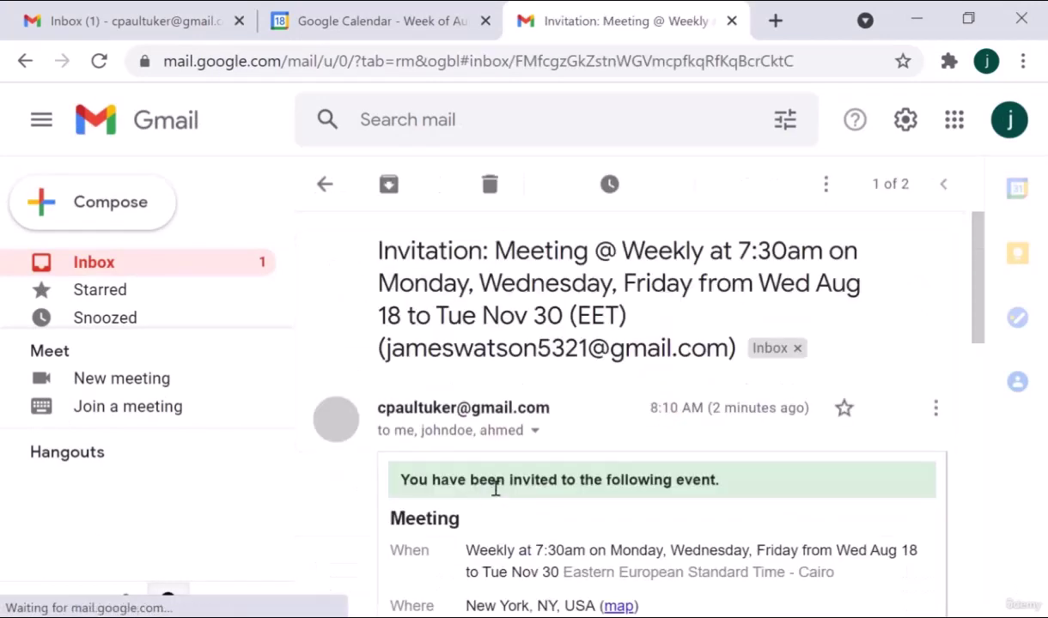
scroll(728, 458, "down", 3)
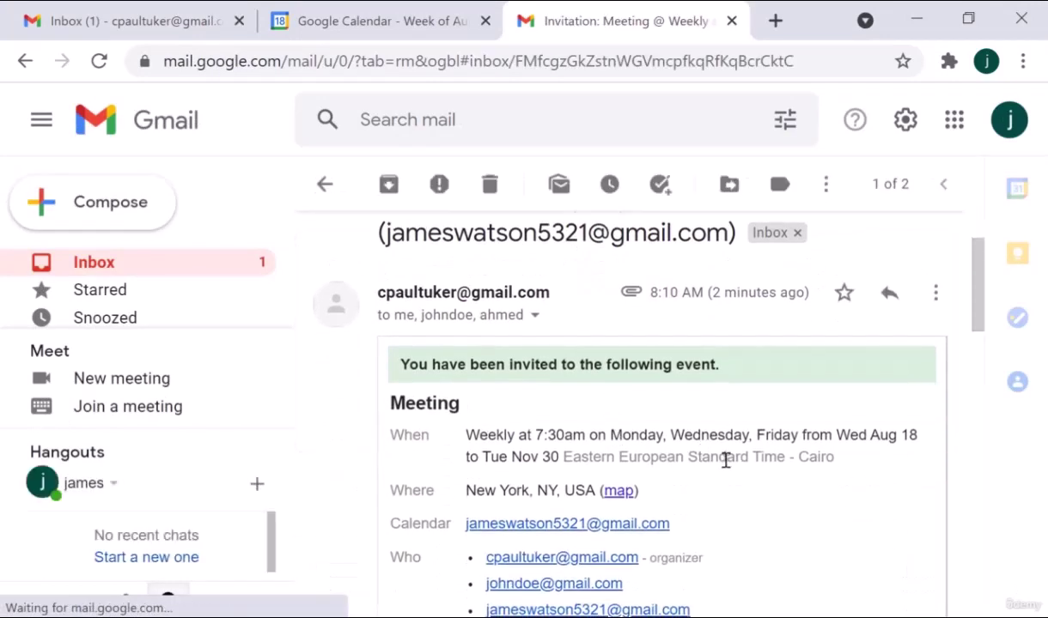
scroll(726, 460, "down", 5)
scroll(726, 468, "up", 4)
scroll(726, 471, "up", 3)
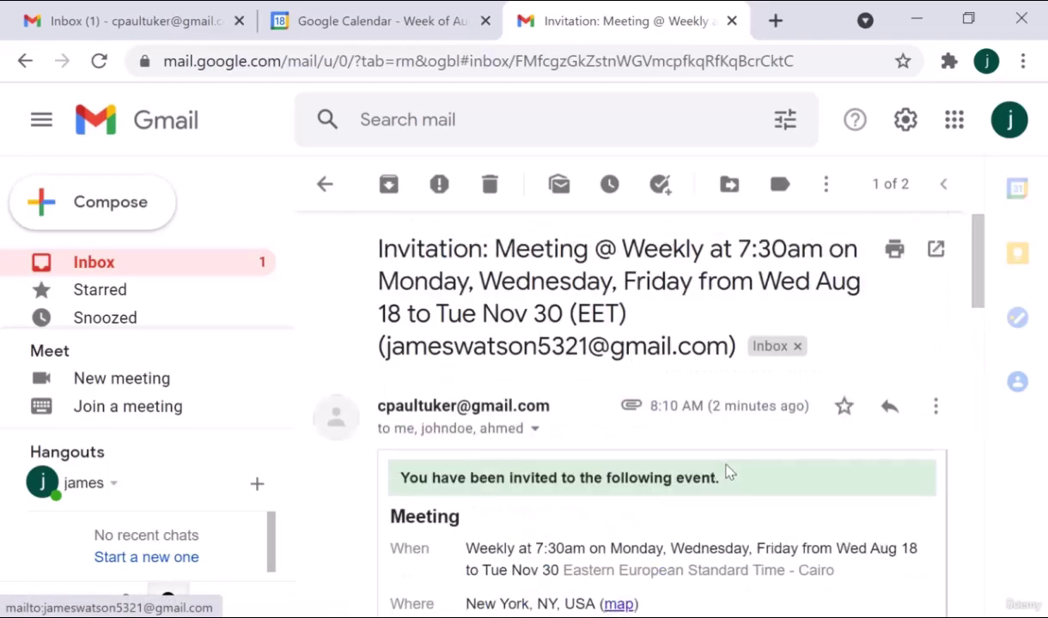
scroll(726, 470, "down", 3)
scroll(727, 471, "down", 3)
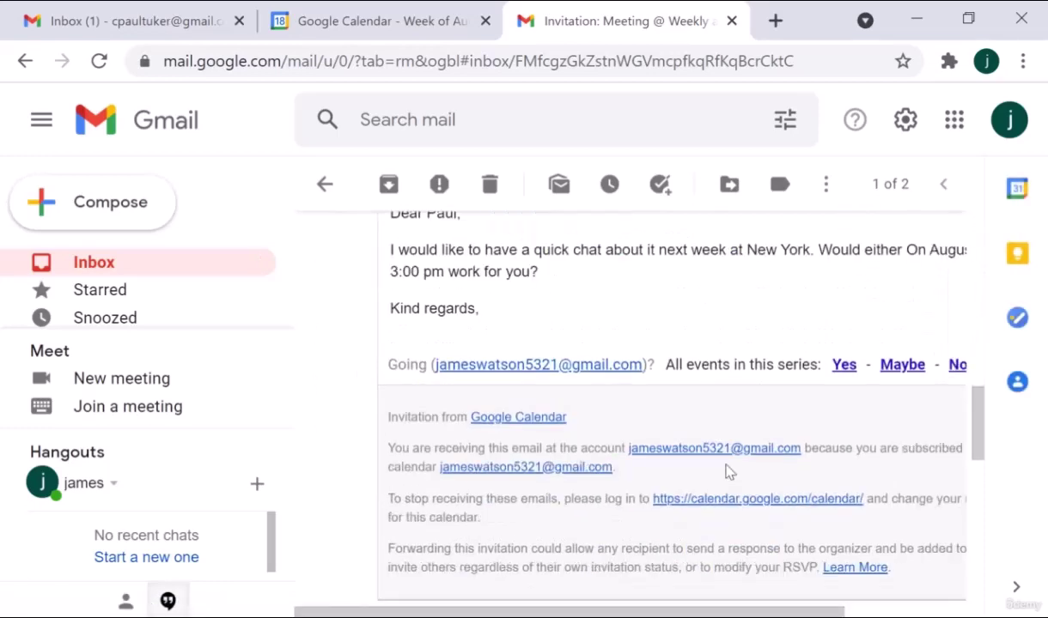
scroll(726, 470, "up", 6)
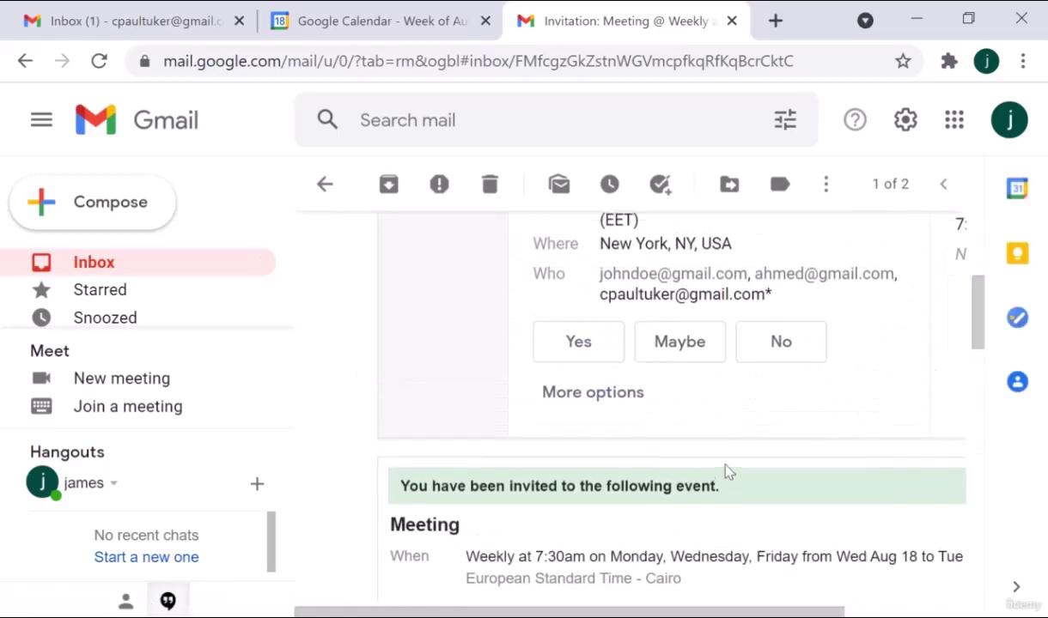
left_click(706, 477)
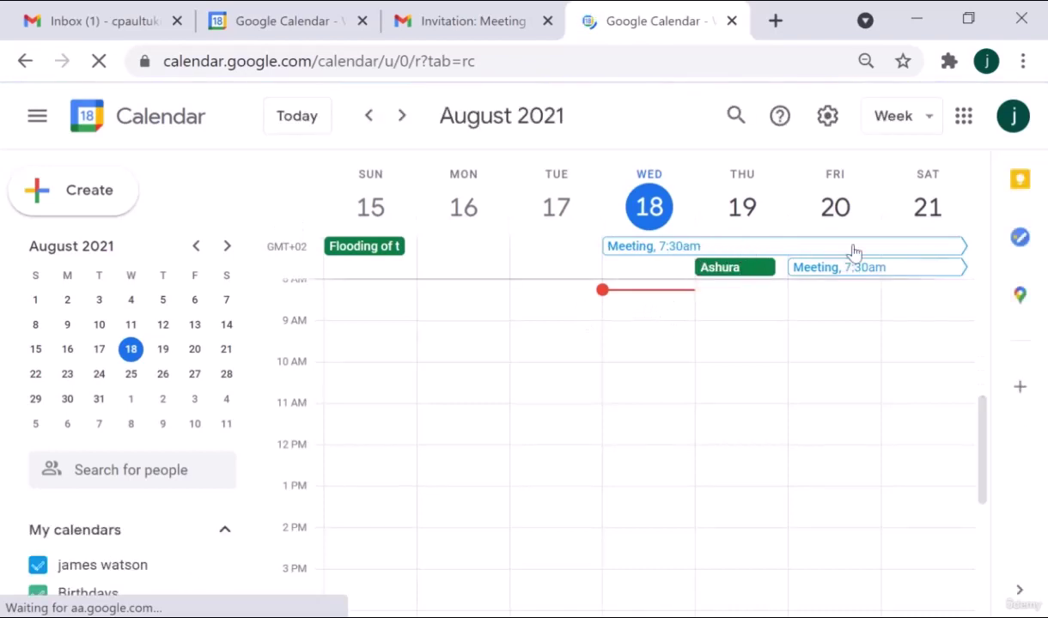
Step: Accept the Wednesday Meeting with Yes for this event only, then go back to Gmail
left_click(683, 251)
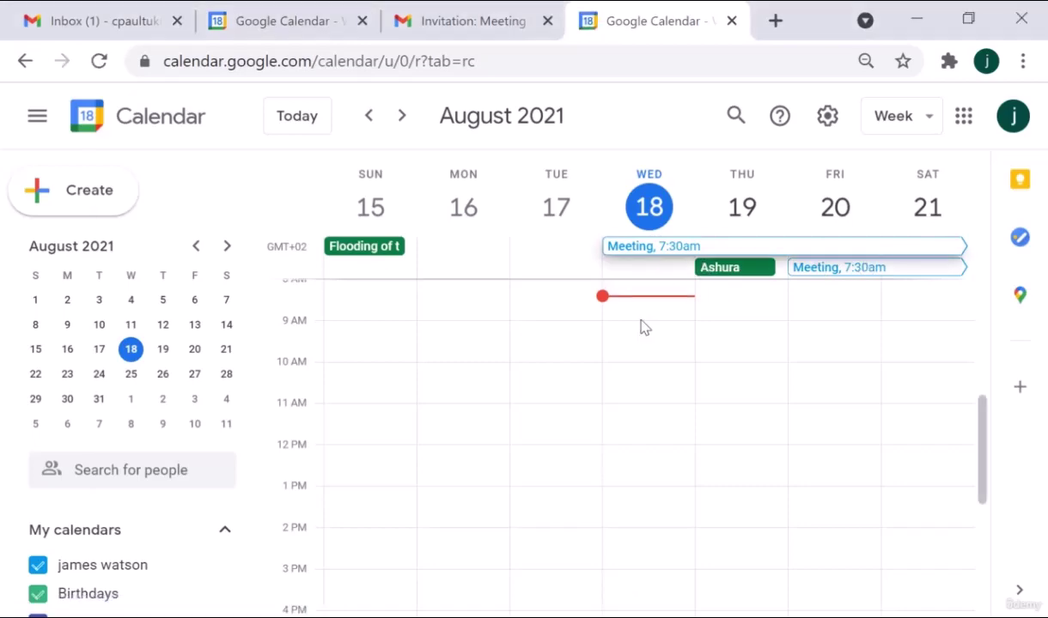
left_click(403, 554)
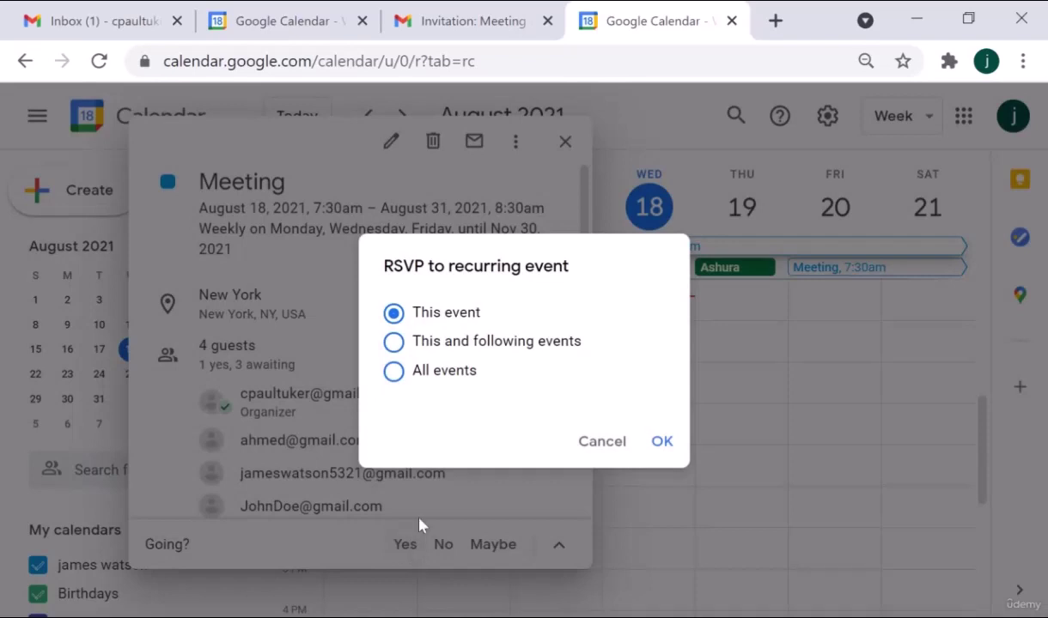
left_click(661, 443)
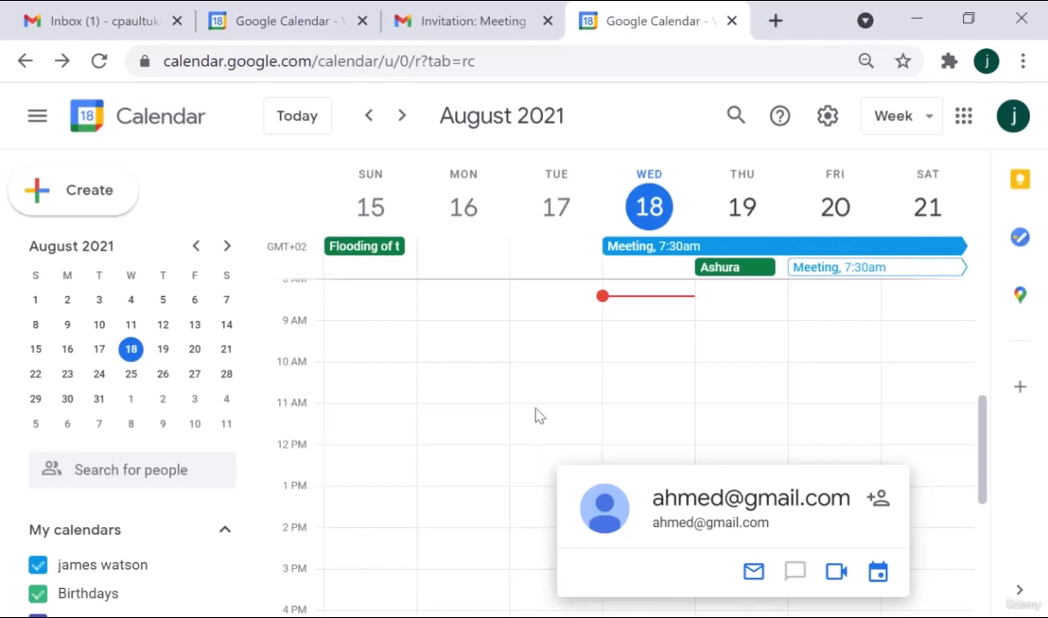
left_click(82, 28)
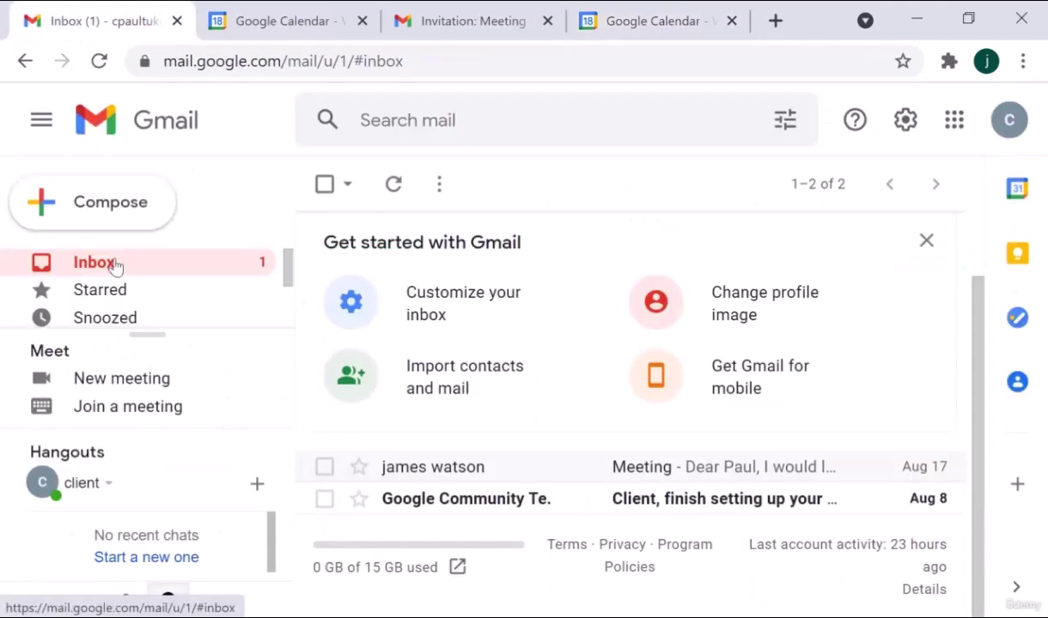
Step: Refresh the inbox and read through the 'Accepted: Meeting' reply
left_click(118, 267)
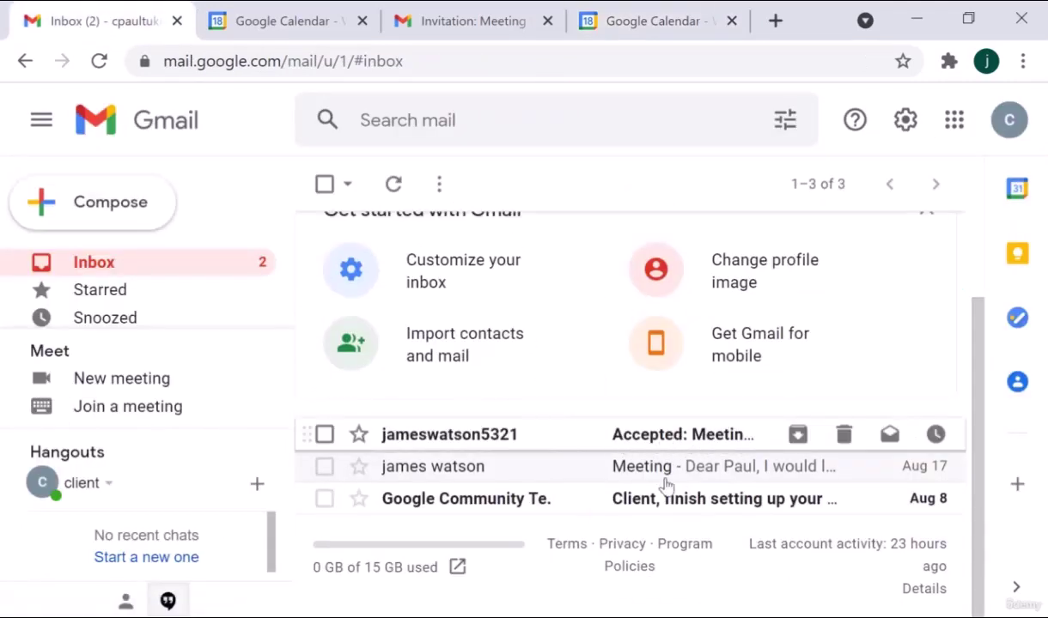
left_click(640, 441)
scroll(662, 422, "down", 4)
scroll(612, 368, "up", 2)
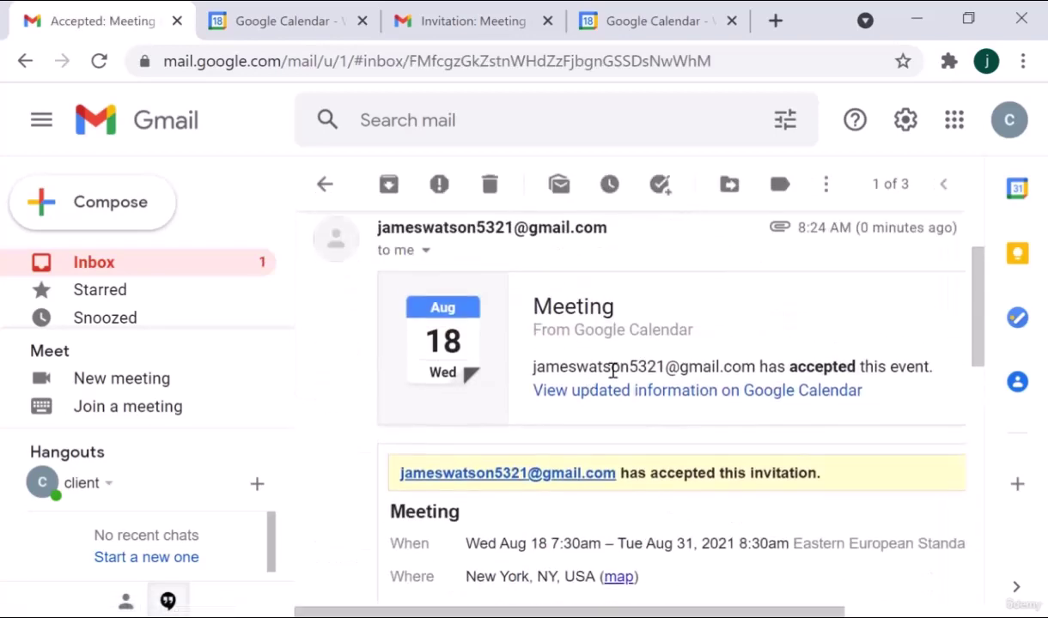
scroll(599, 417, "down", 4)
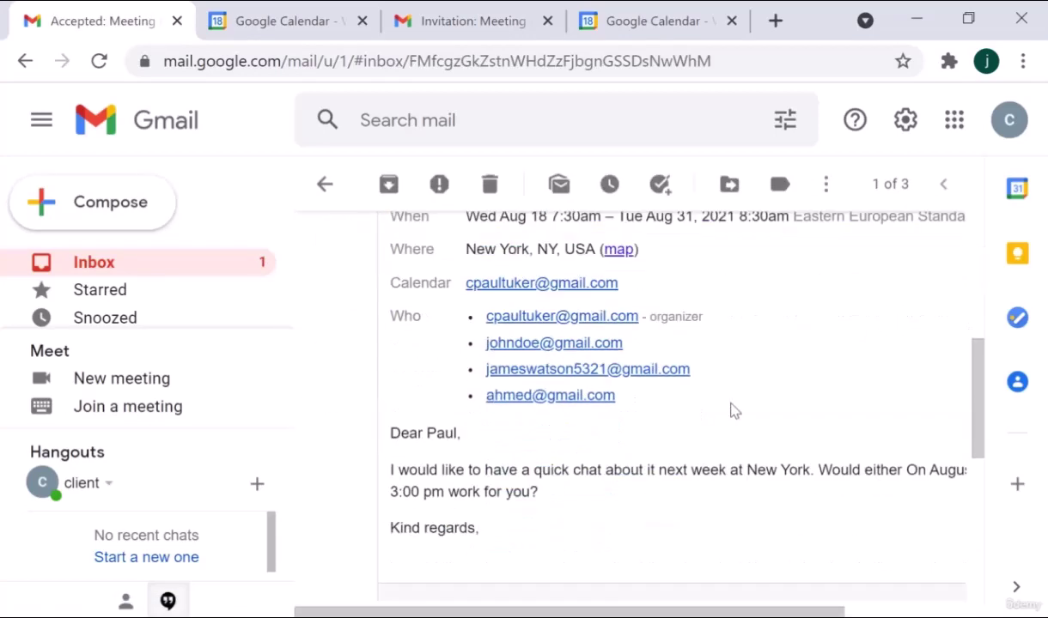
scroll(703, 403, "up", 6)
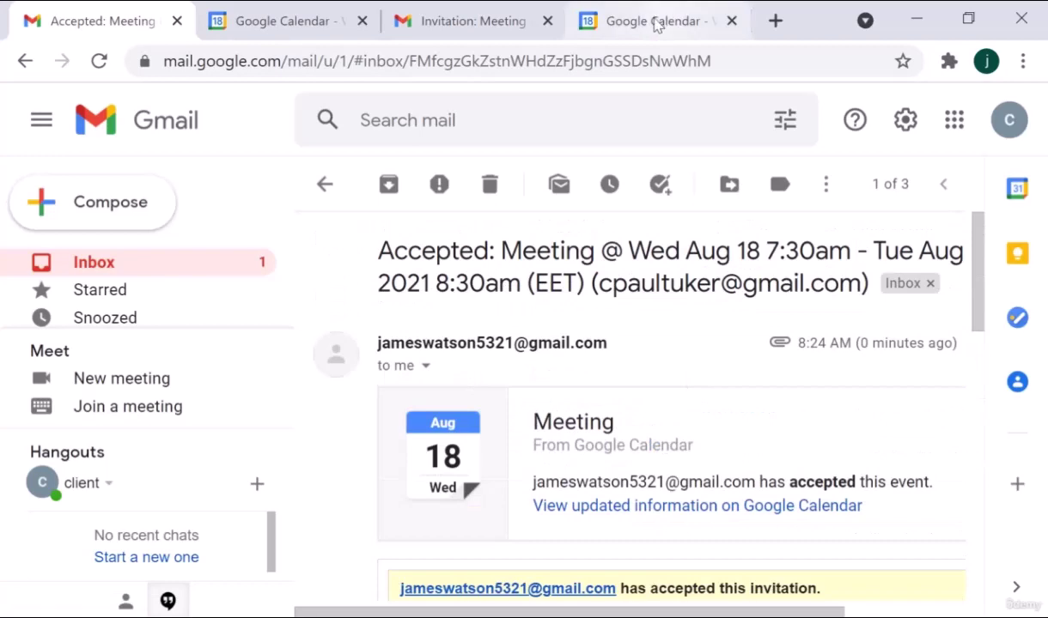
Step: Change this Meeting occurrence's response to Maybe in Google Calendar
left_click(655, 25)
left_click(679, 250)
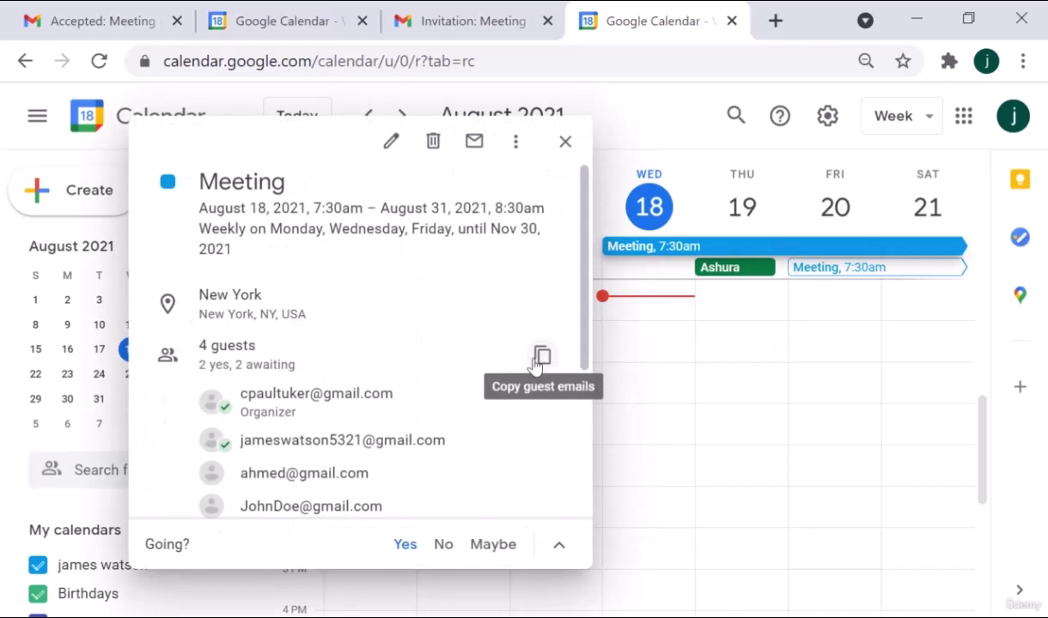
left_click(492, 558)
left_click(662, 445)
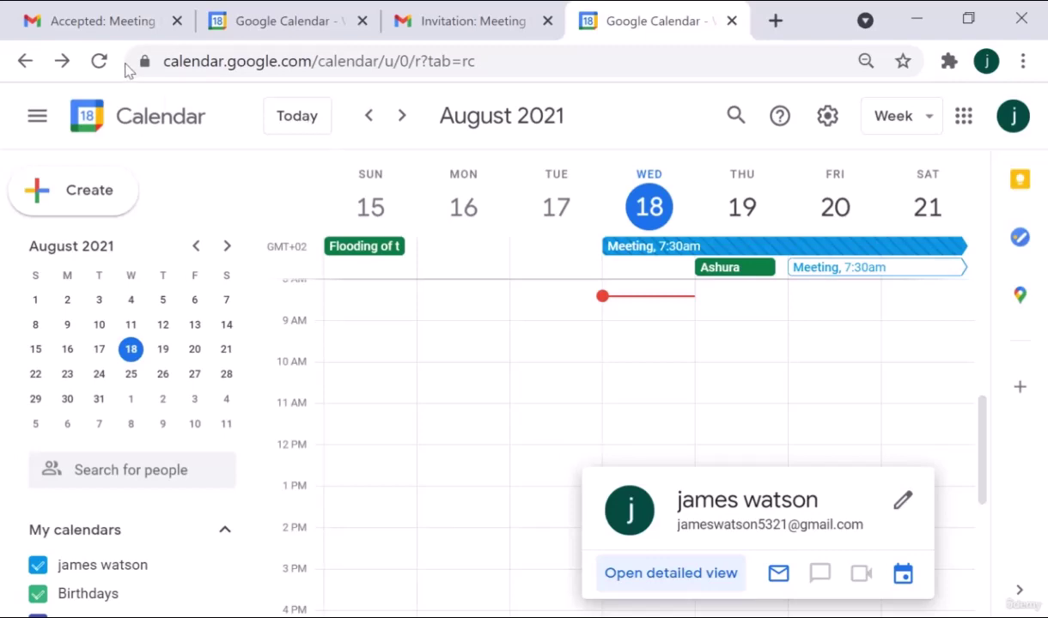
Step: Open and read the 'Tentatively Accepted' Meeting reply in Gmail
left_click(99, 21)
left_click(119, 264)
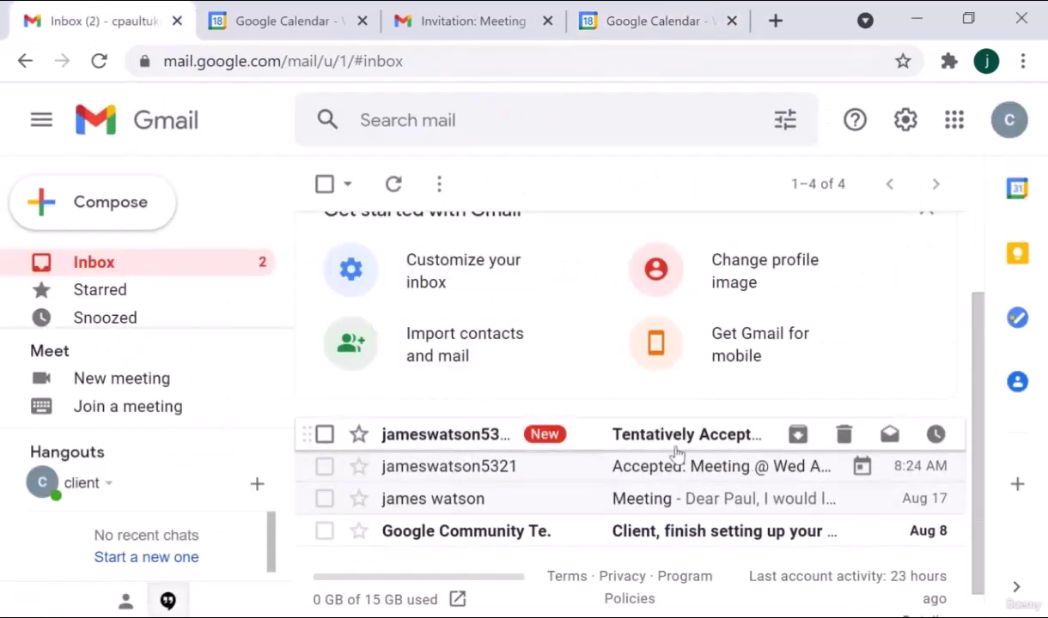
left_click(679, 448)
scroll(638, 468, "down", 5)
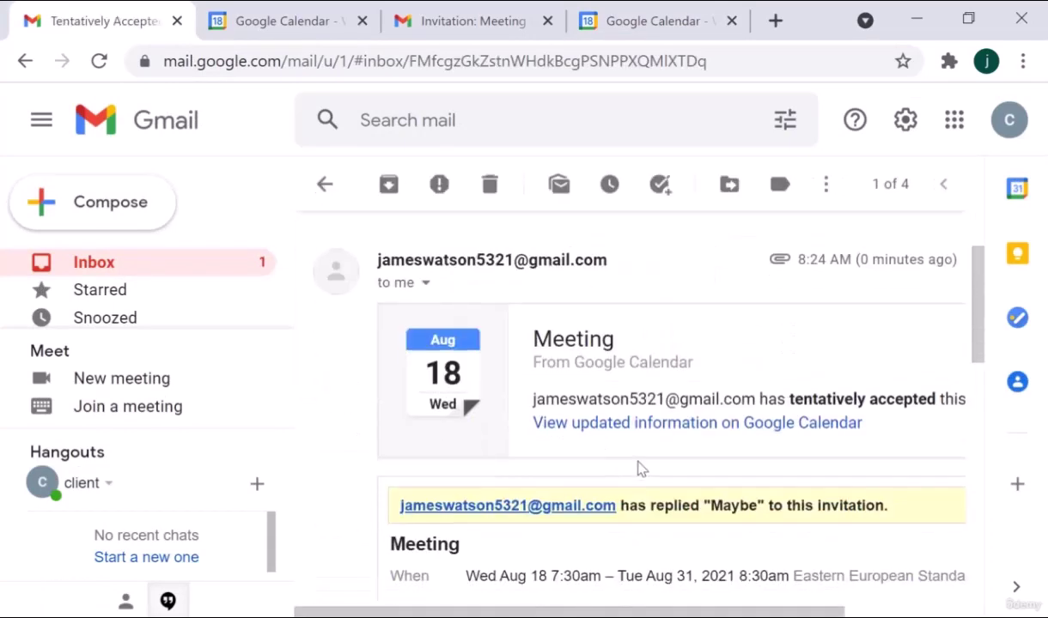
scroll(640, 468, "up", 5)
Step: Decline this Meeting occurrence with No so it appears struck through, then return to Gmail
left_click(650, 21)
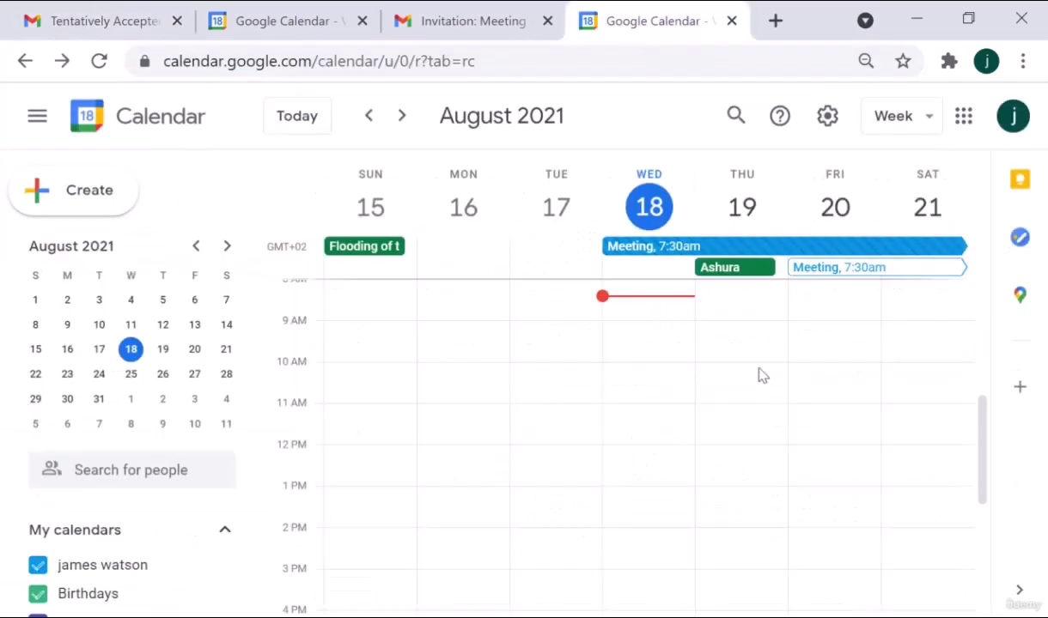
left_click(666, 249)
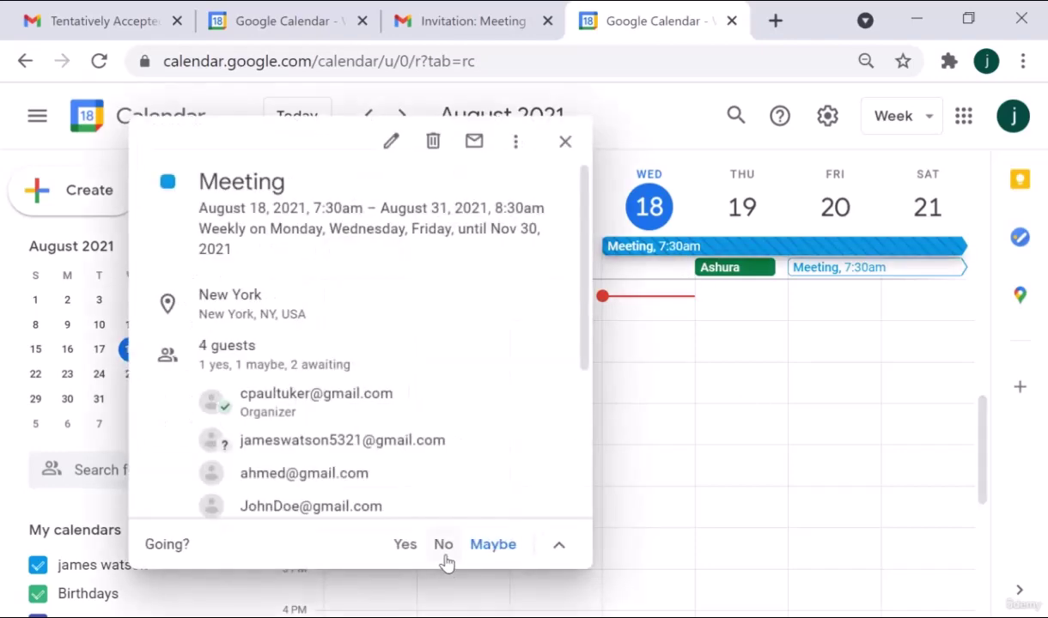
left_click(445, 546)
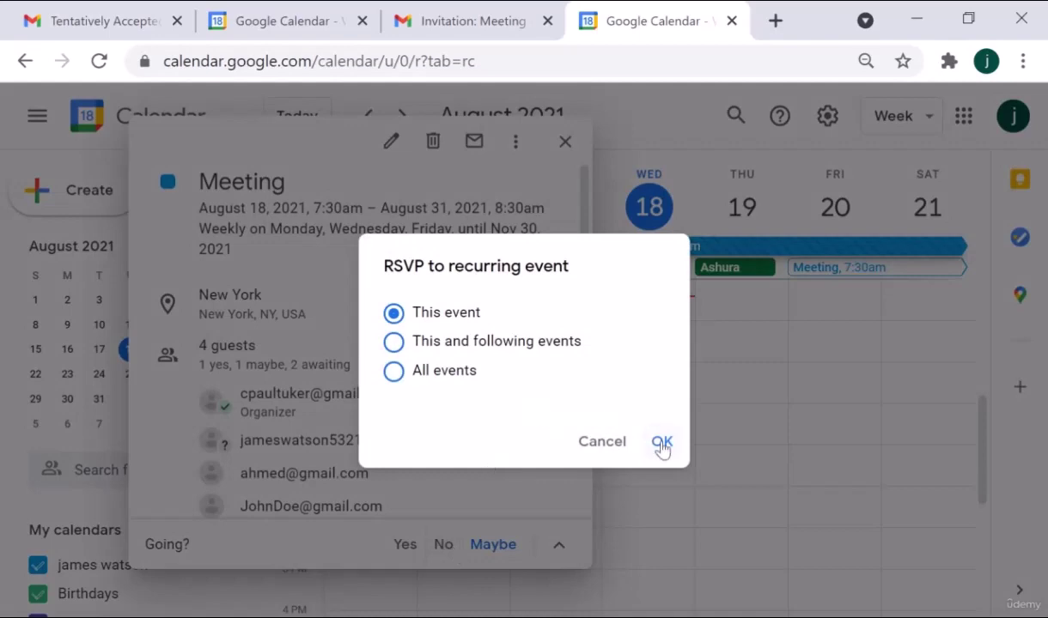
left_click(662, 443)
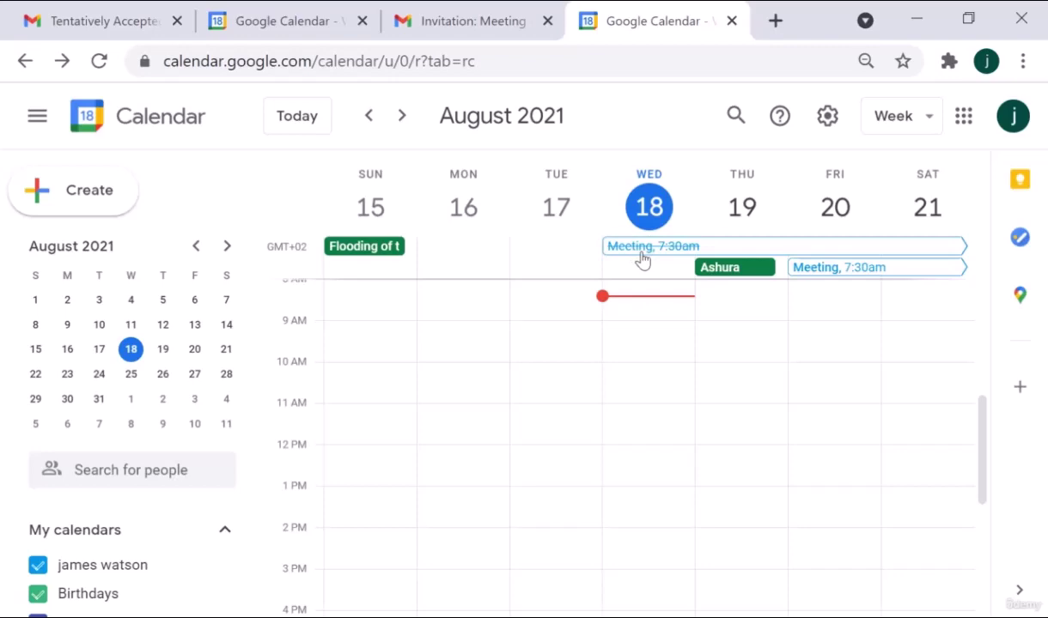
left_click(125, 19)
Step: Open the 'Declined: Meeting' reply from the inbox and scroll through its contents
left_click(219, 269)
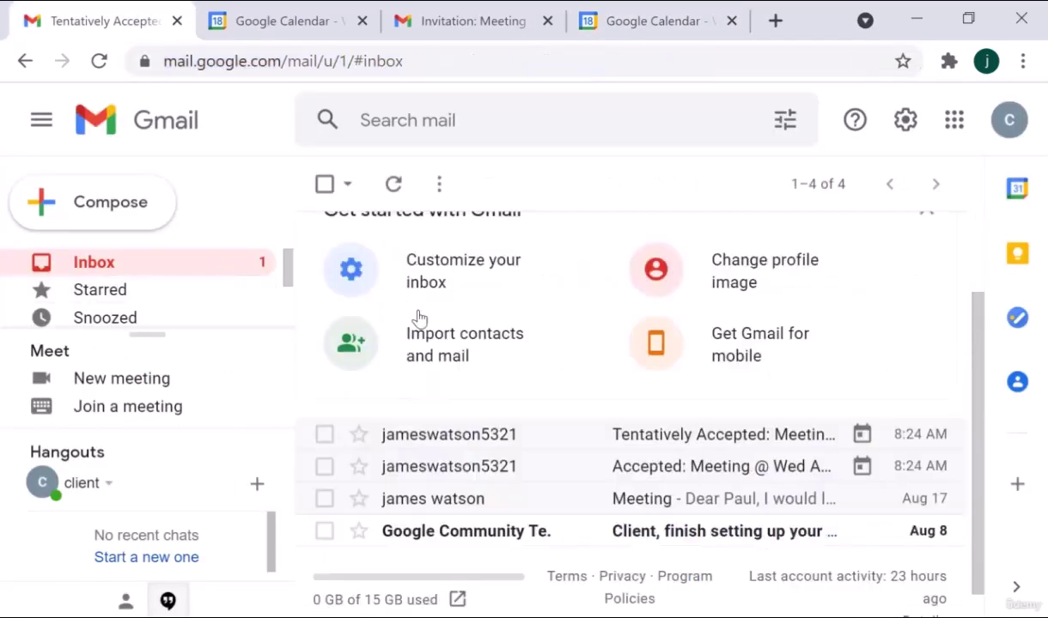
left_click(588, 430)
scroll(592, 490, "down", 2)
scroll(516, 430, "up", 2)
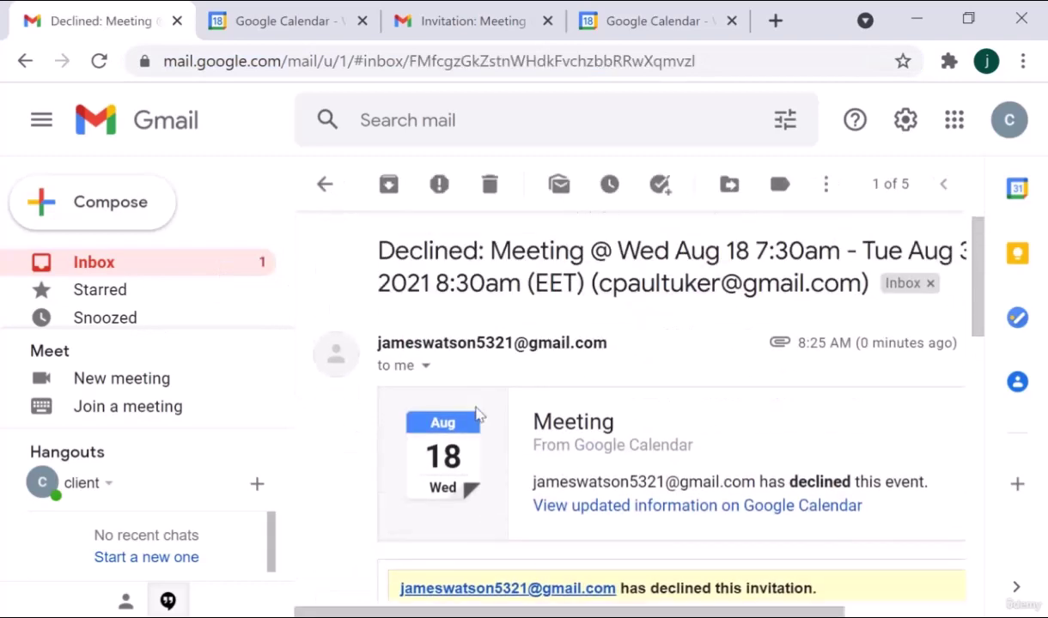
scroll(687, 464, "down", 2)
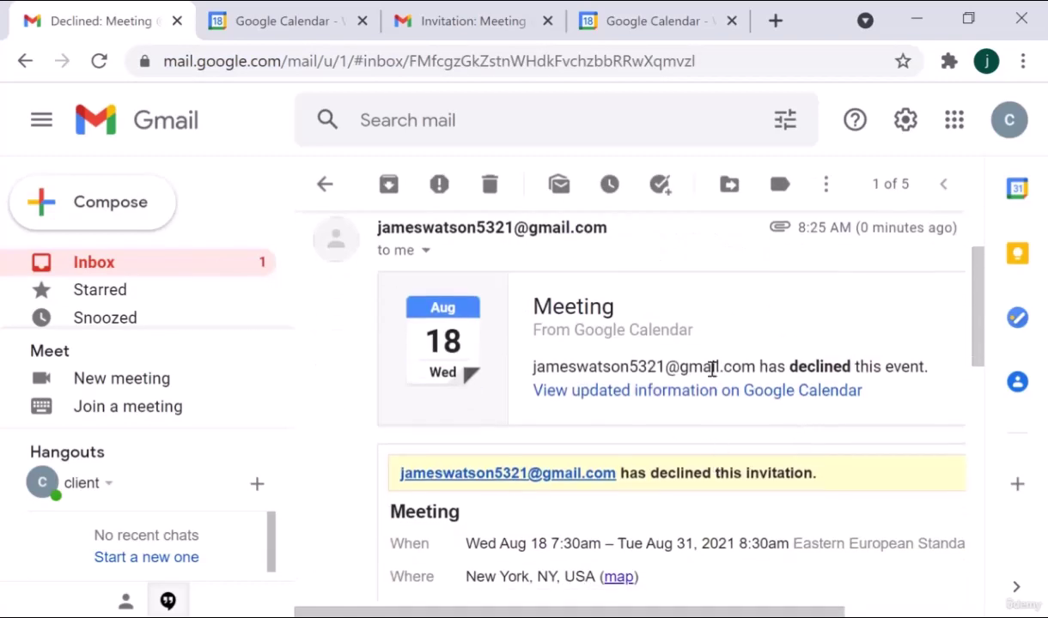
scroll(709, 387, "down", 5)
scroll(676, 445, "up", 7)
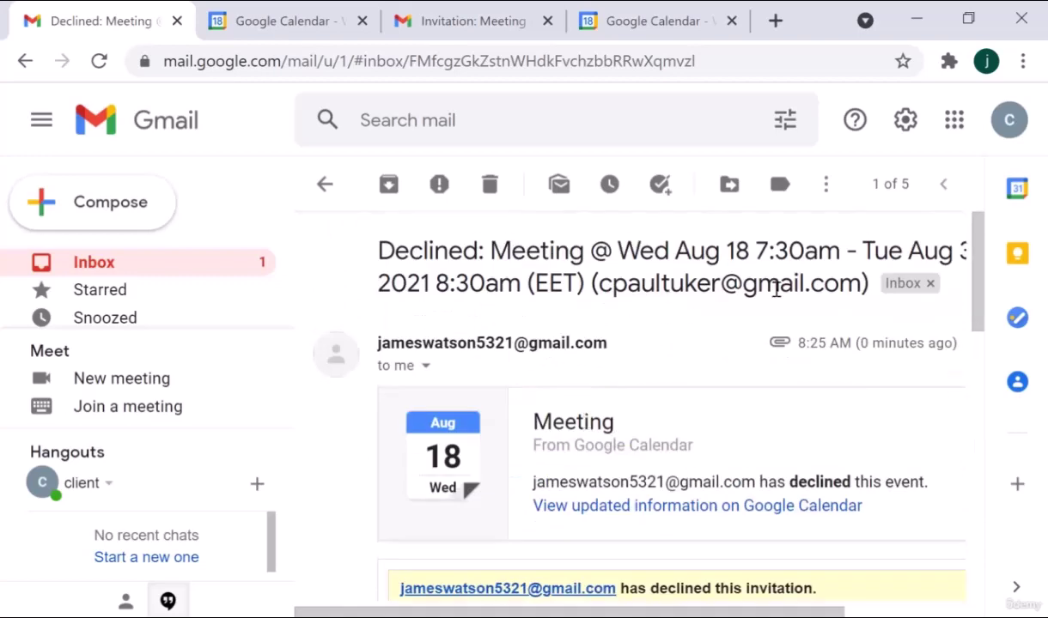
left_click(624, 33)
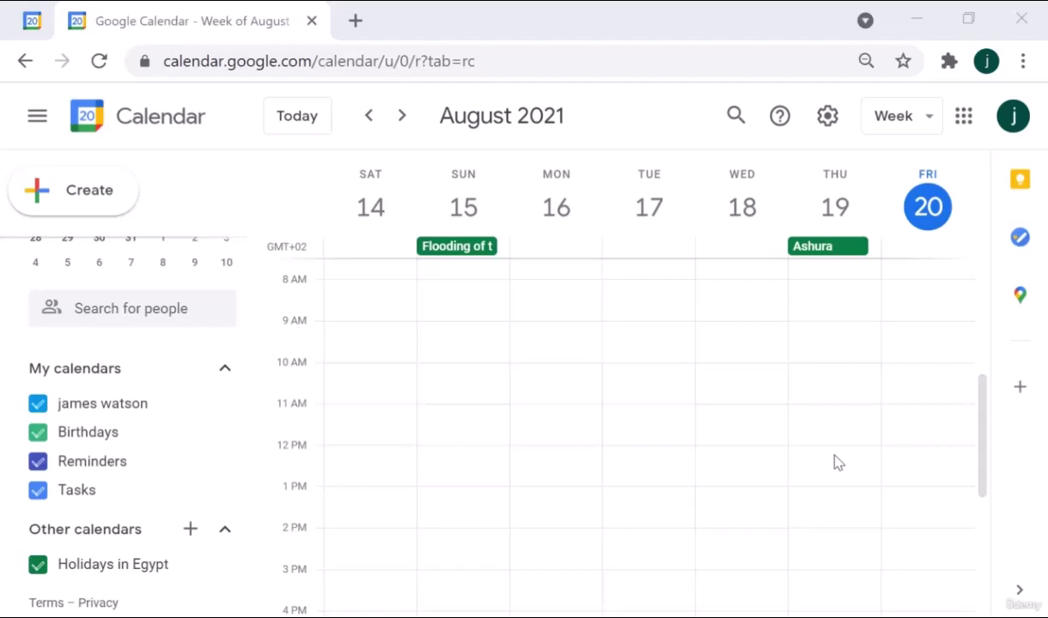
Step: Browse calendars of interest and add Holidays in Denmark from the full country list
left_click(192, 534)
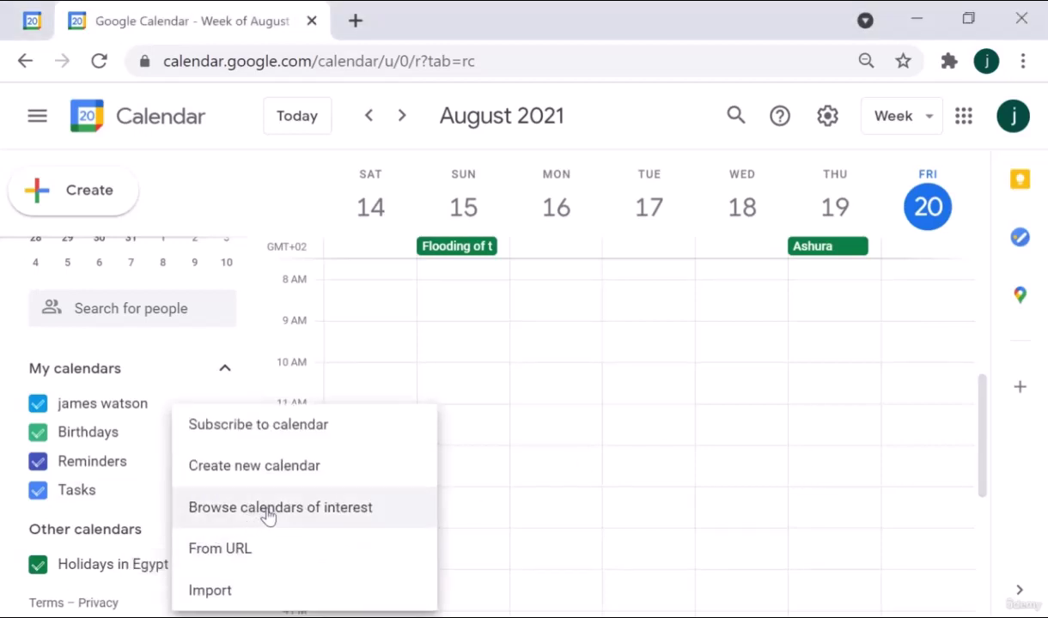
left_click(297, 513)
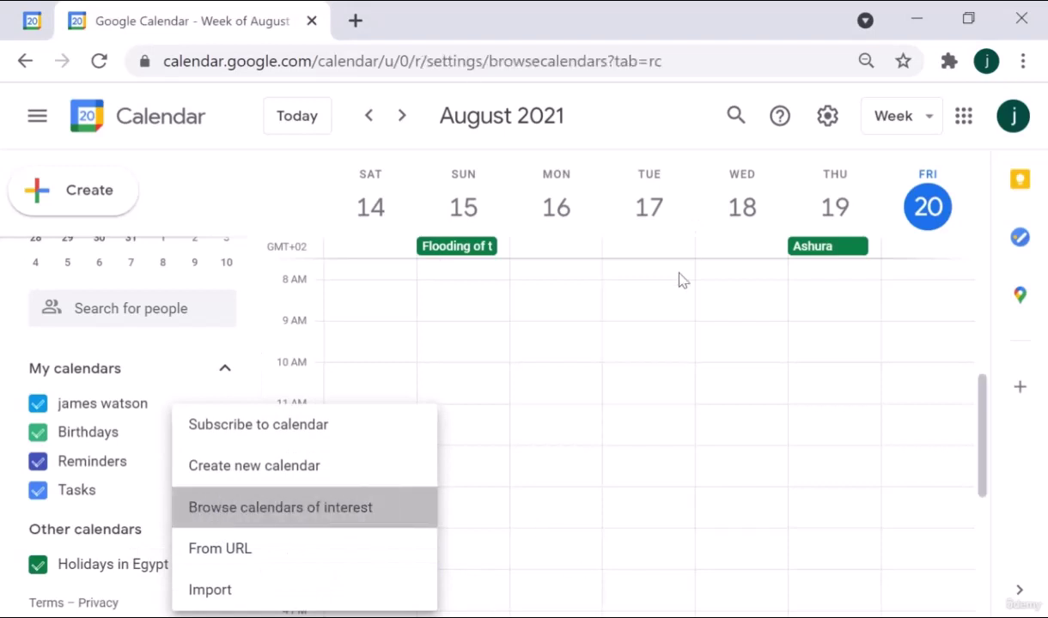
scroll(760, 374, "down", 2)
scroll(735, 370, "up", 2)
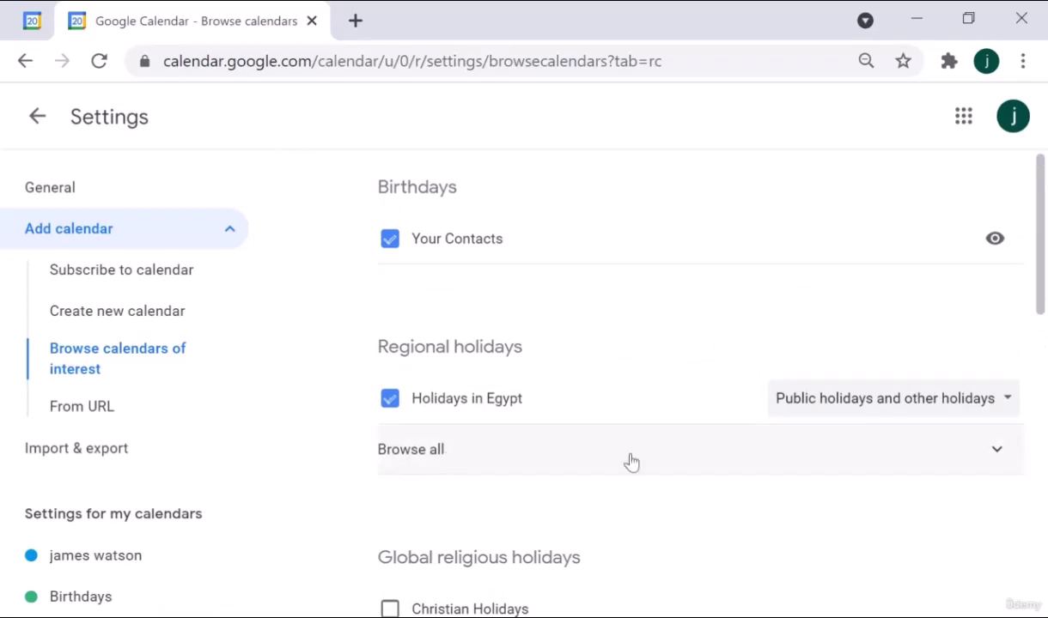
left_click(799, 471)
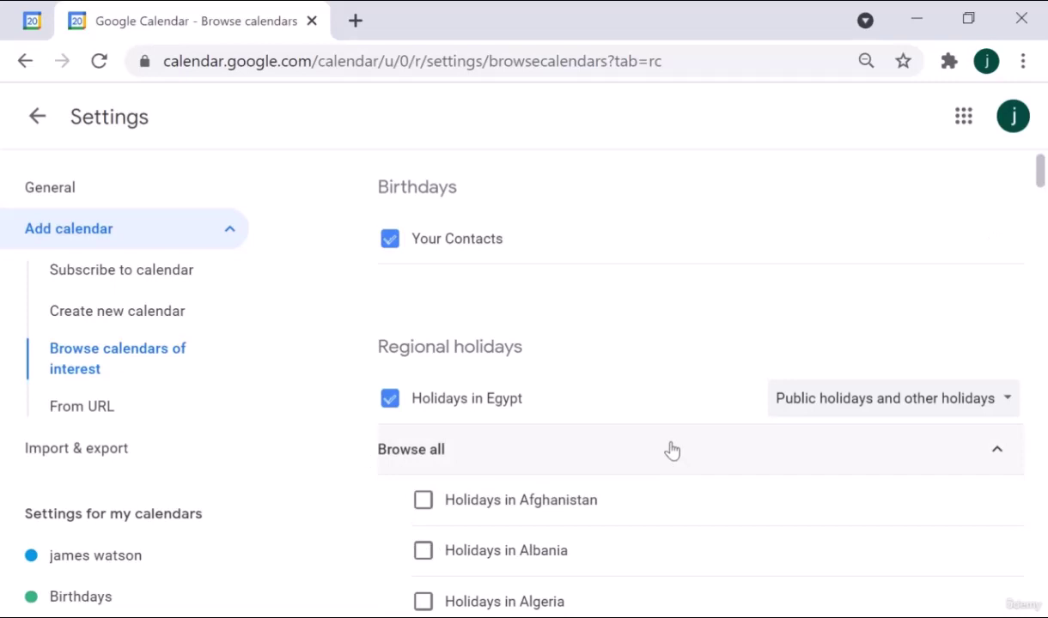
scroll(670, 451, "down", 5)
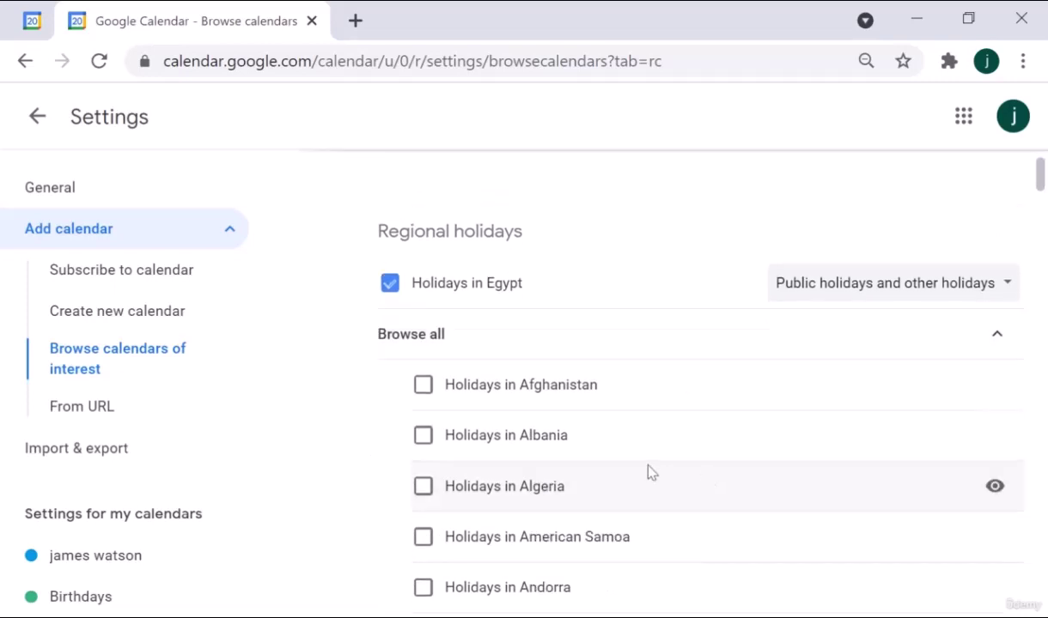
scroll(629, 465, "down", 8)
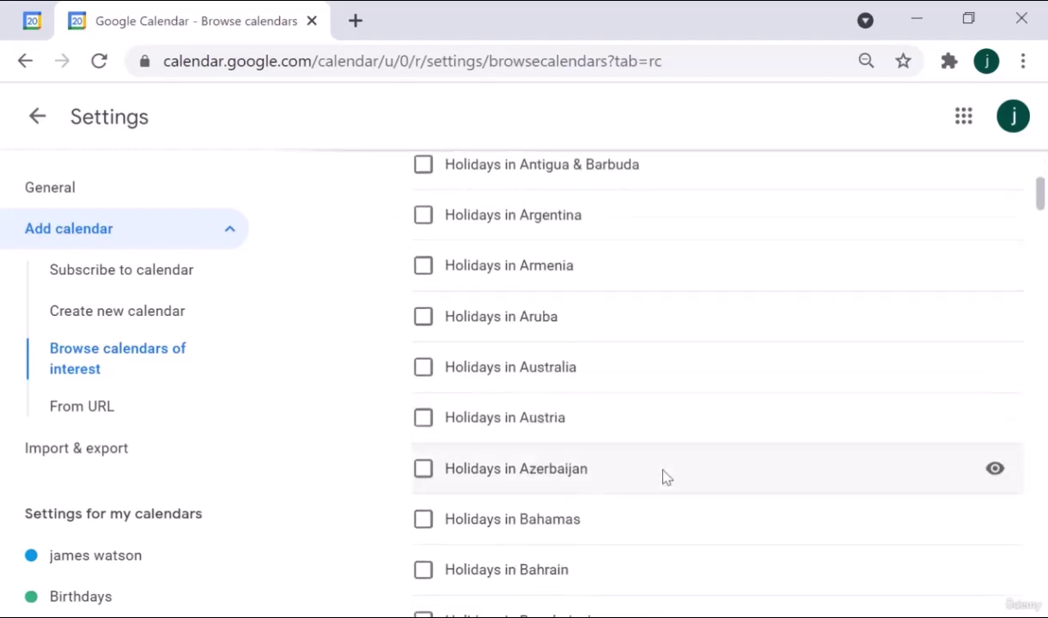
scroll(611, 488, "down", 15)
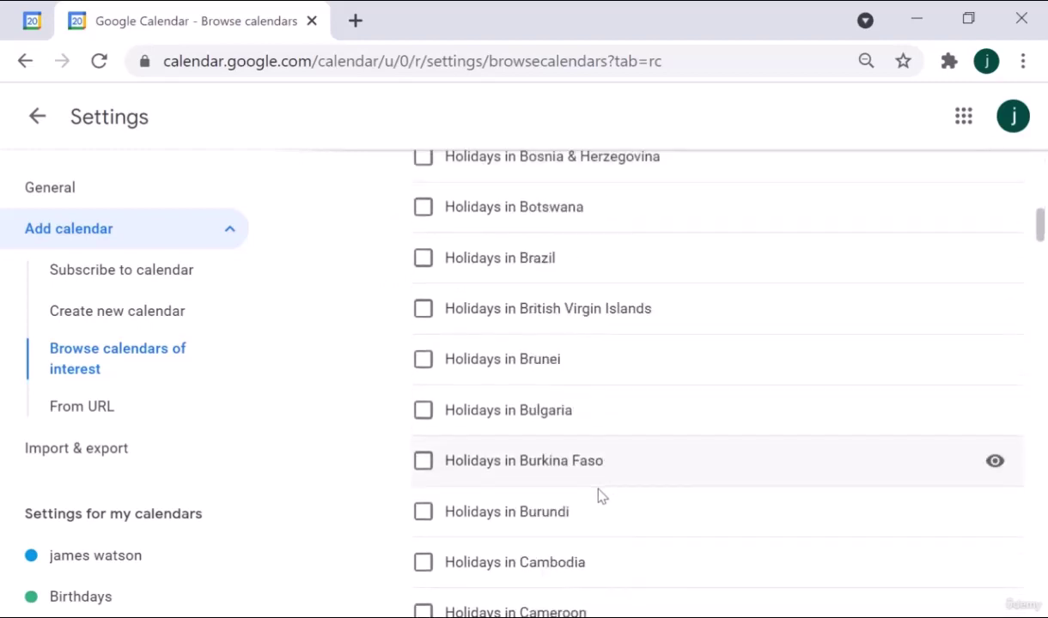
scroll(622, 486, "down", 5)
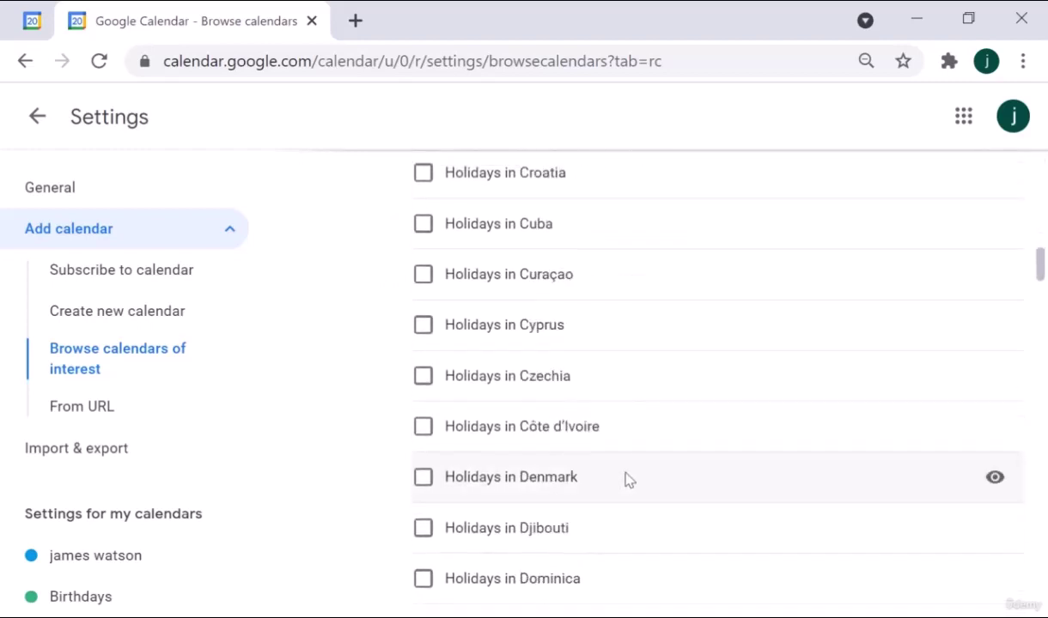
left_click(424, 481)
Step: Add Muslim Holidays from the religious holidays section and leave settings
scroll(859, 464, "down", 5)
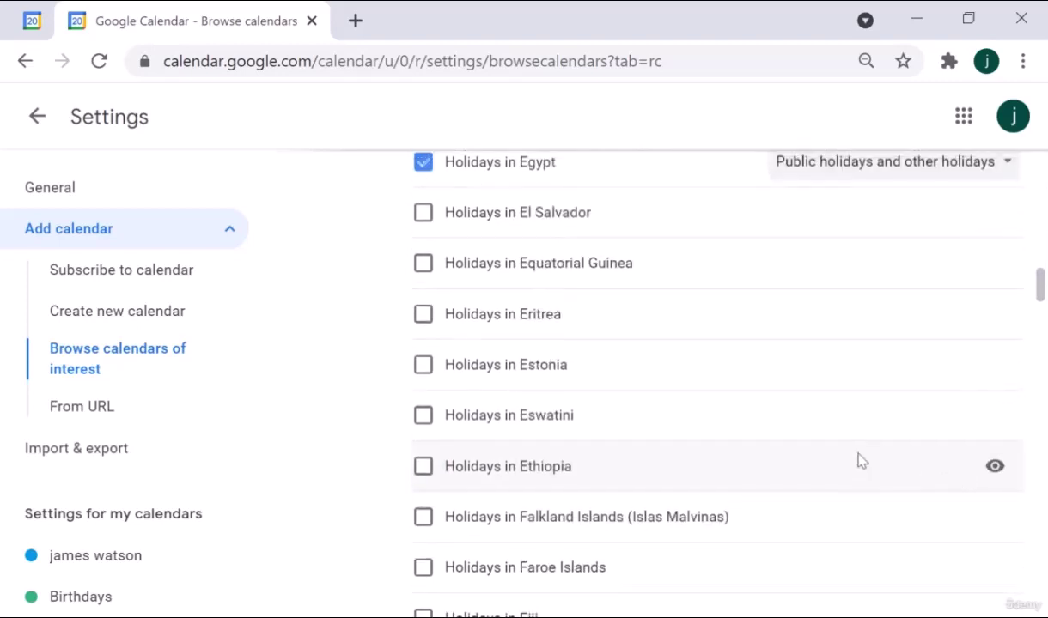
scroll(862, 462, "up", 20)
scroll(700, 460, "up", 7)
left_click(483, 508)
scroll(646, 460, "down", 3)
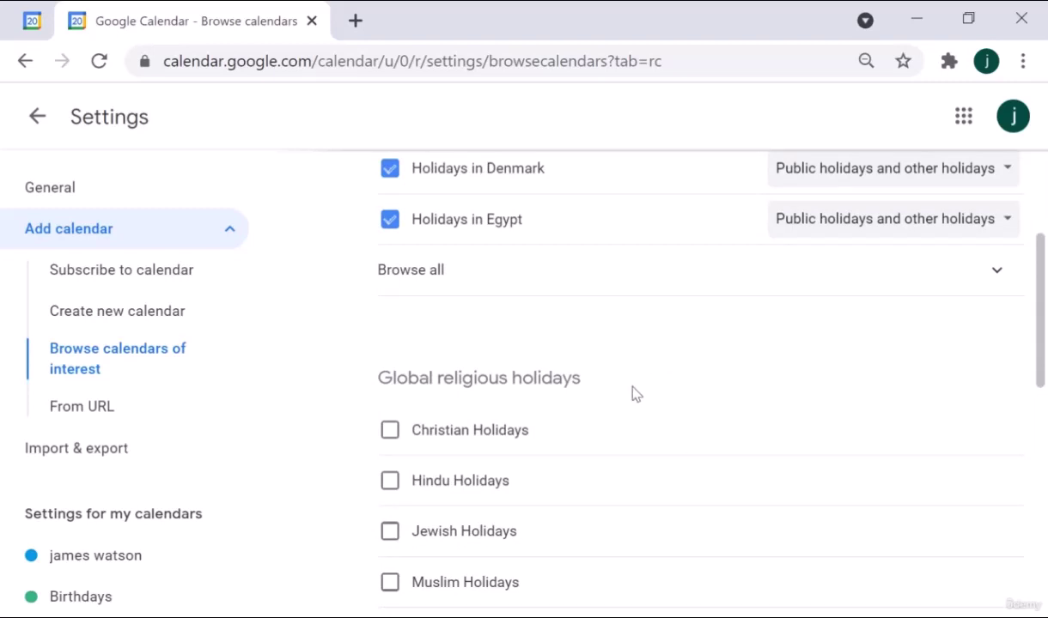
scroll(636, 393, "down", 4)
left_click(390, 237)
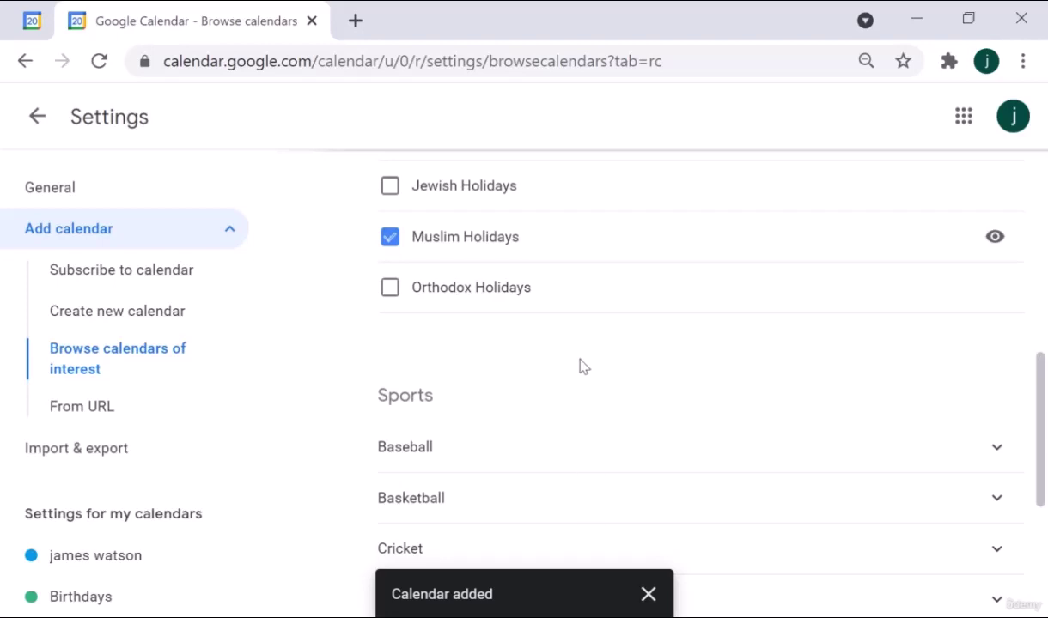
scroll(506, 370, "down", 2)
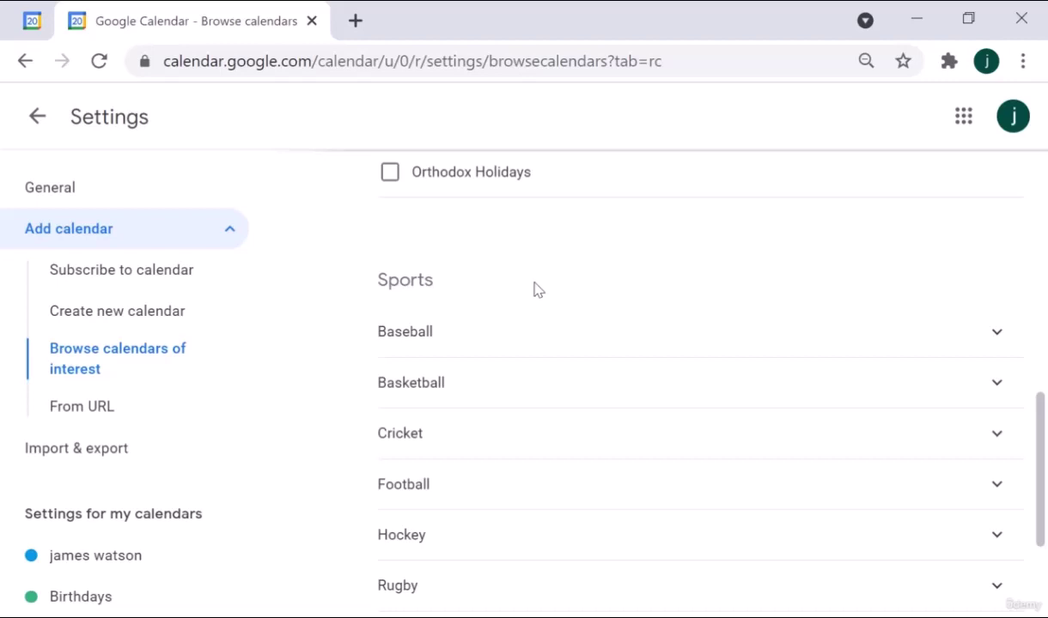
scroll(550, 352, "down", 2)
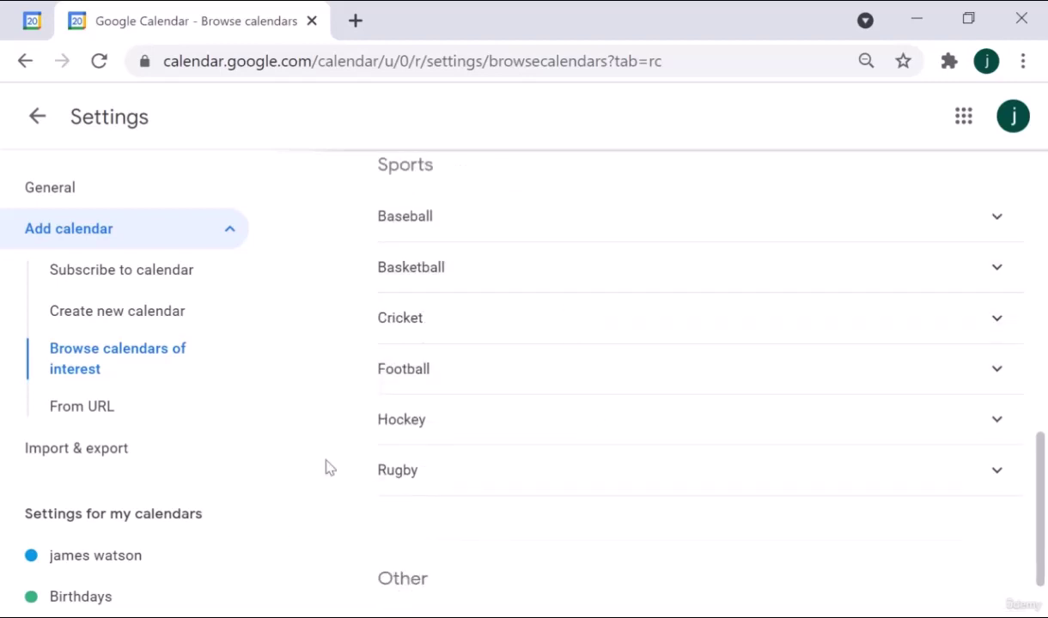
scroll(478, 489, "down", 1)
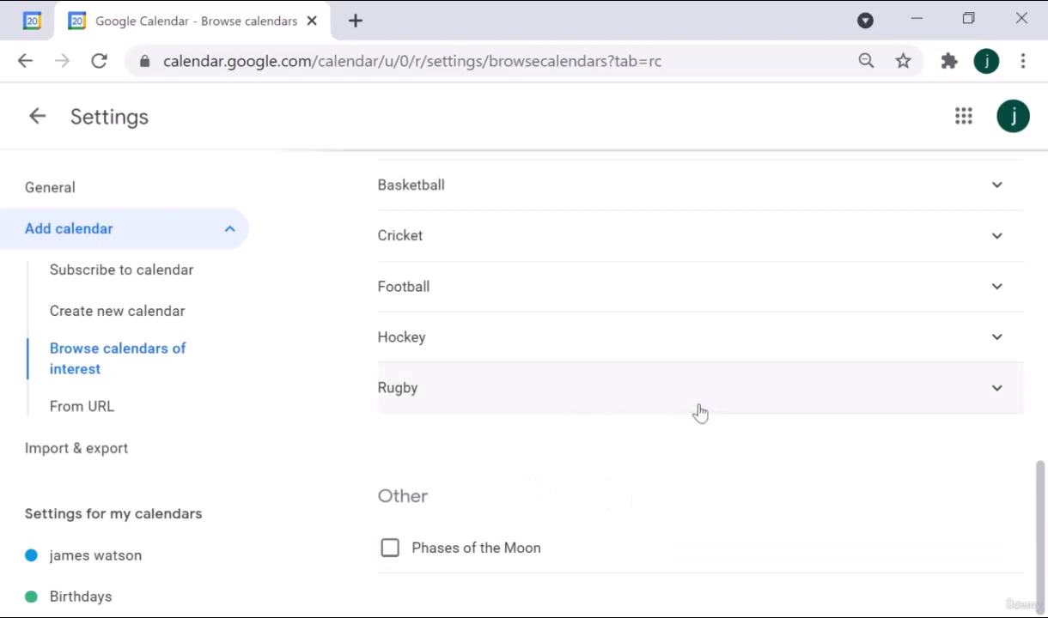
left_click(33, 127)
Step: Reload the calendar page and switch to month view
left_click(642, 57)
key("Return")
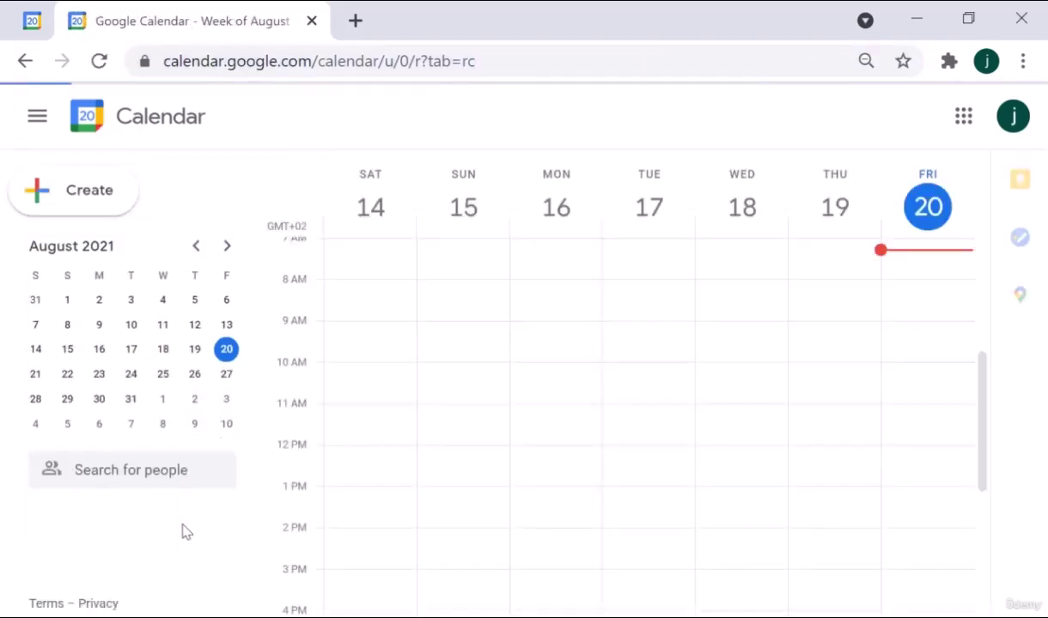
scroll(171, 442, "down", 1)
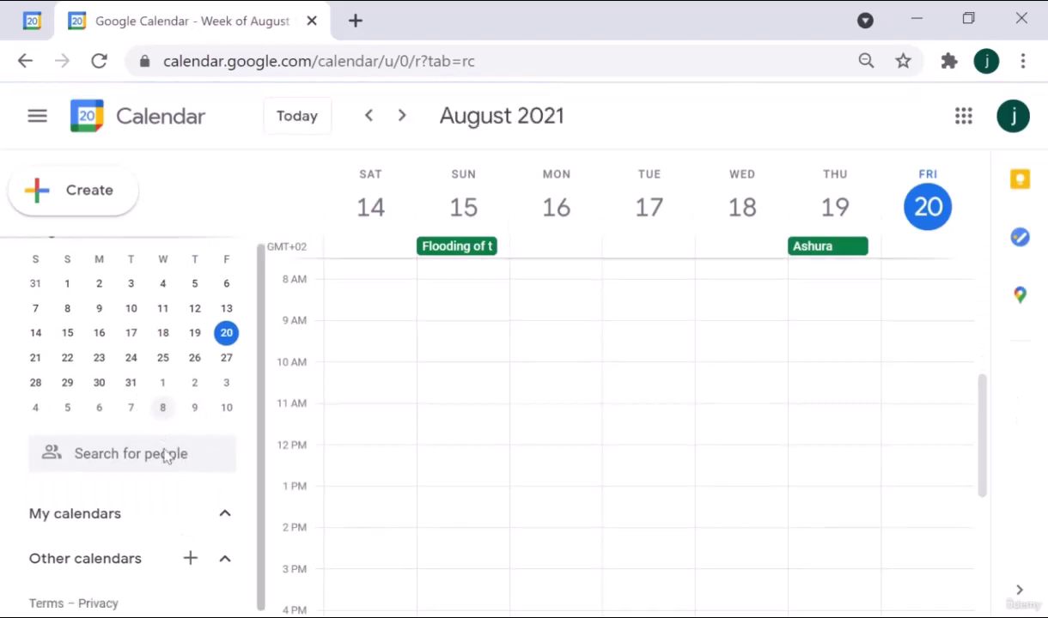
scroll(155, 507, "down", 3)
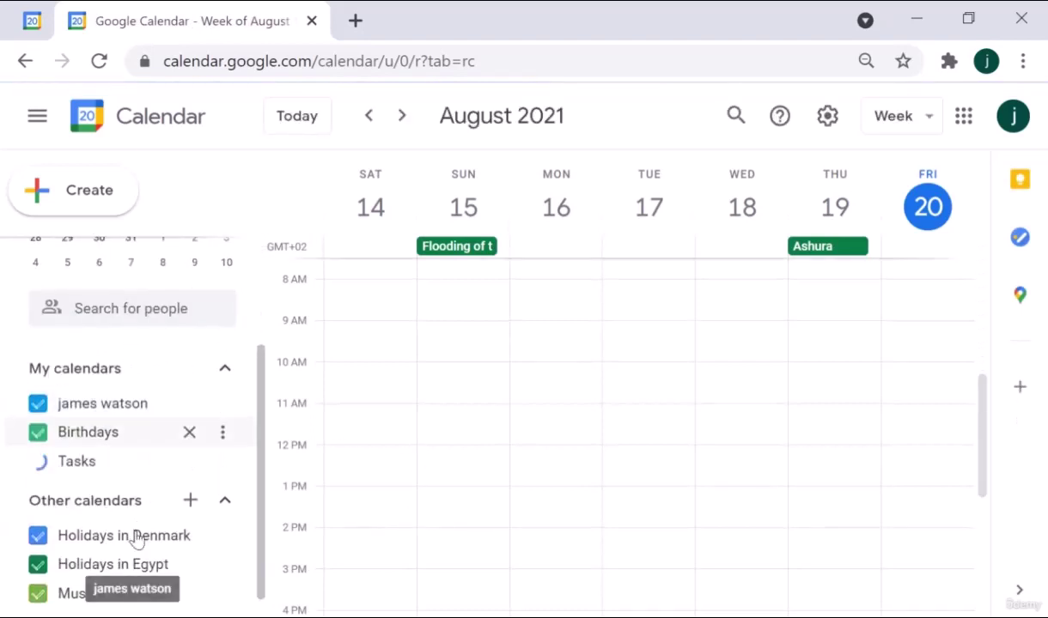
left_click(894, 116)
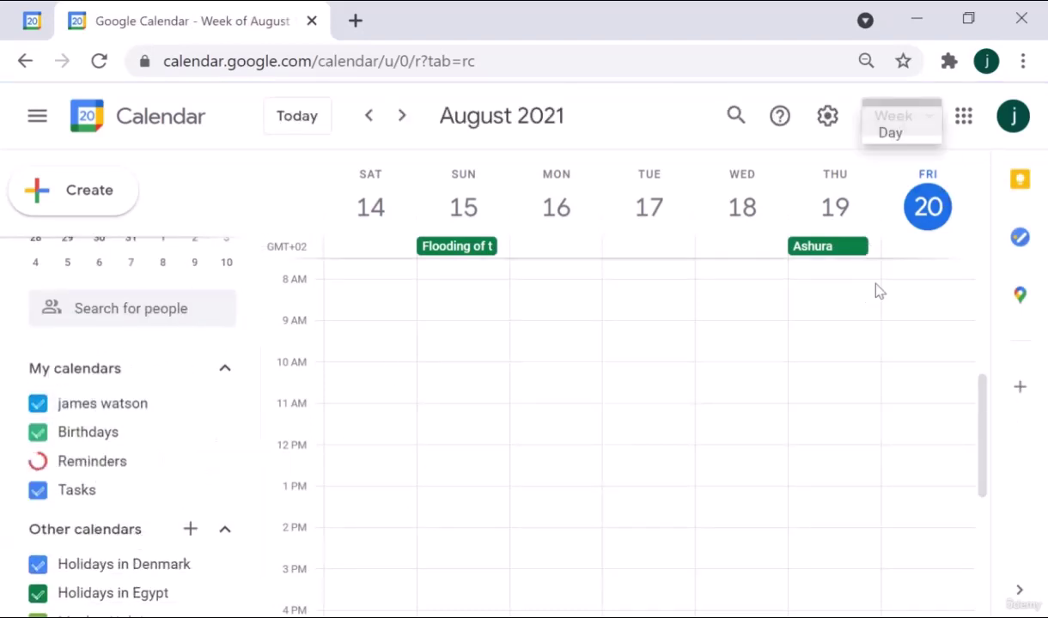
left_click(882, 245)
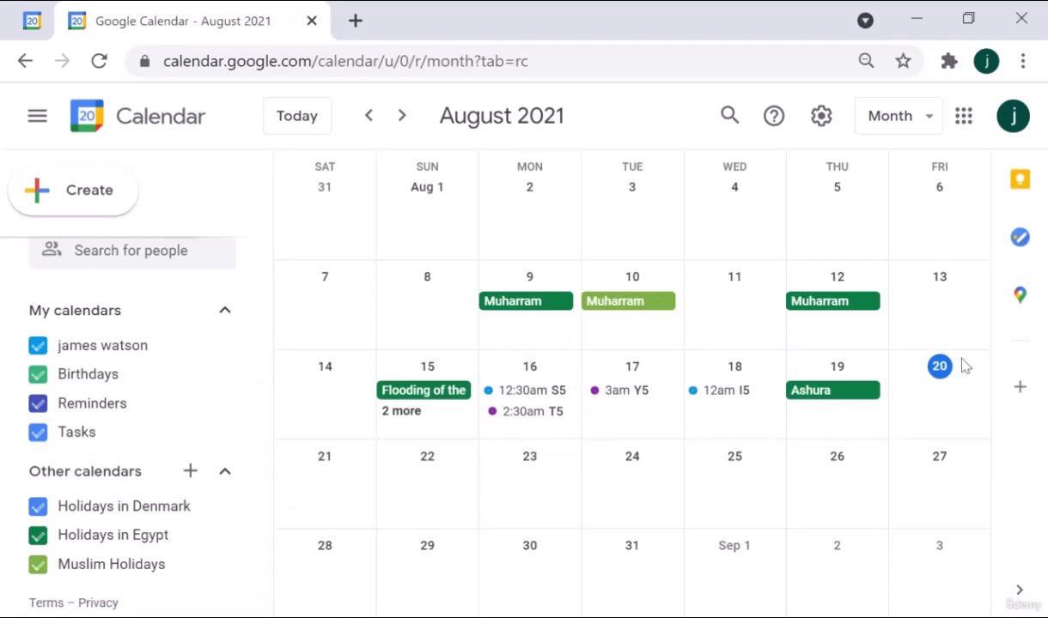
Step: Hide Holidays in Denmark, Holidays in Egypt and Muslim Holidays, showing September 2021
left_click(38, 506)
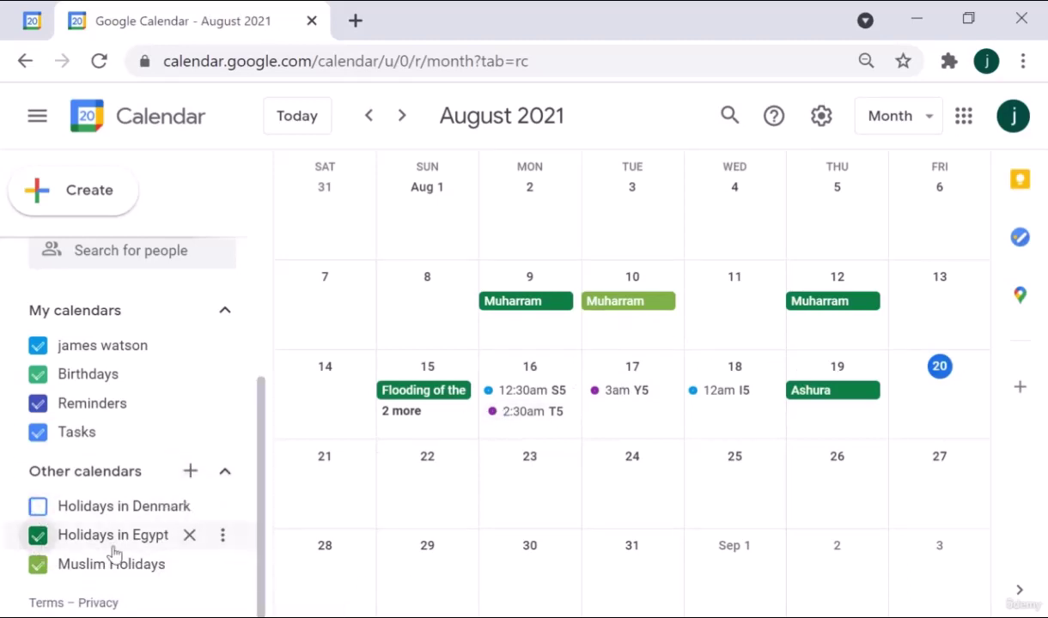
left_click(37, 536)
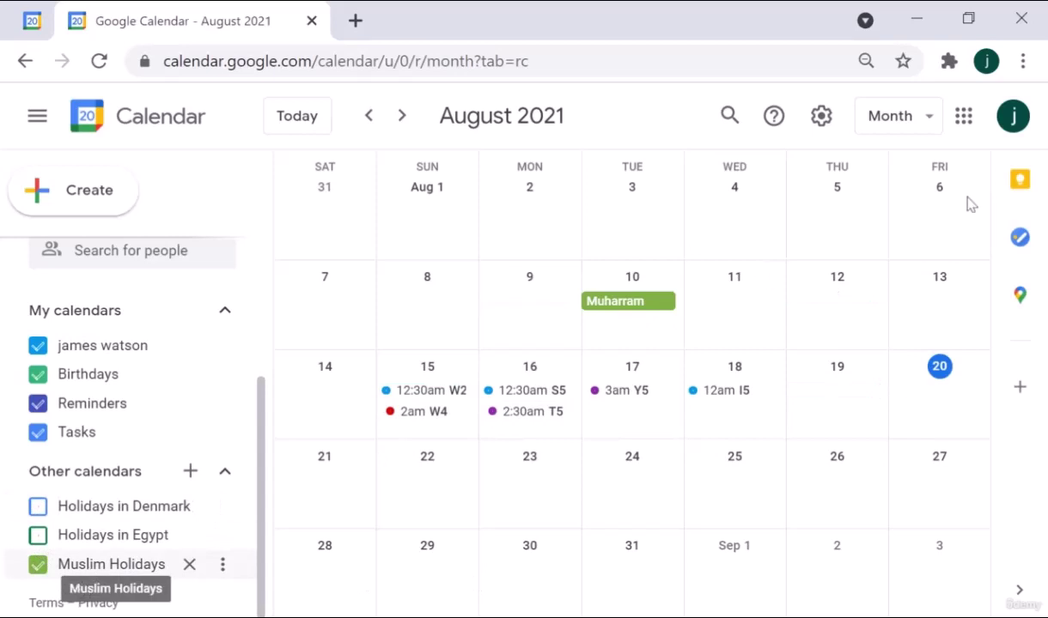
left_click(369, 115)
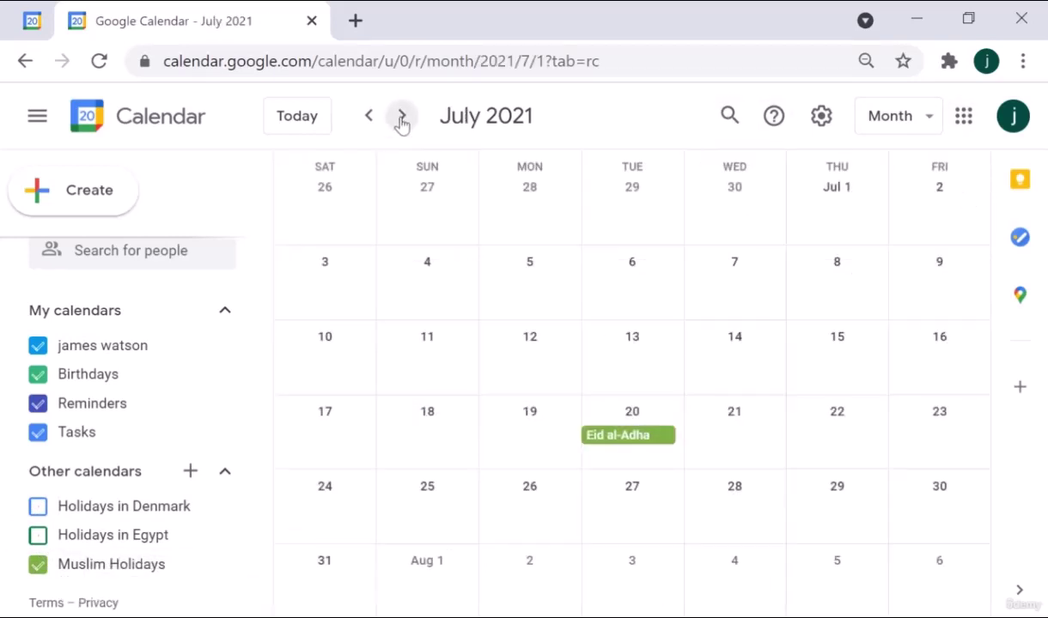
left_click(401, 120)
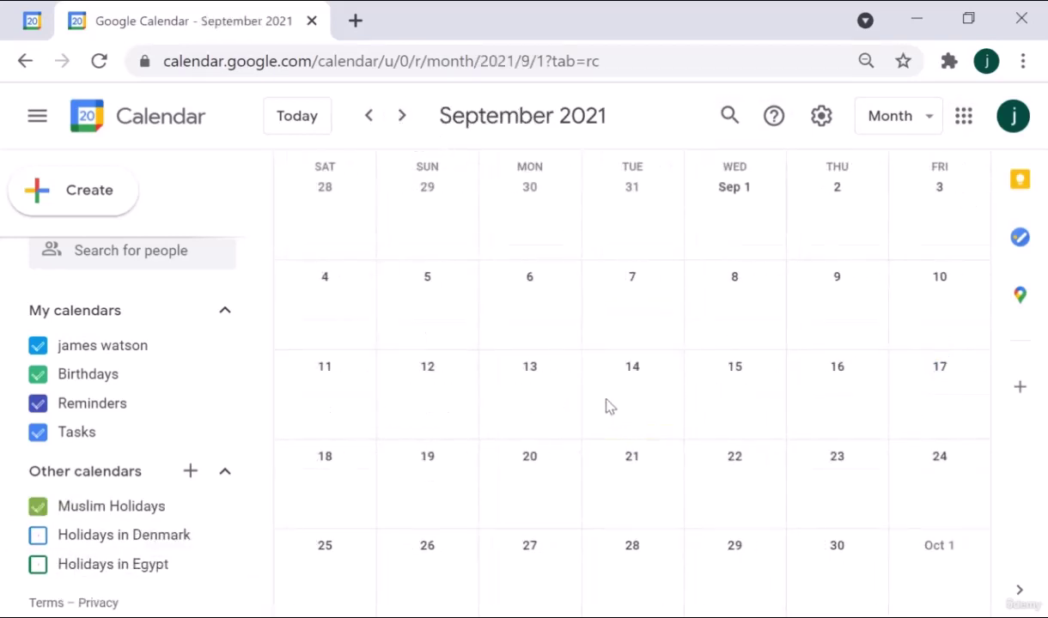
left_click(37, 508)
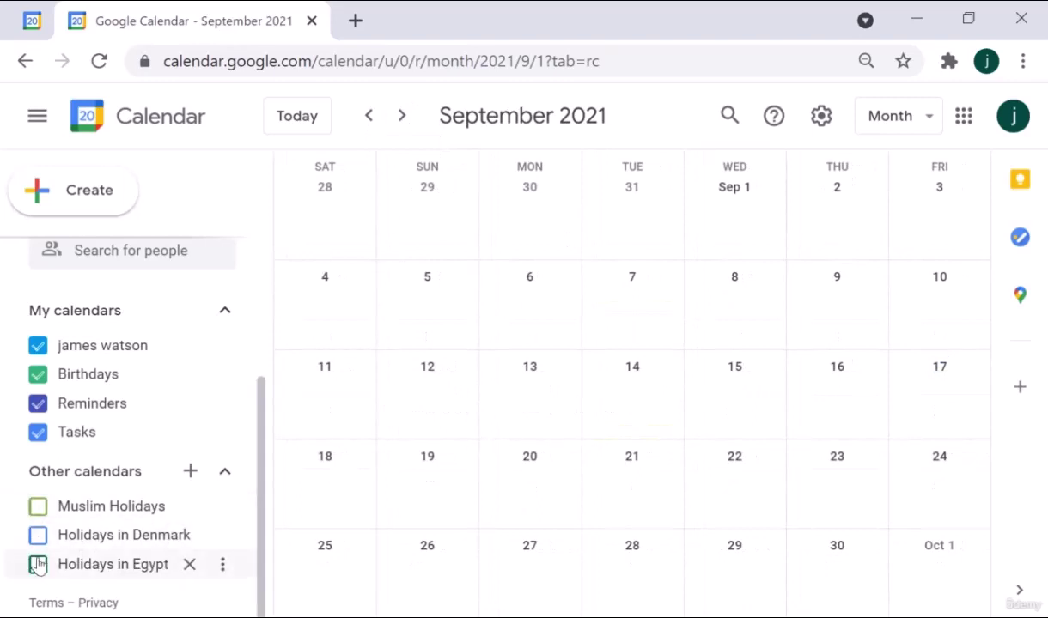